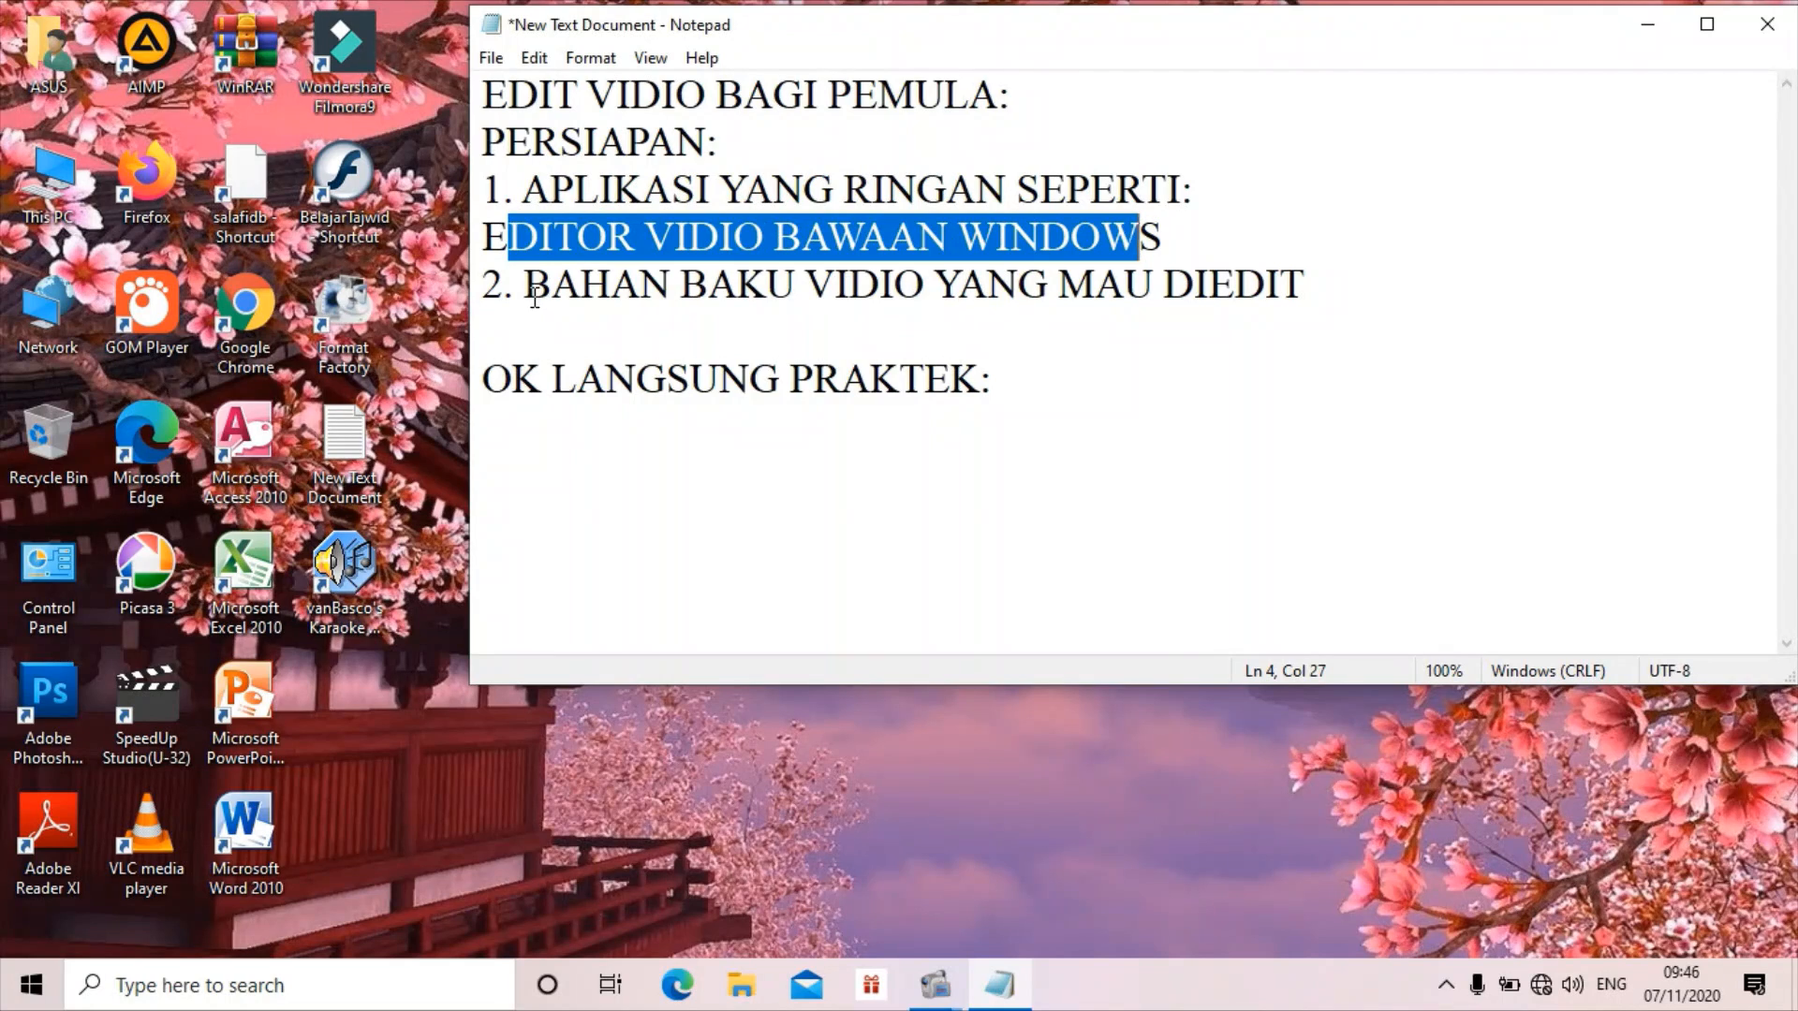
left_click_drag(535, 298, 965, 295)
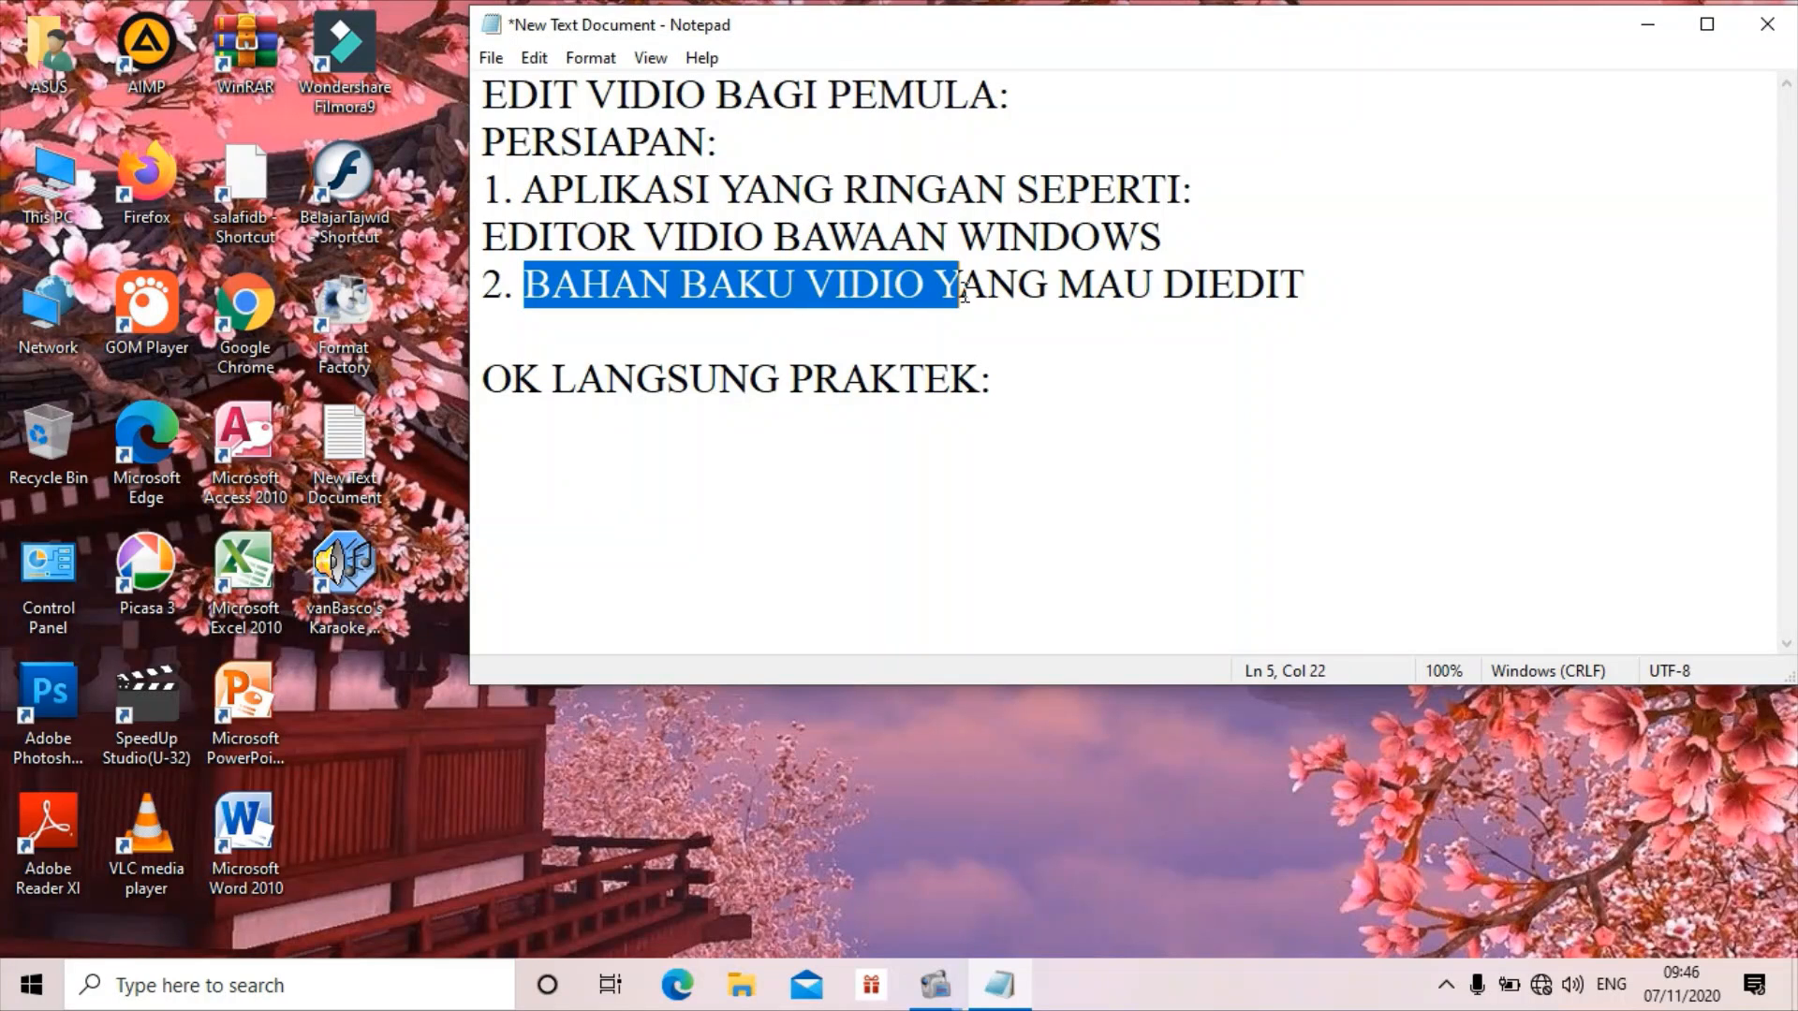
left_click(1022, 327)
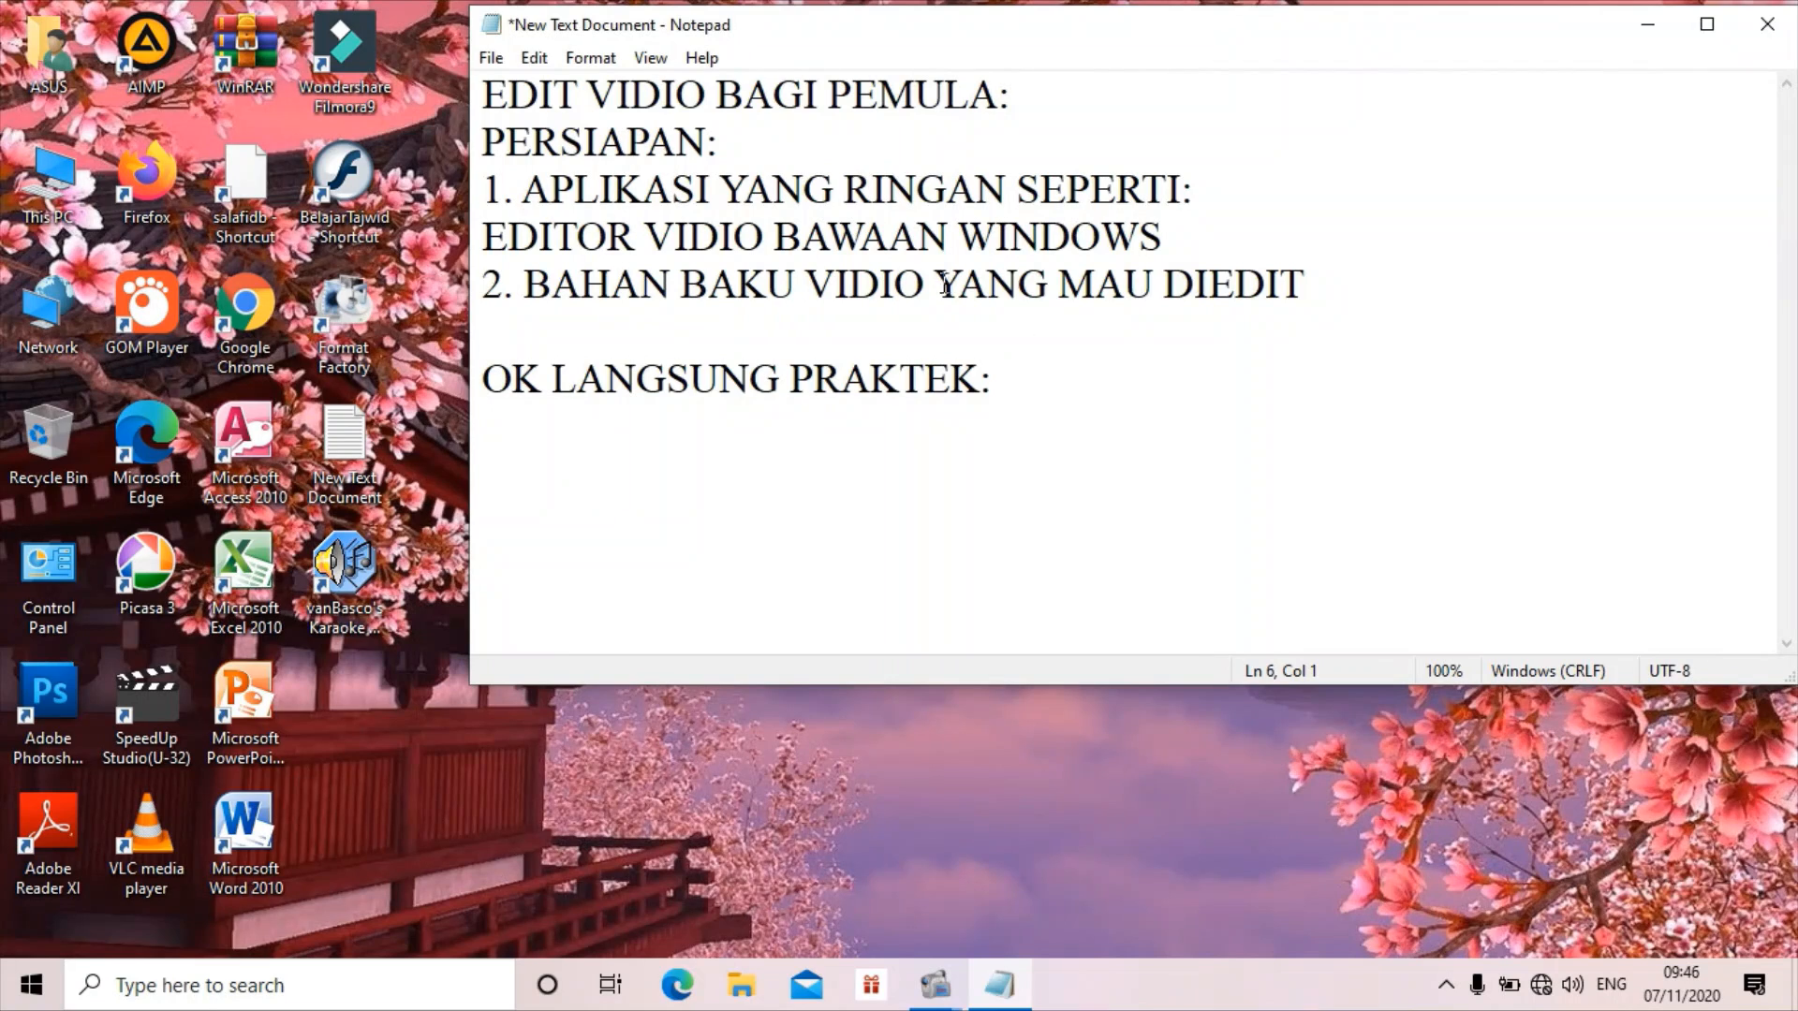
left_click_drag(945, 283, 1255, 317)
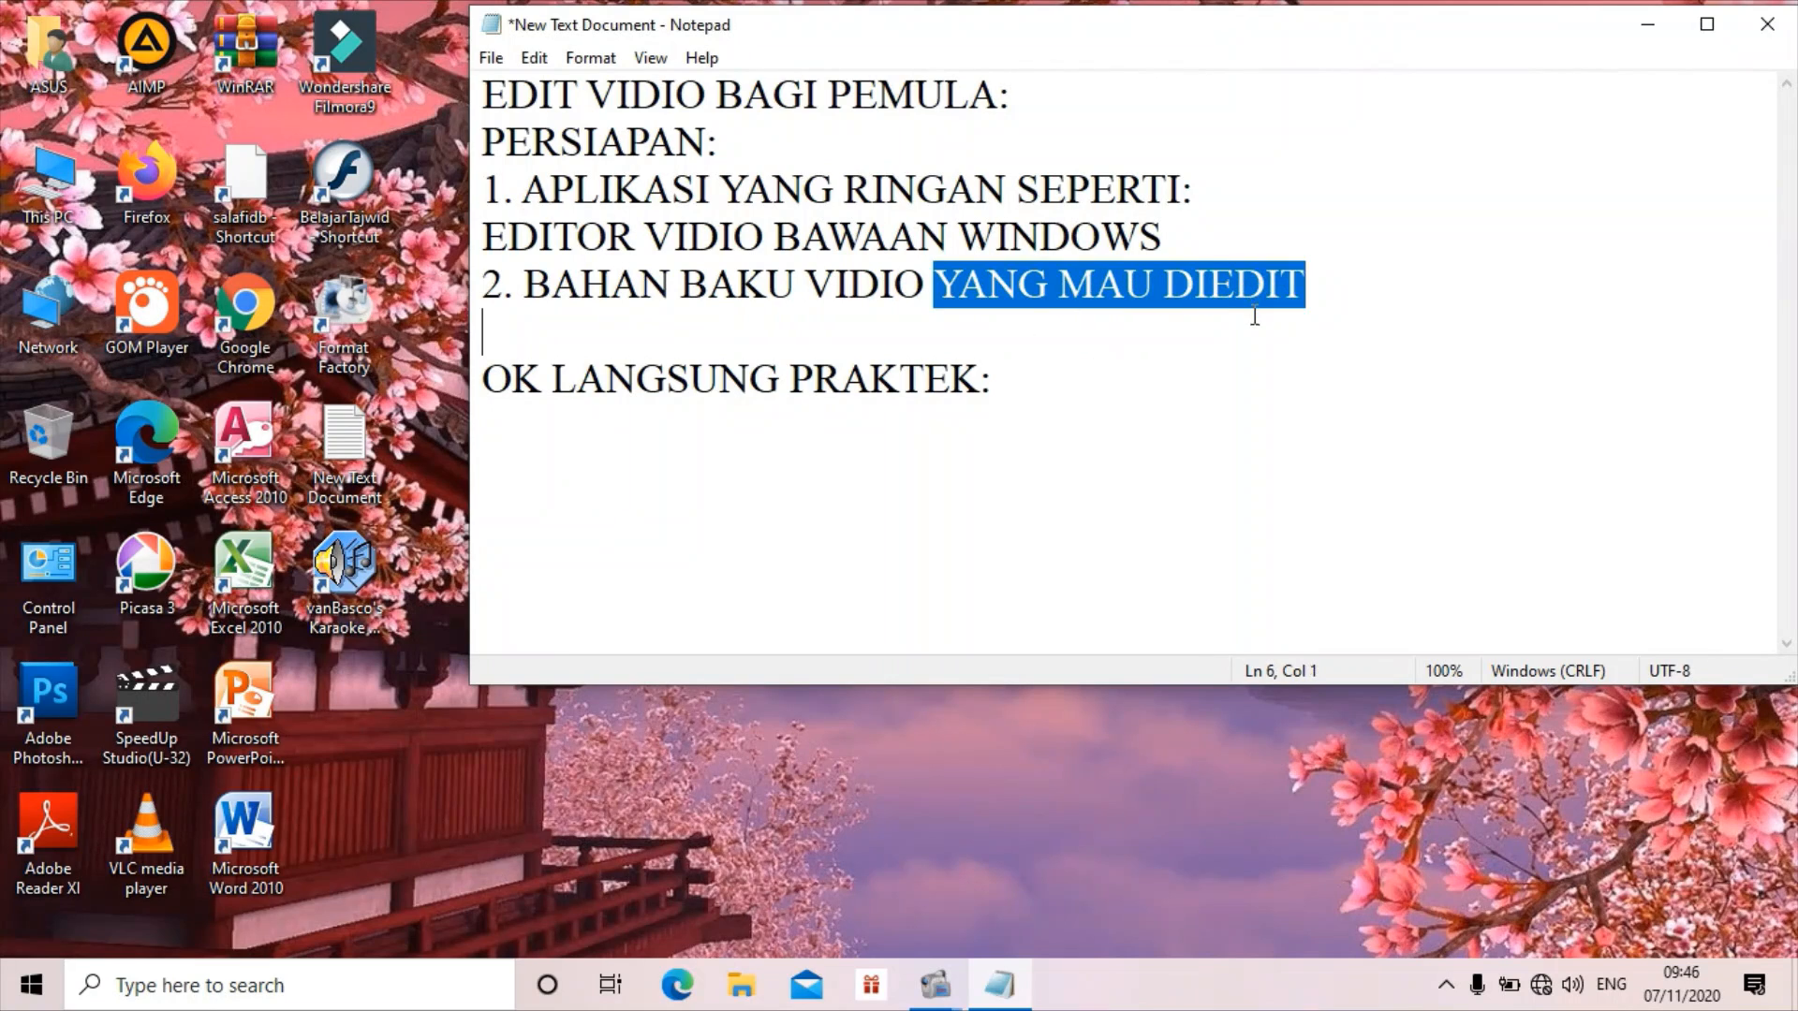
left_click_drag(981, 379, 668, 371)
left_click(711, 462)
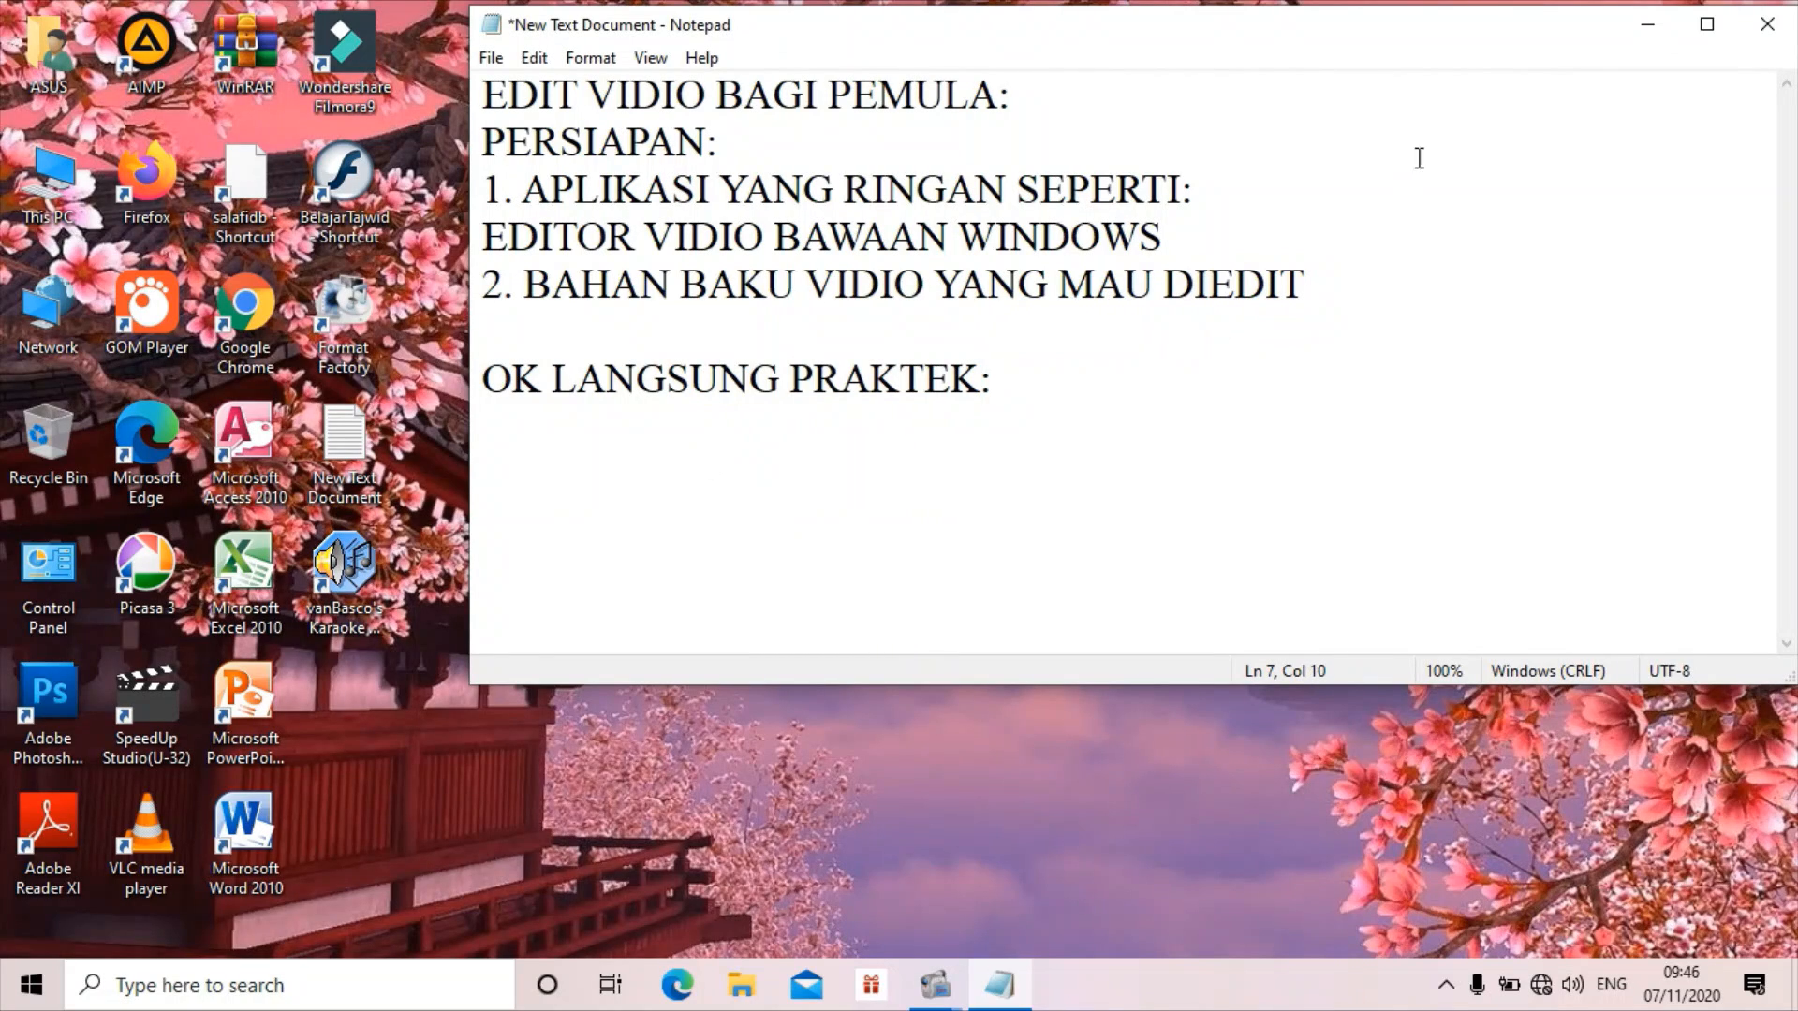
Minimise the notes window and open the Windows Video editor
left_click(1649, 42)
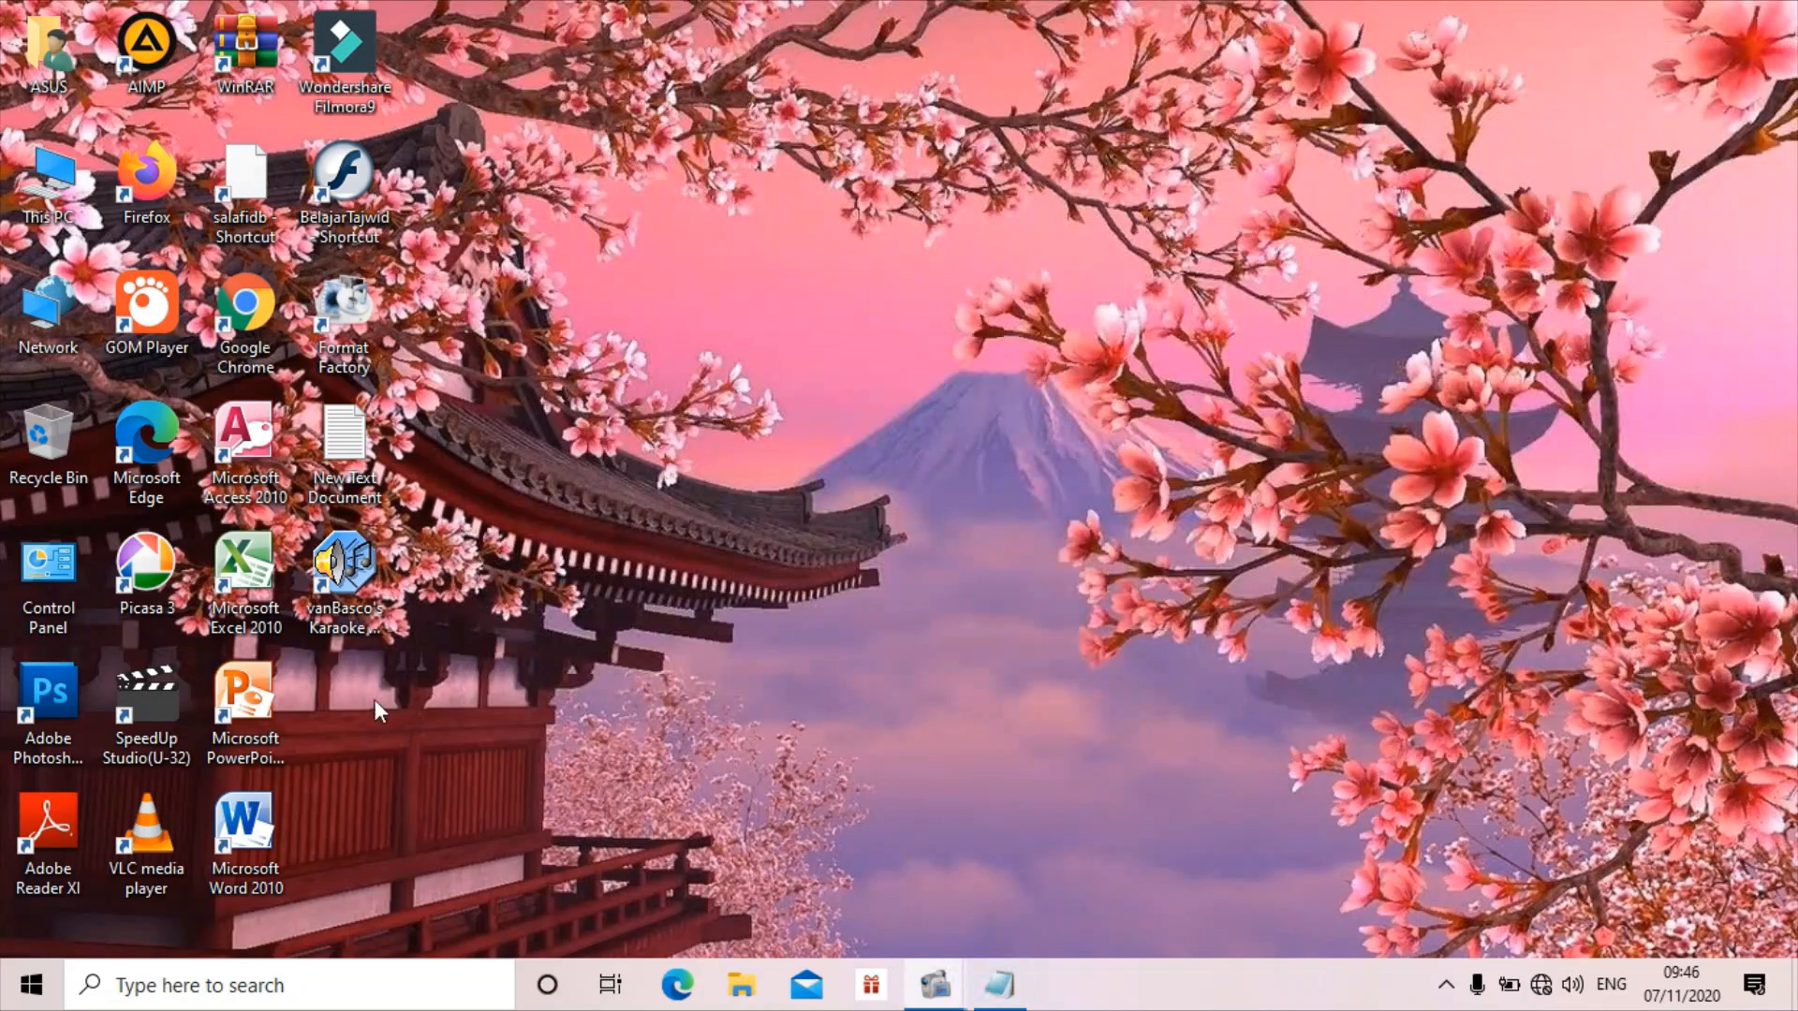
left_click(31, 984)
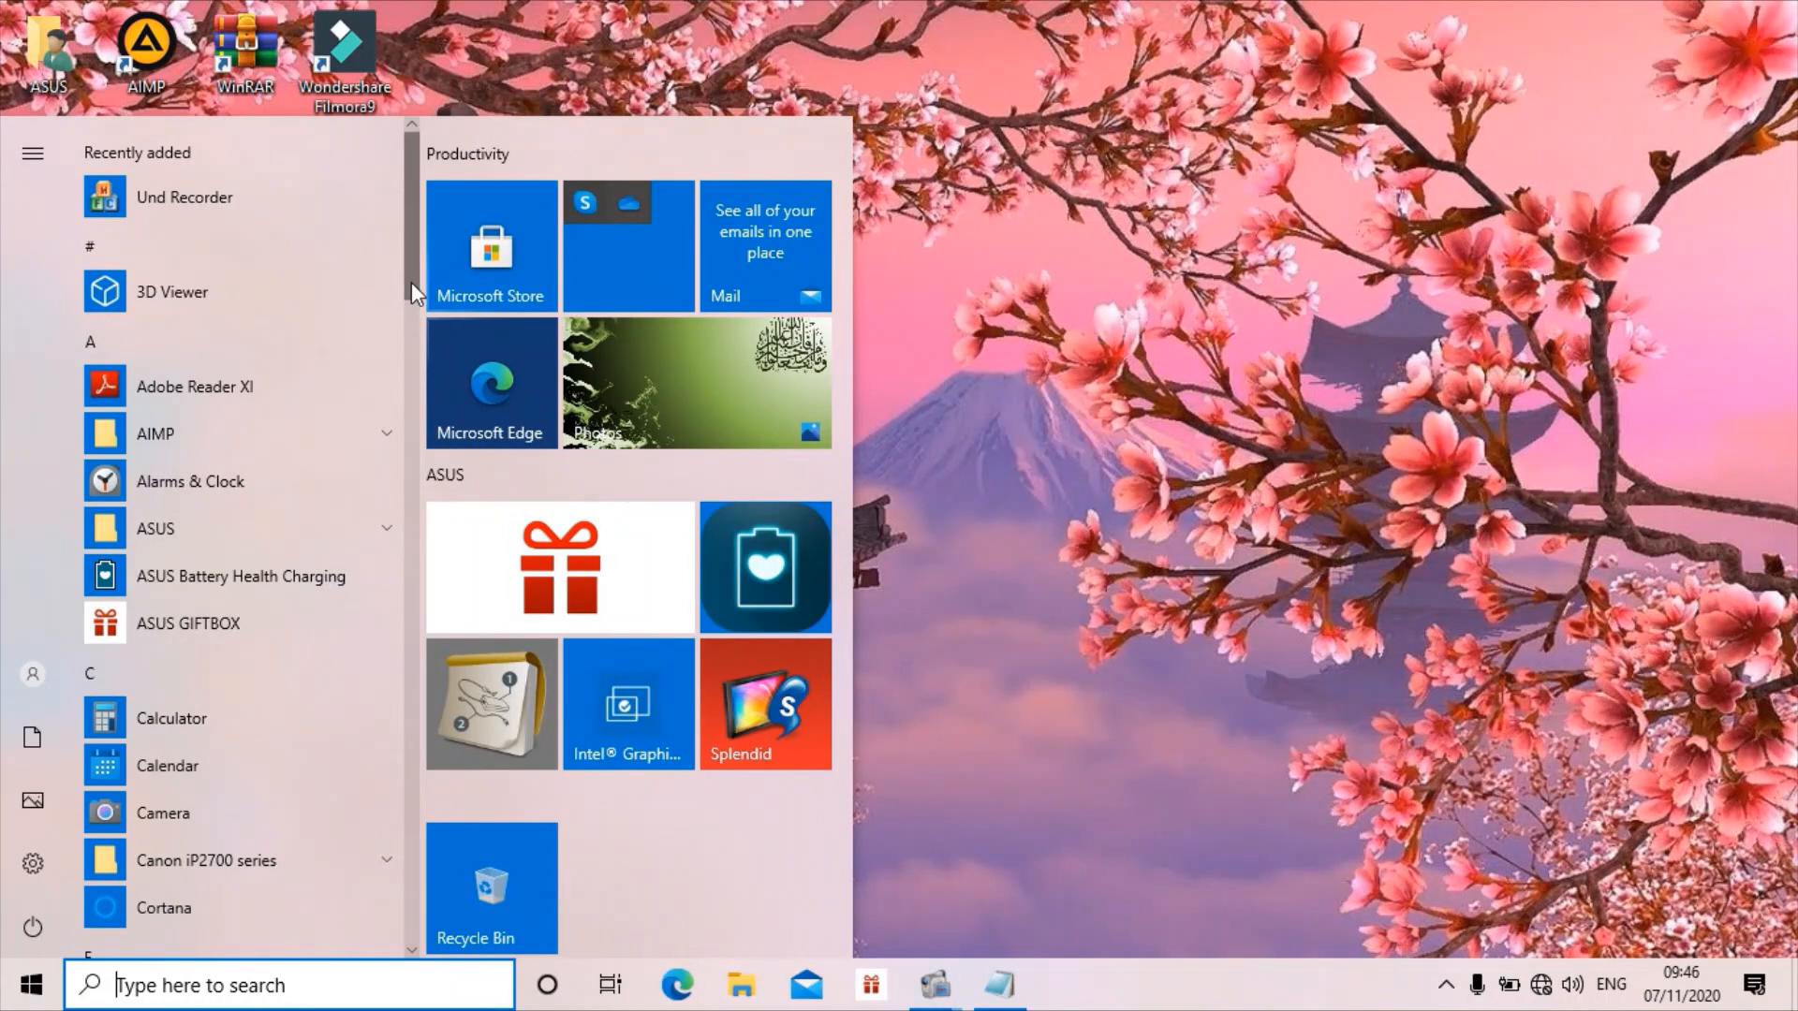
left_click_drag(409, 283, 412, 807)
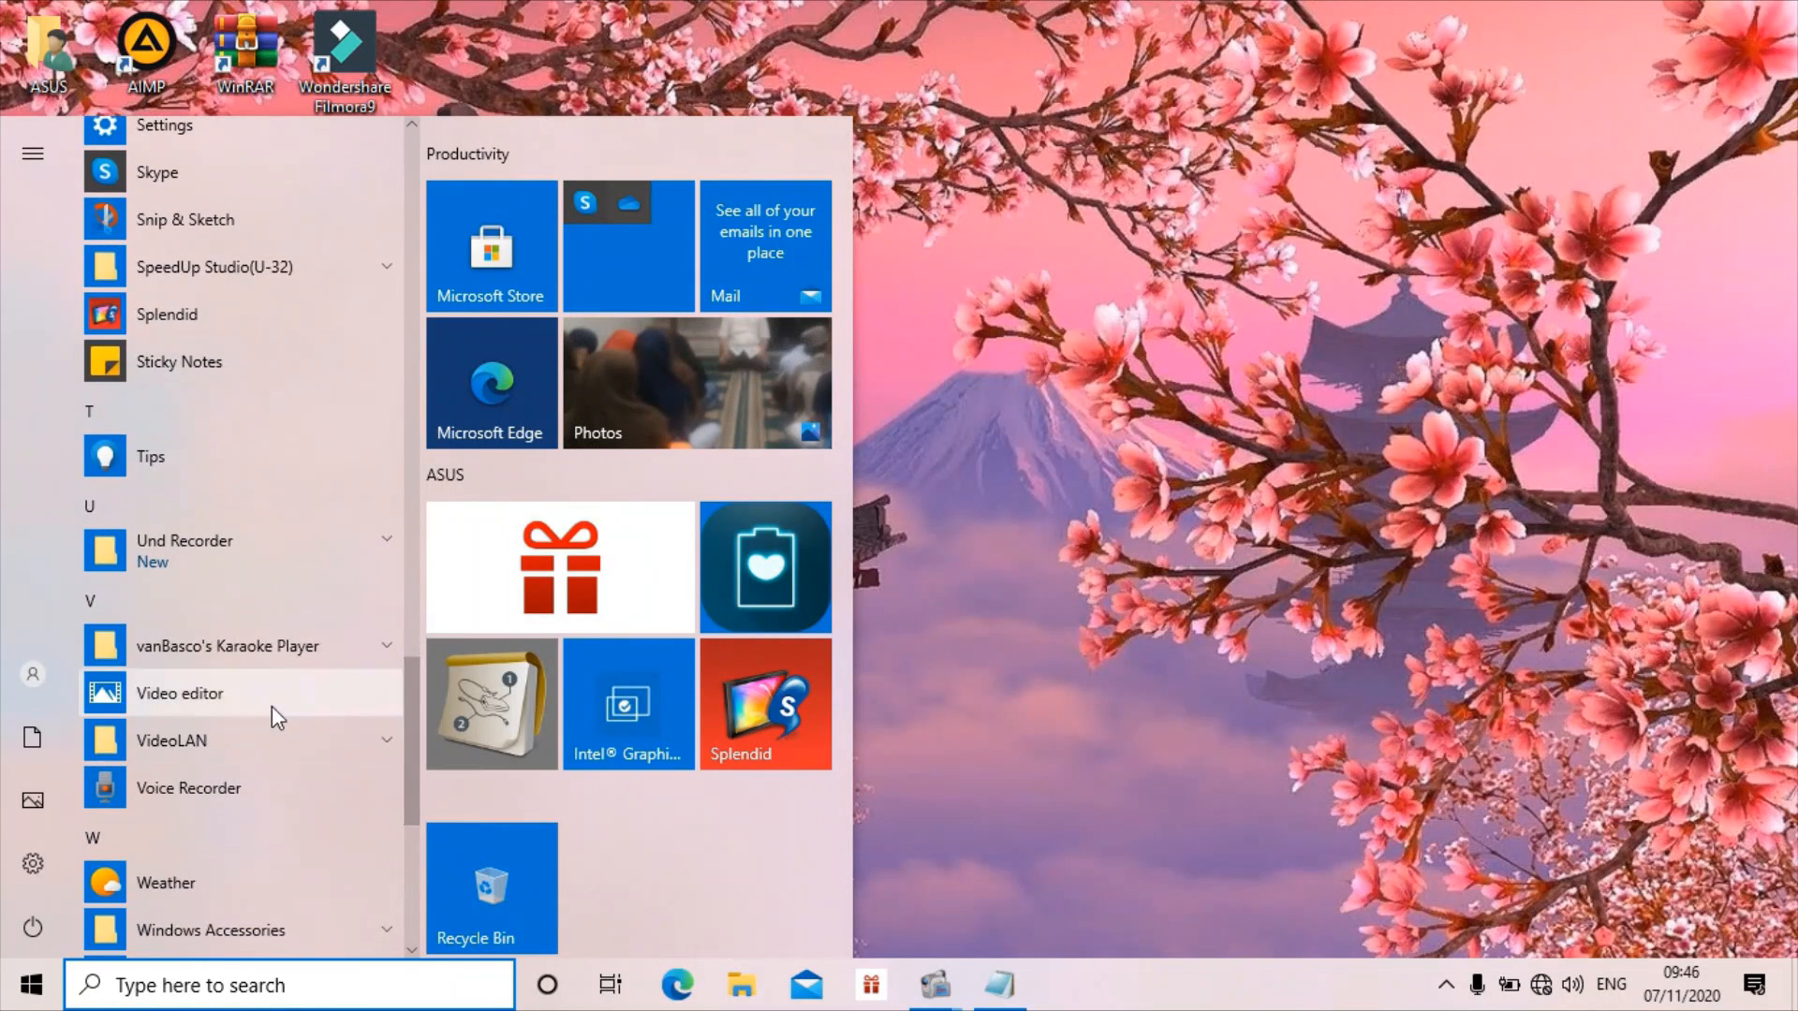
left_click(223, 697)
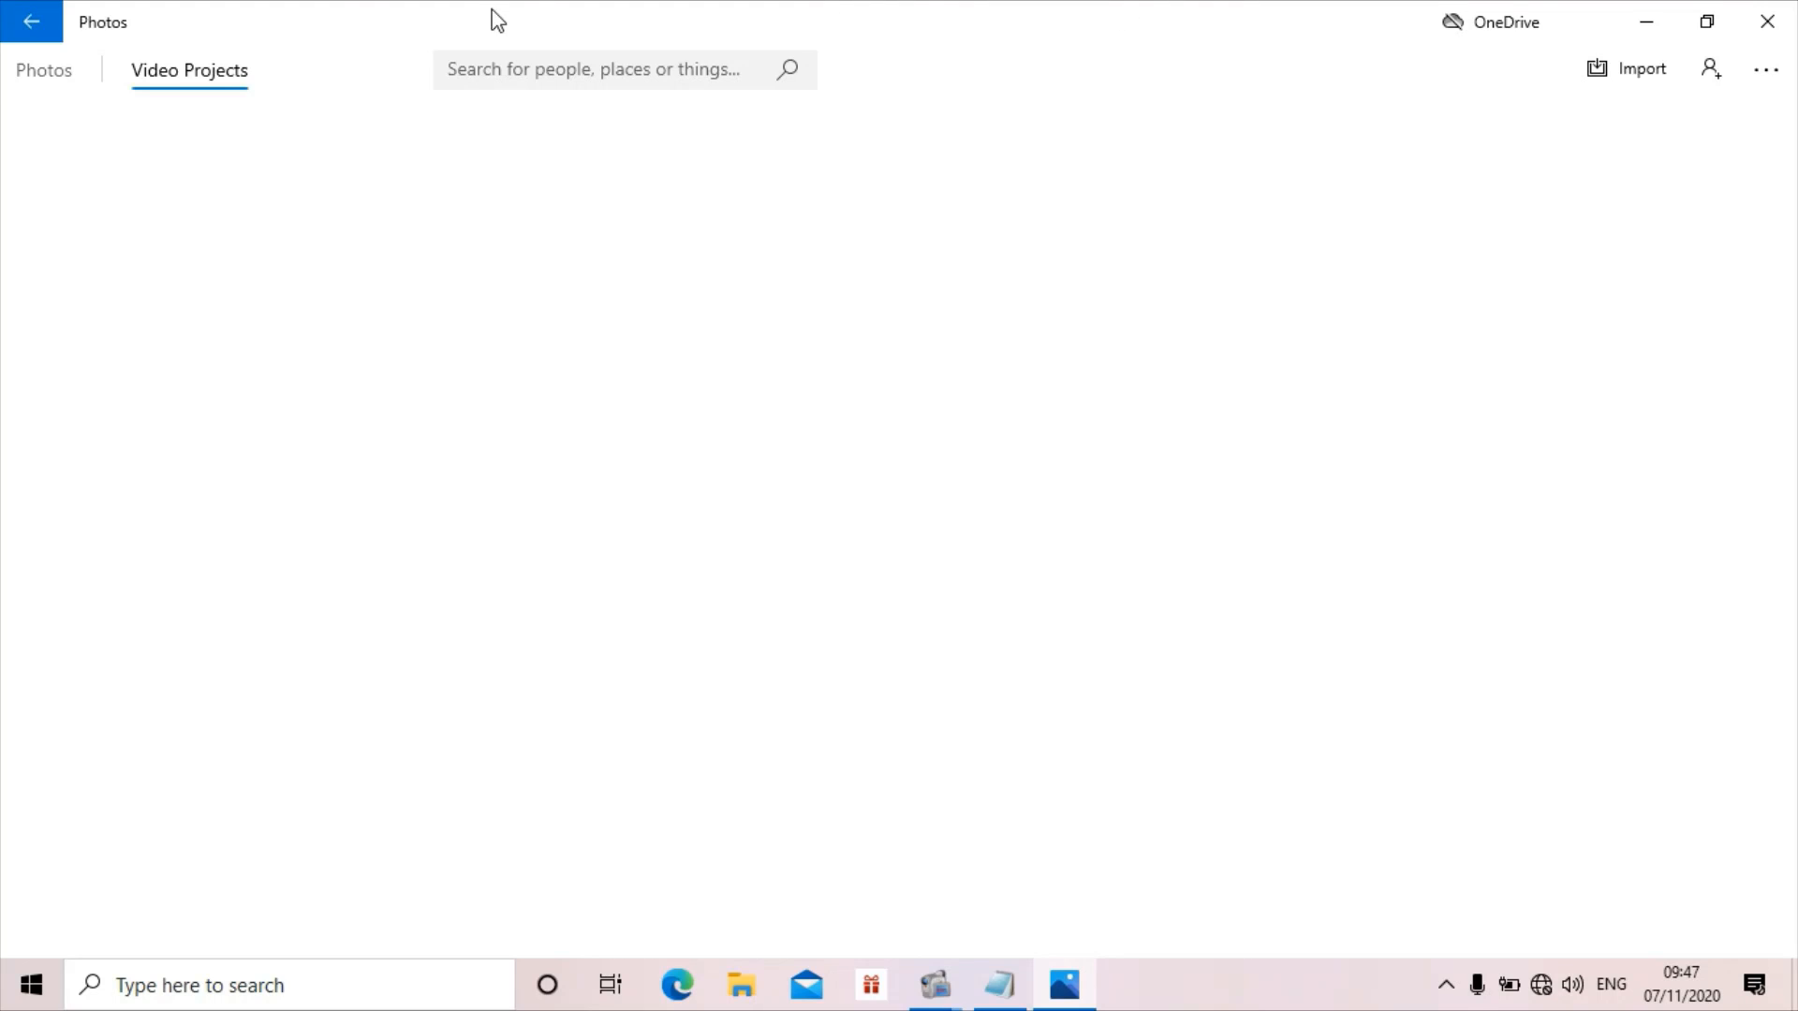
Go to the photo collection, dismiss the connection notice, and start a new blank video project
left_click(51, 75)
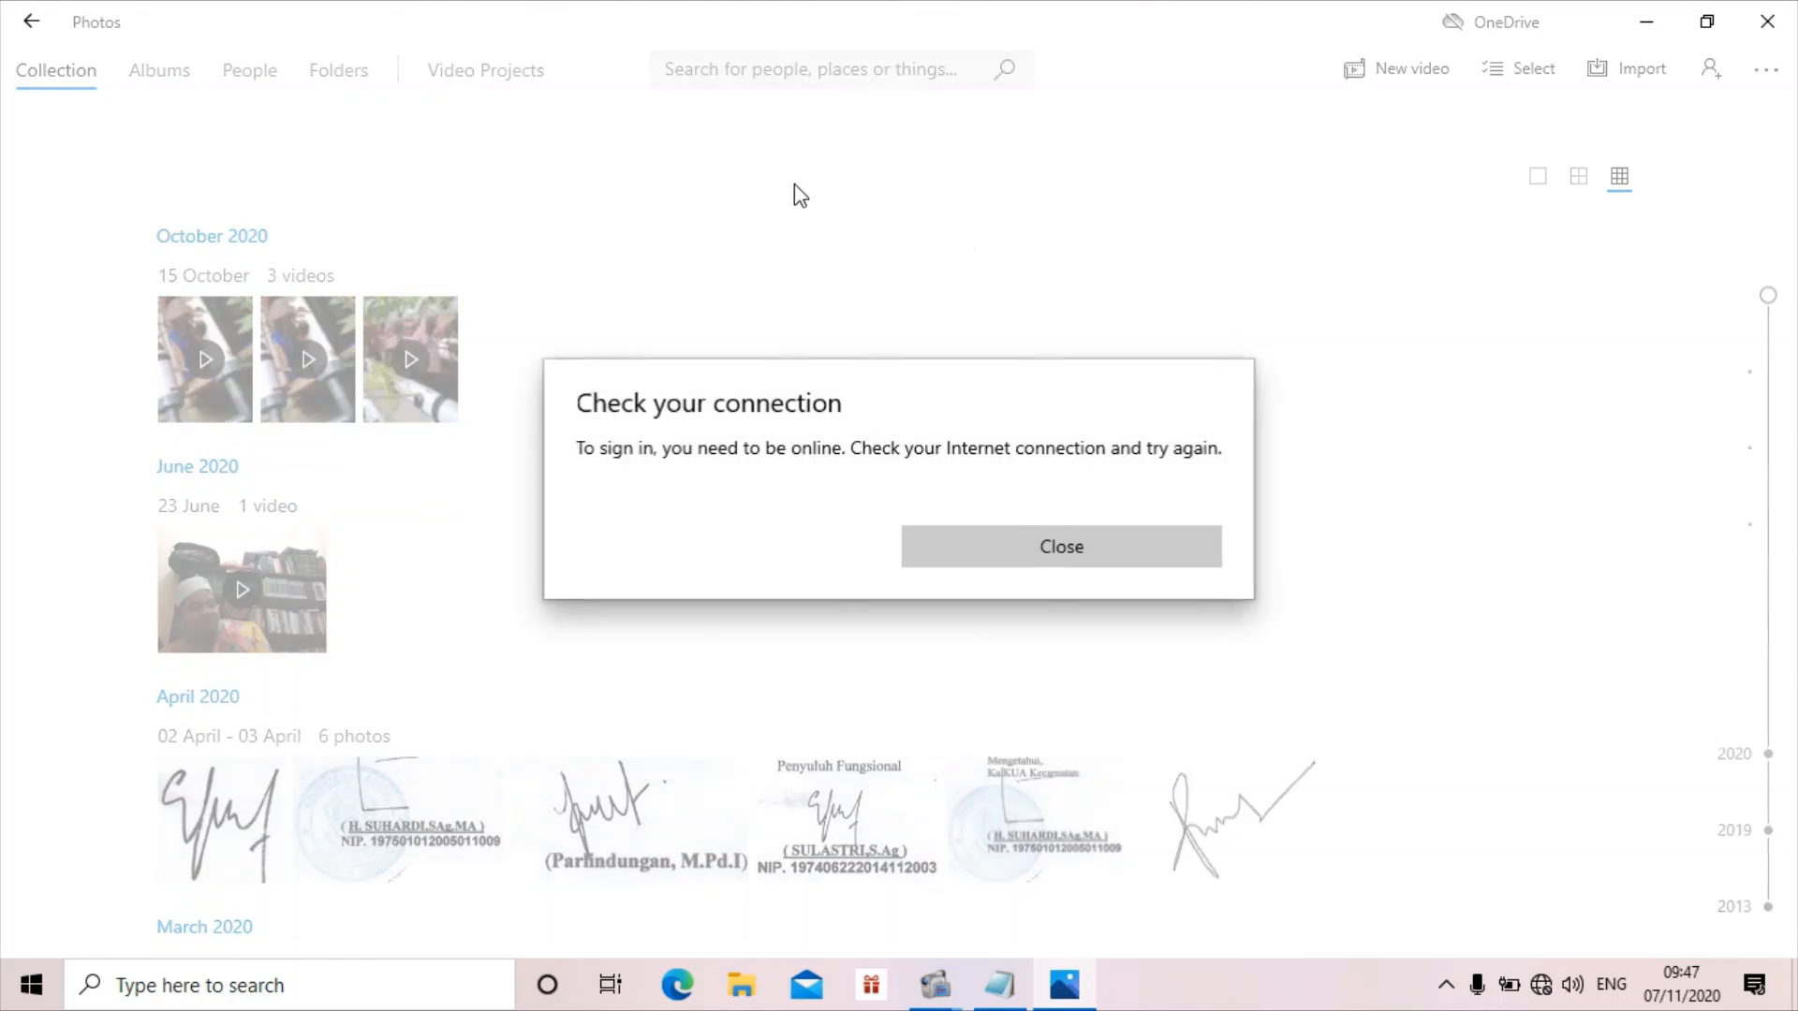
left_click(1044, 553)
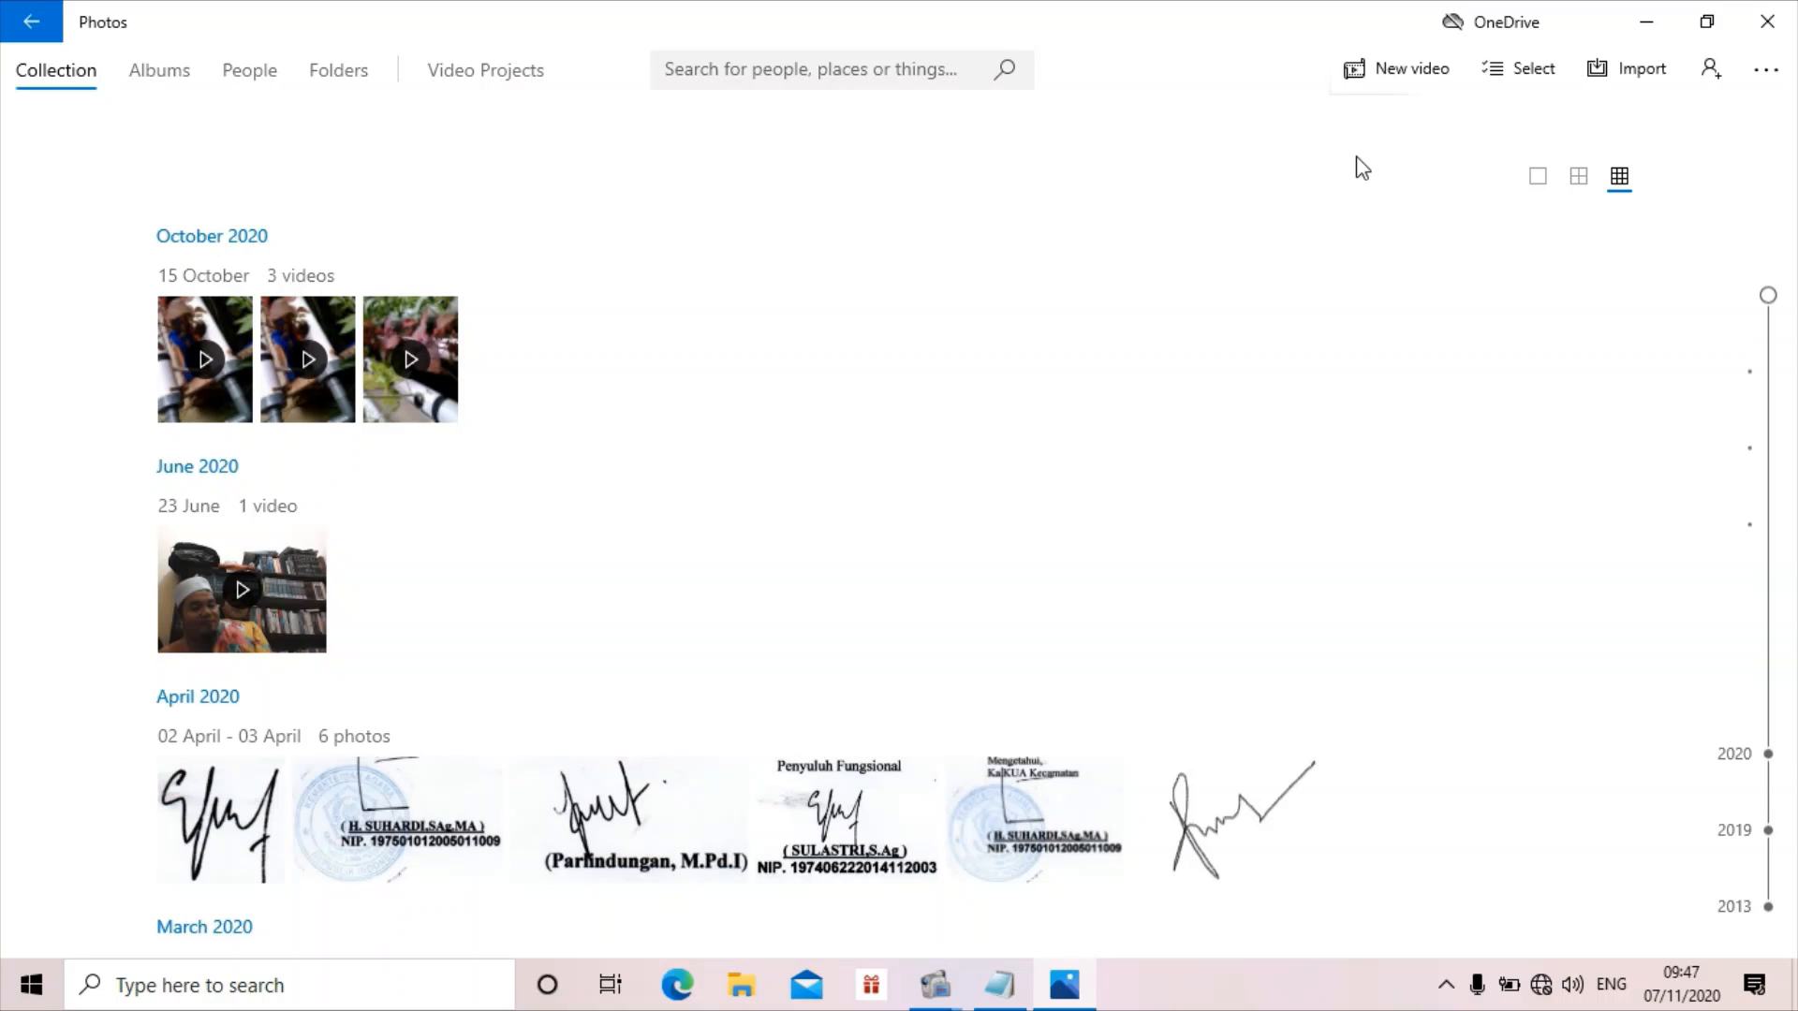
left_click(1404, 75)
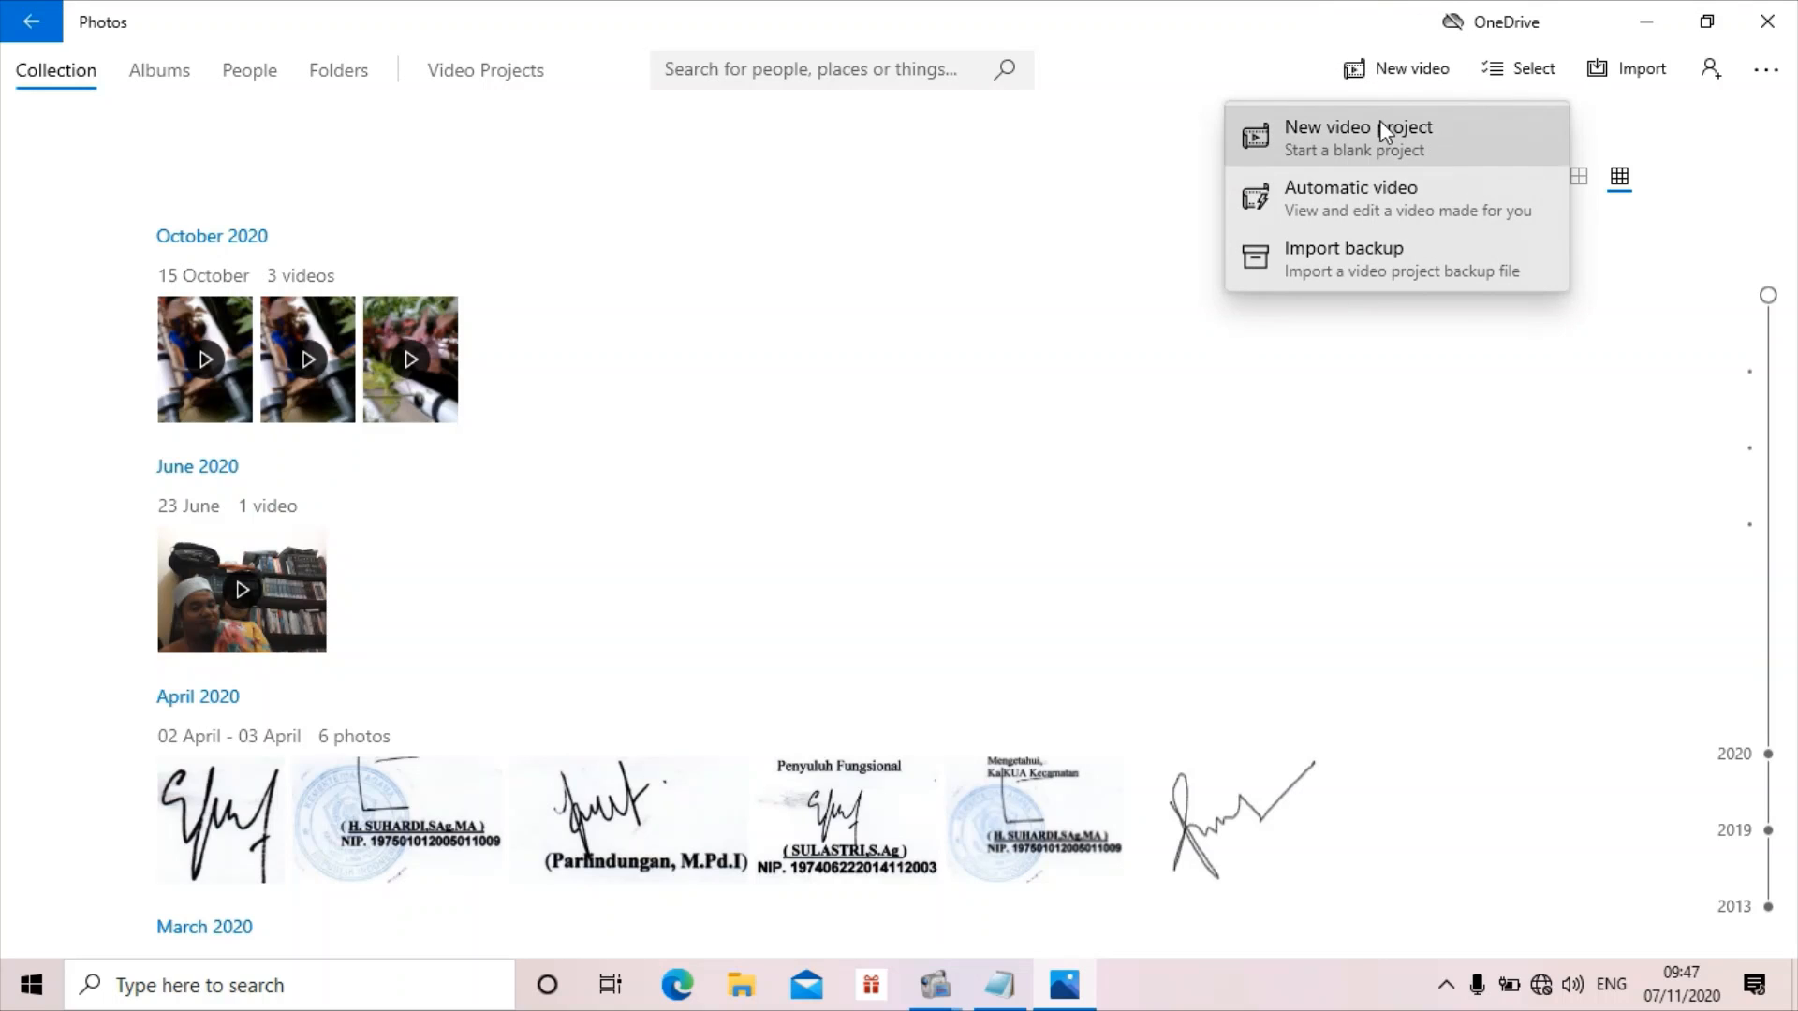
left_click(1378, 127)
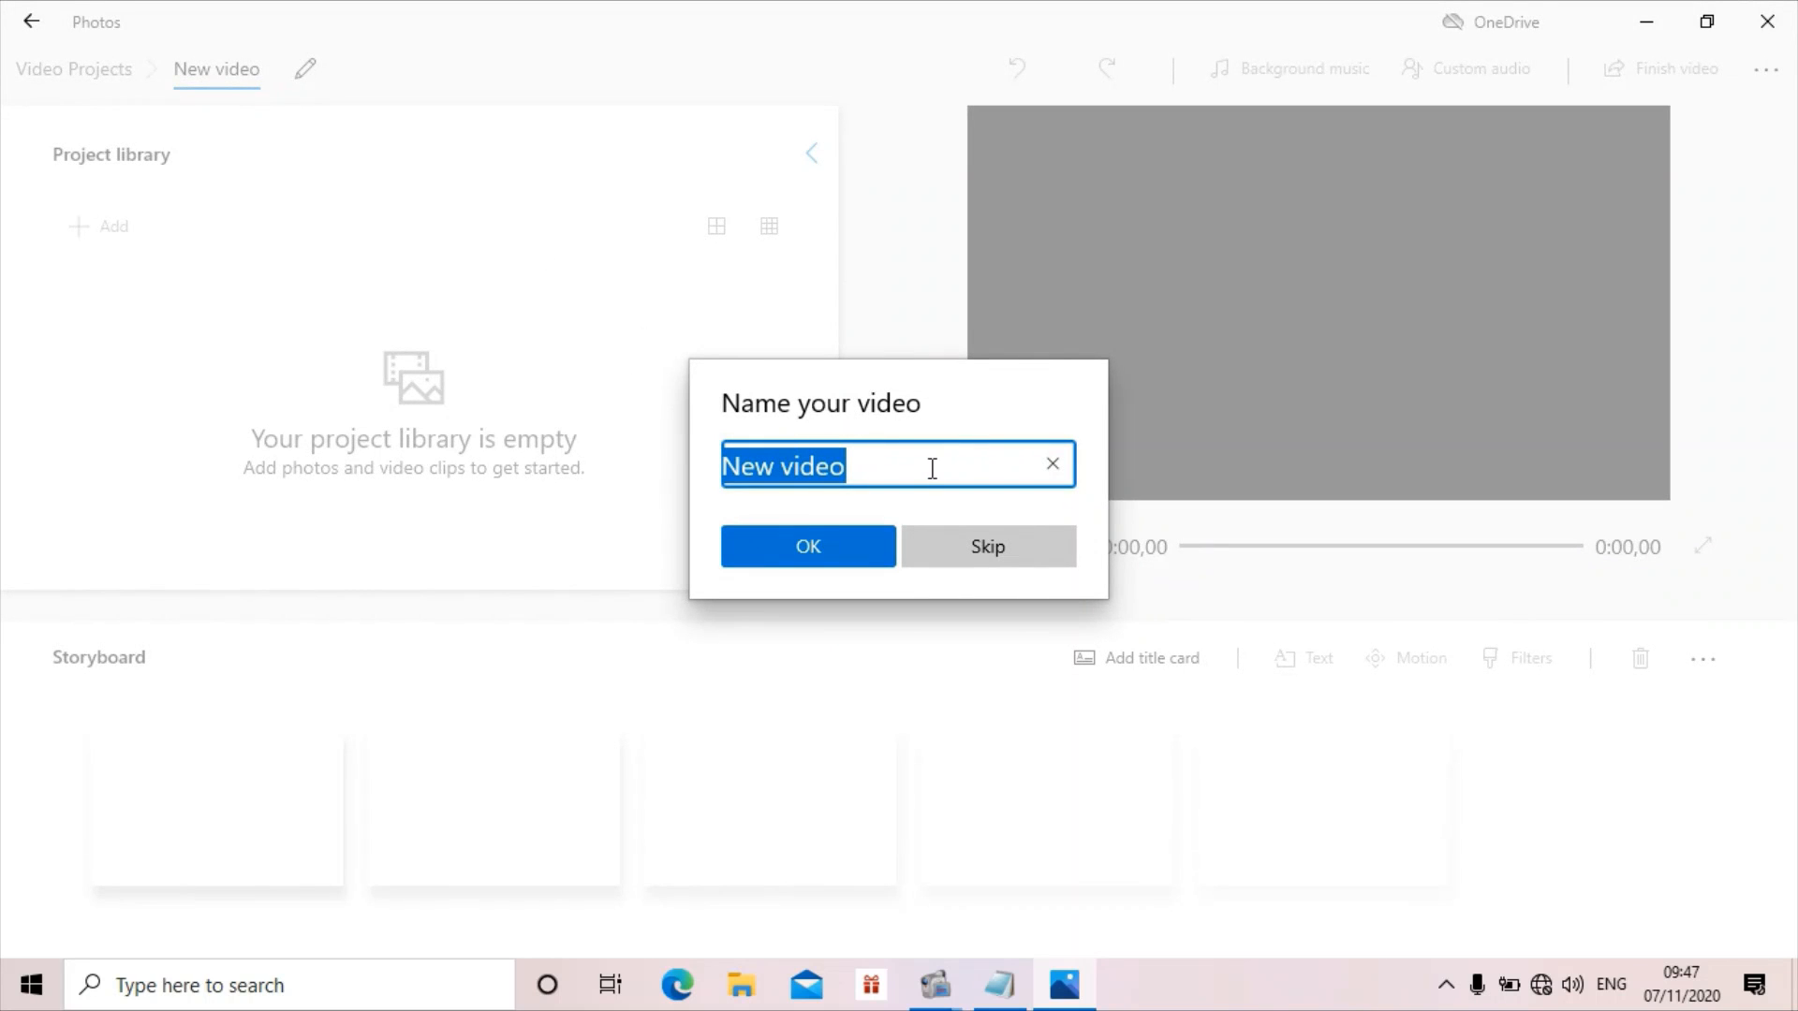
Name the new video project TUTORIAL VIDIO
left_click(894, 466)
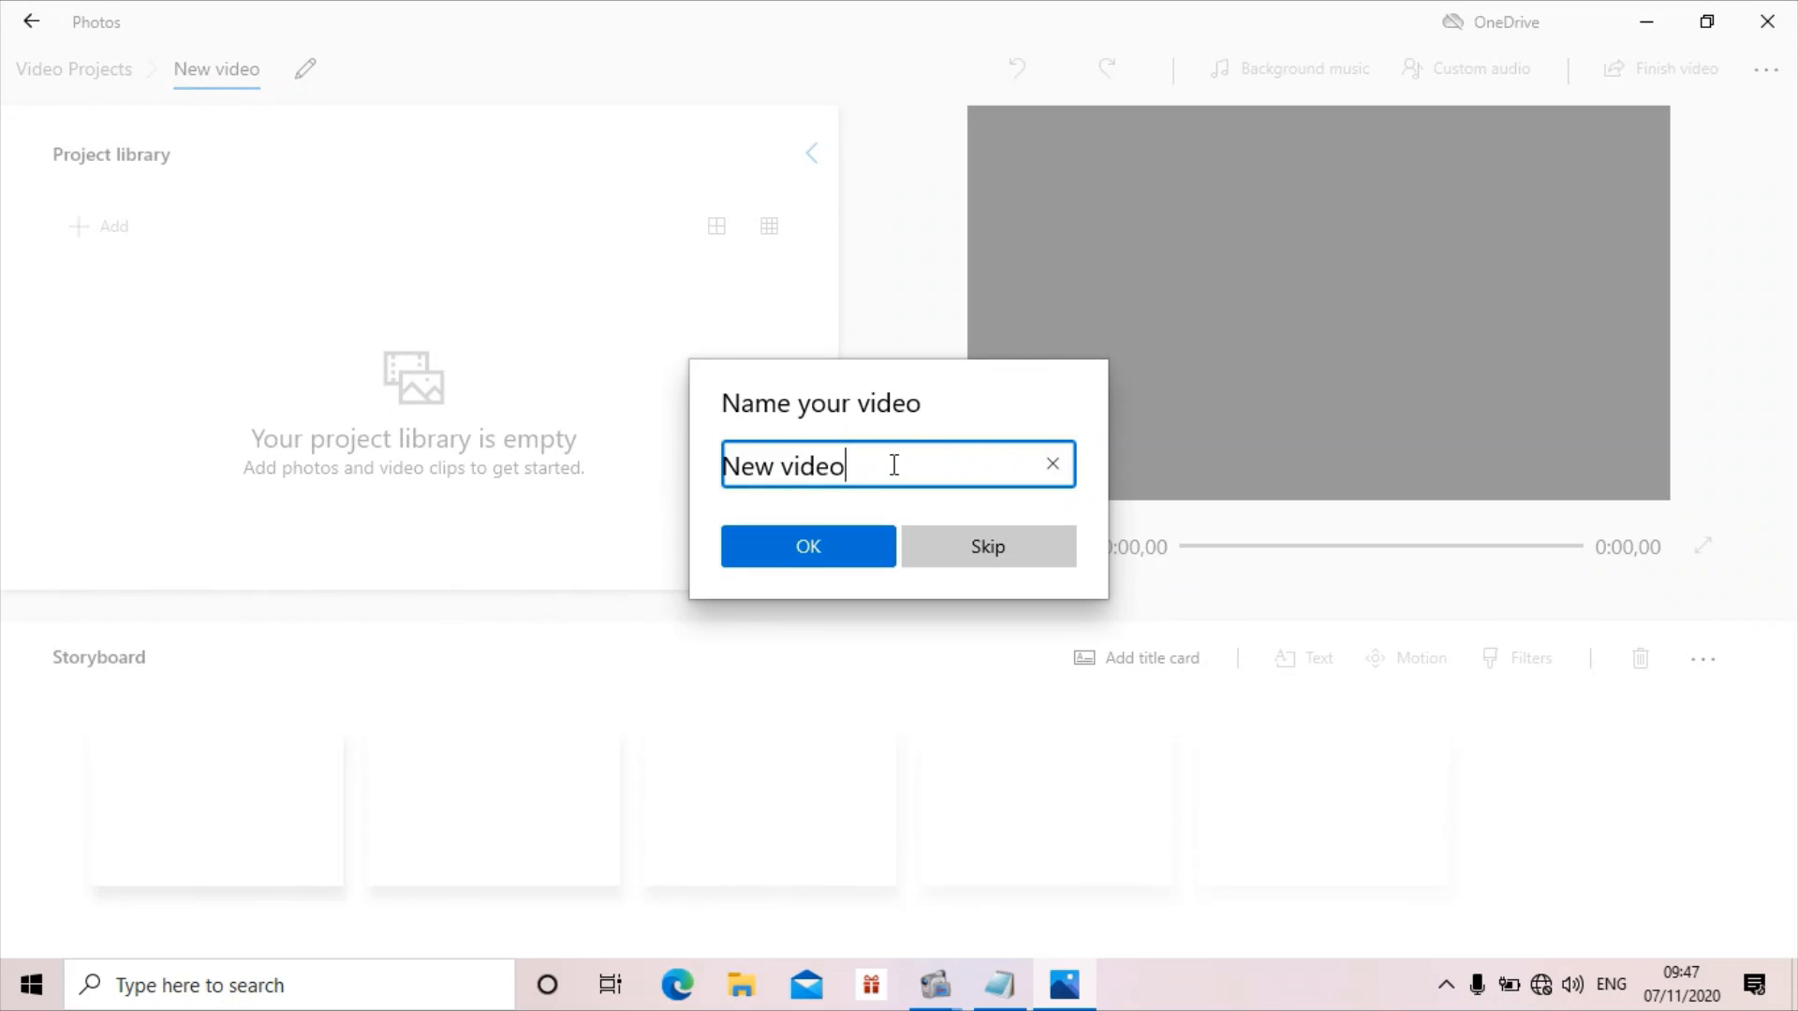
key("BackSpace")
key("BackSpace")
key("BackSpace")
key("BackSpace")
key("BackSpace")
key("BackSpace")
key("BackSpace")
key("BackSpace")
key("BackSpace")
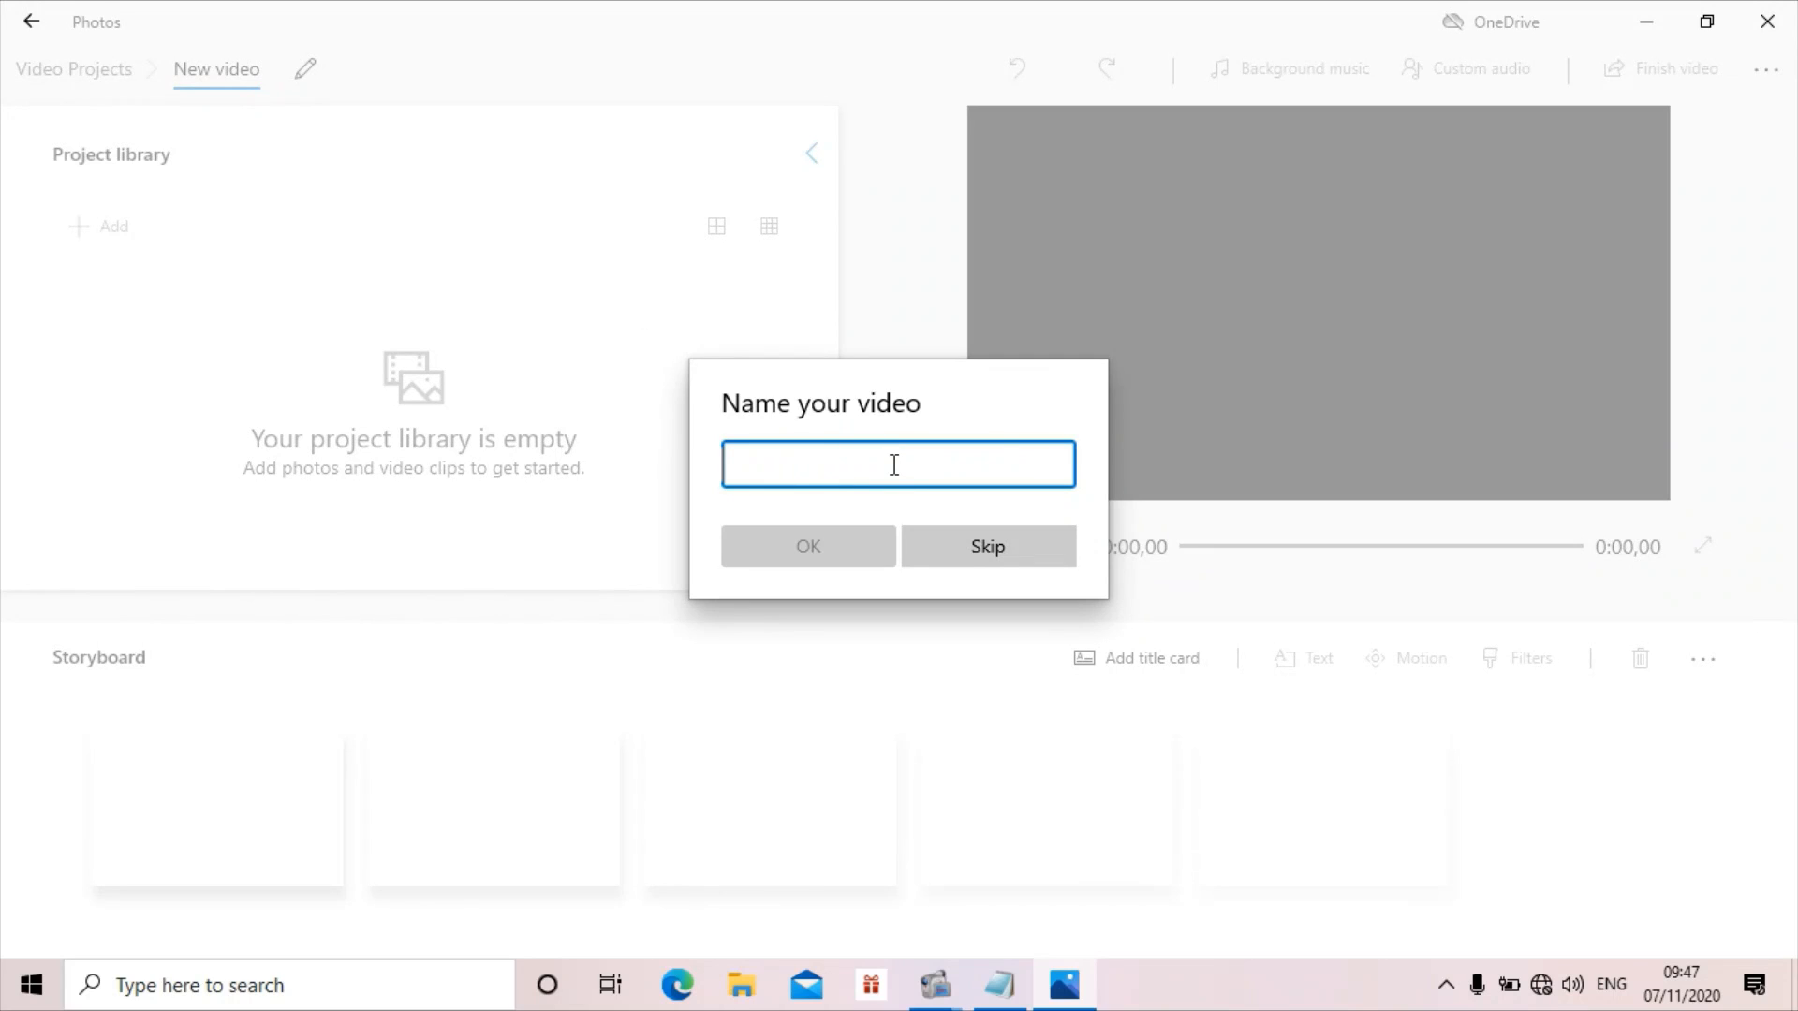
type("TU")
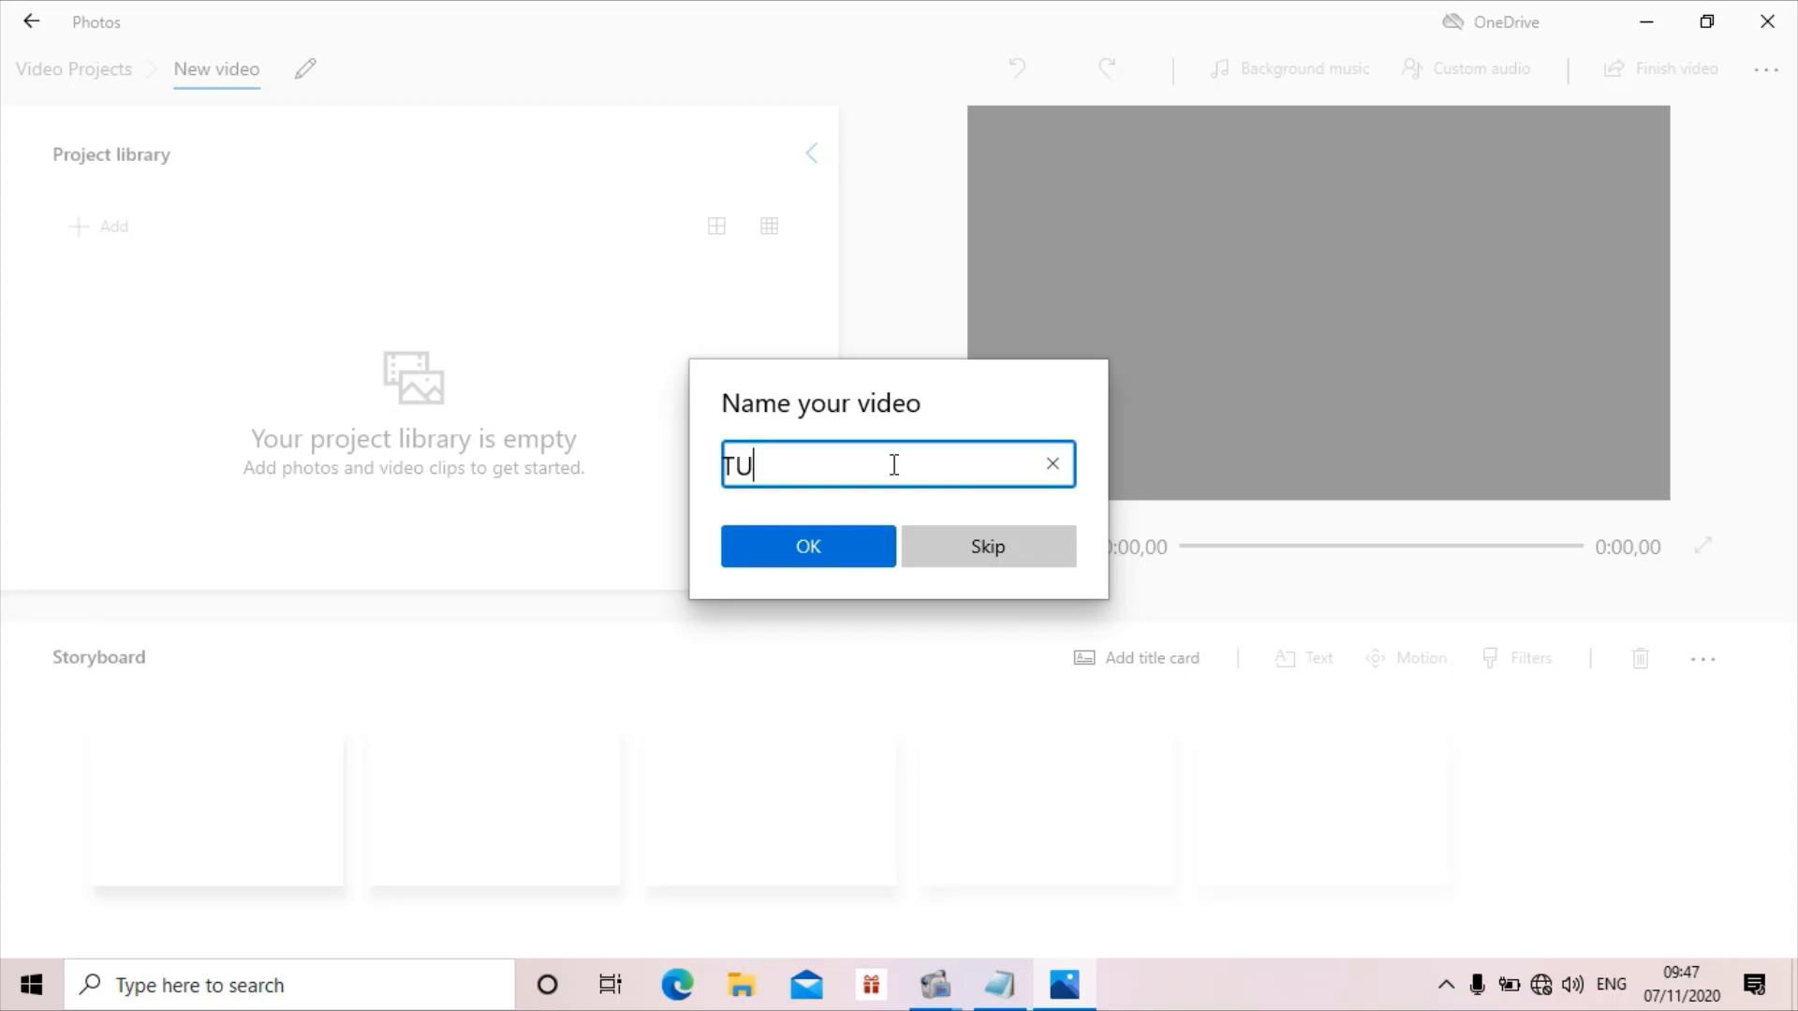
type("TORIAL VIDIO")
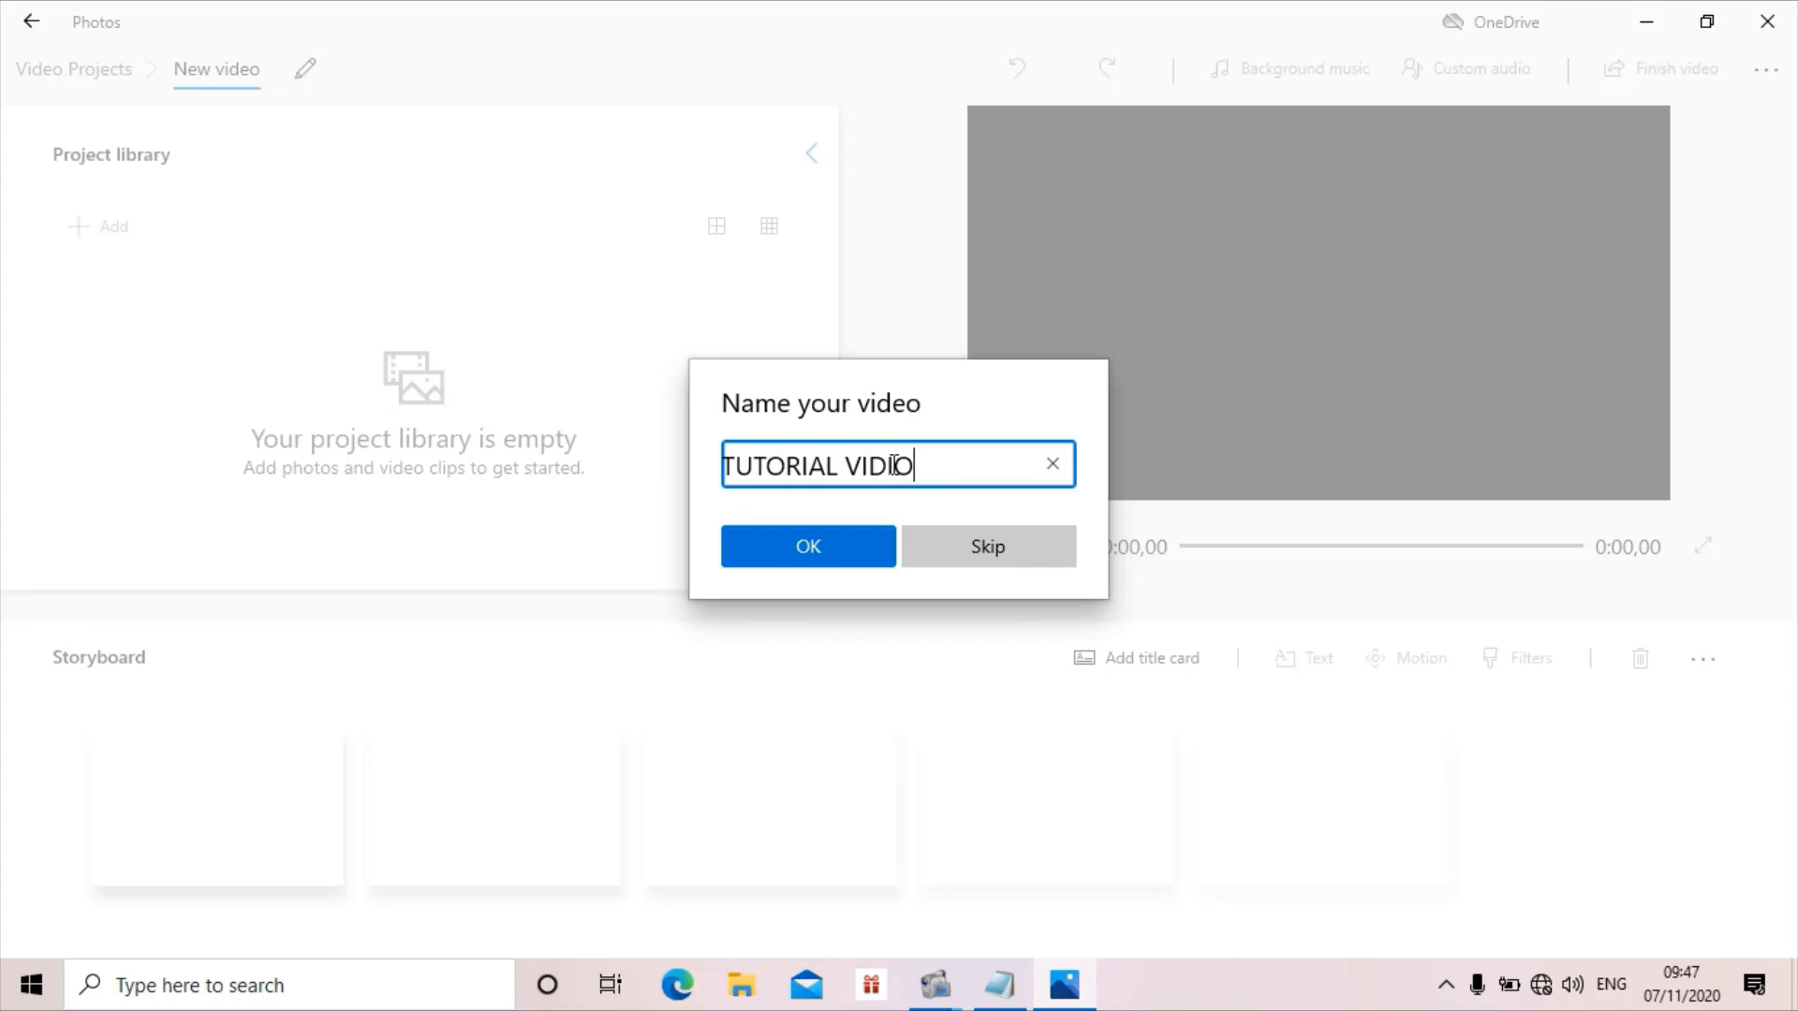
left_click(807, 534)
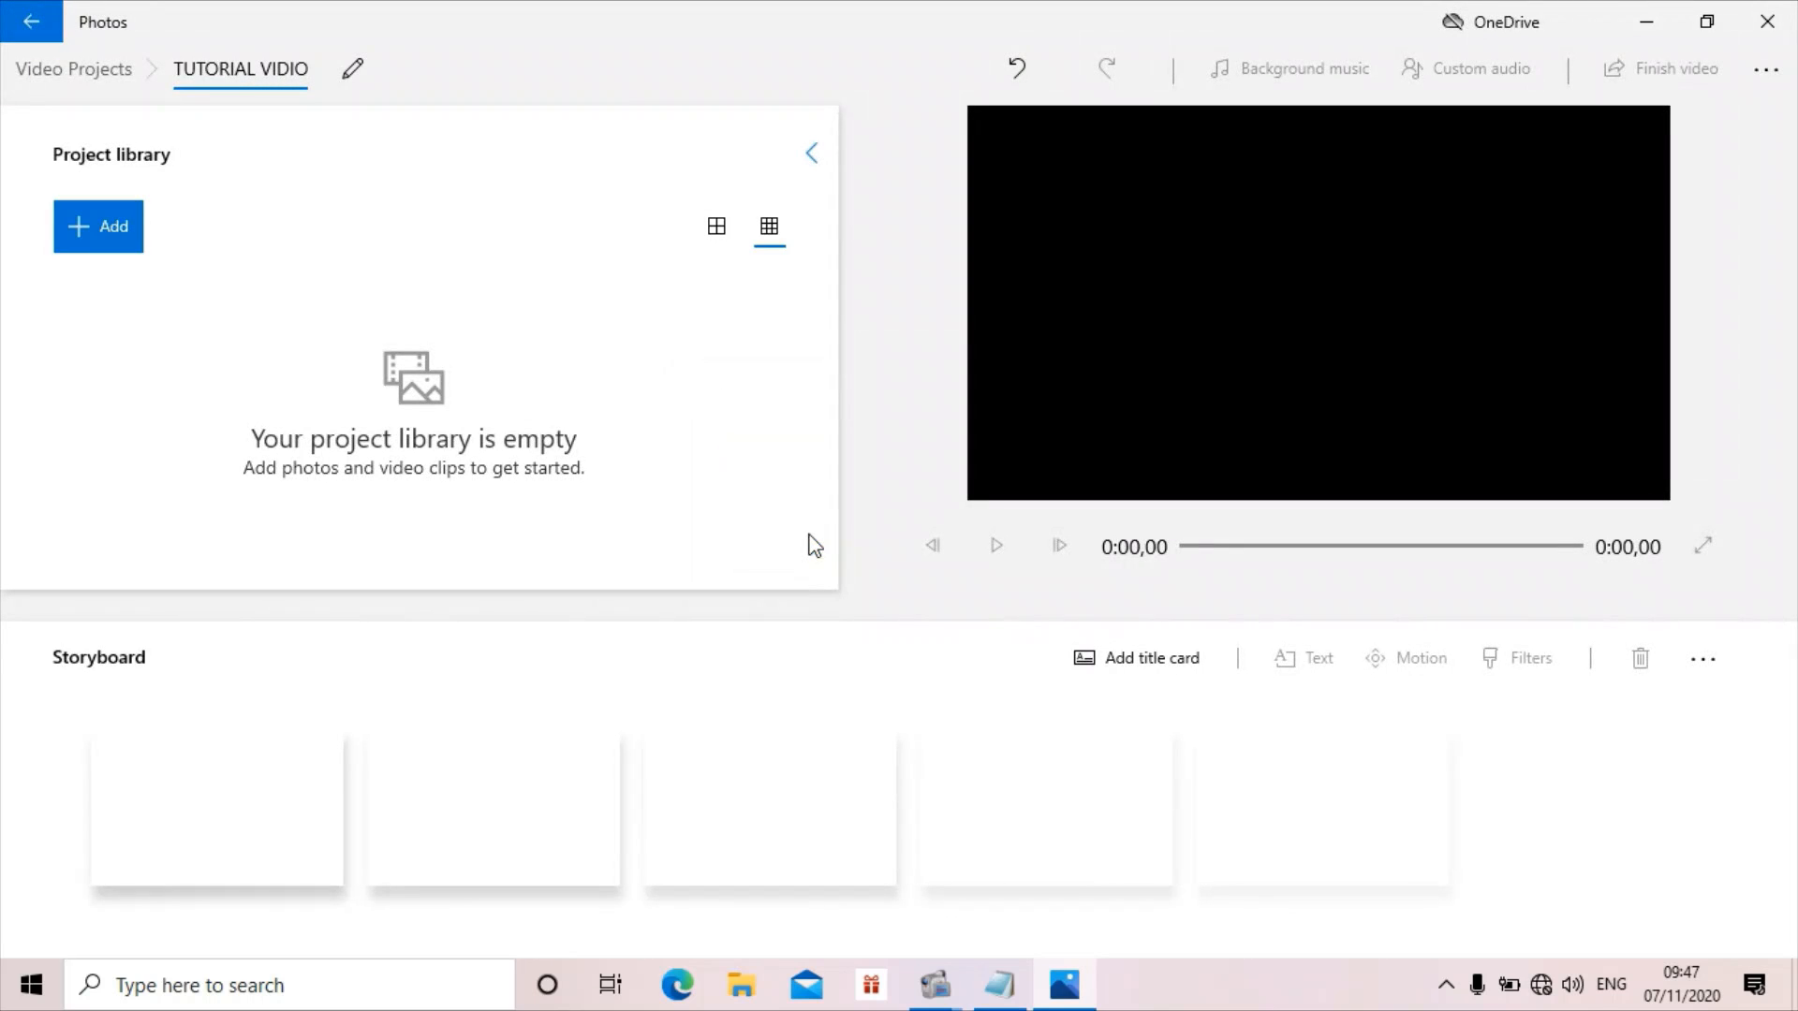
left_click(310, 67)
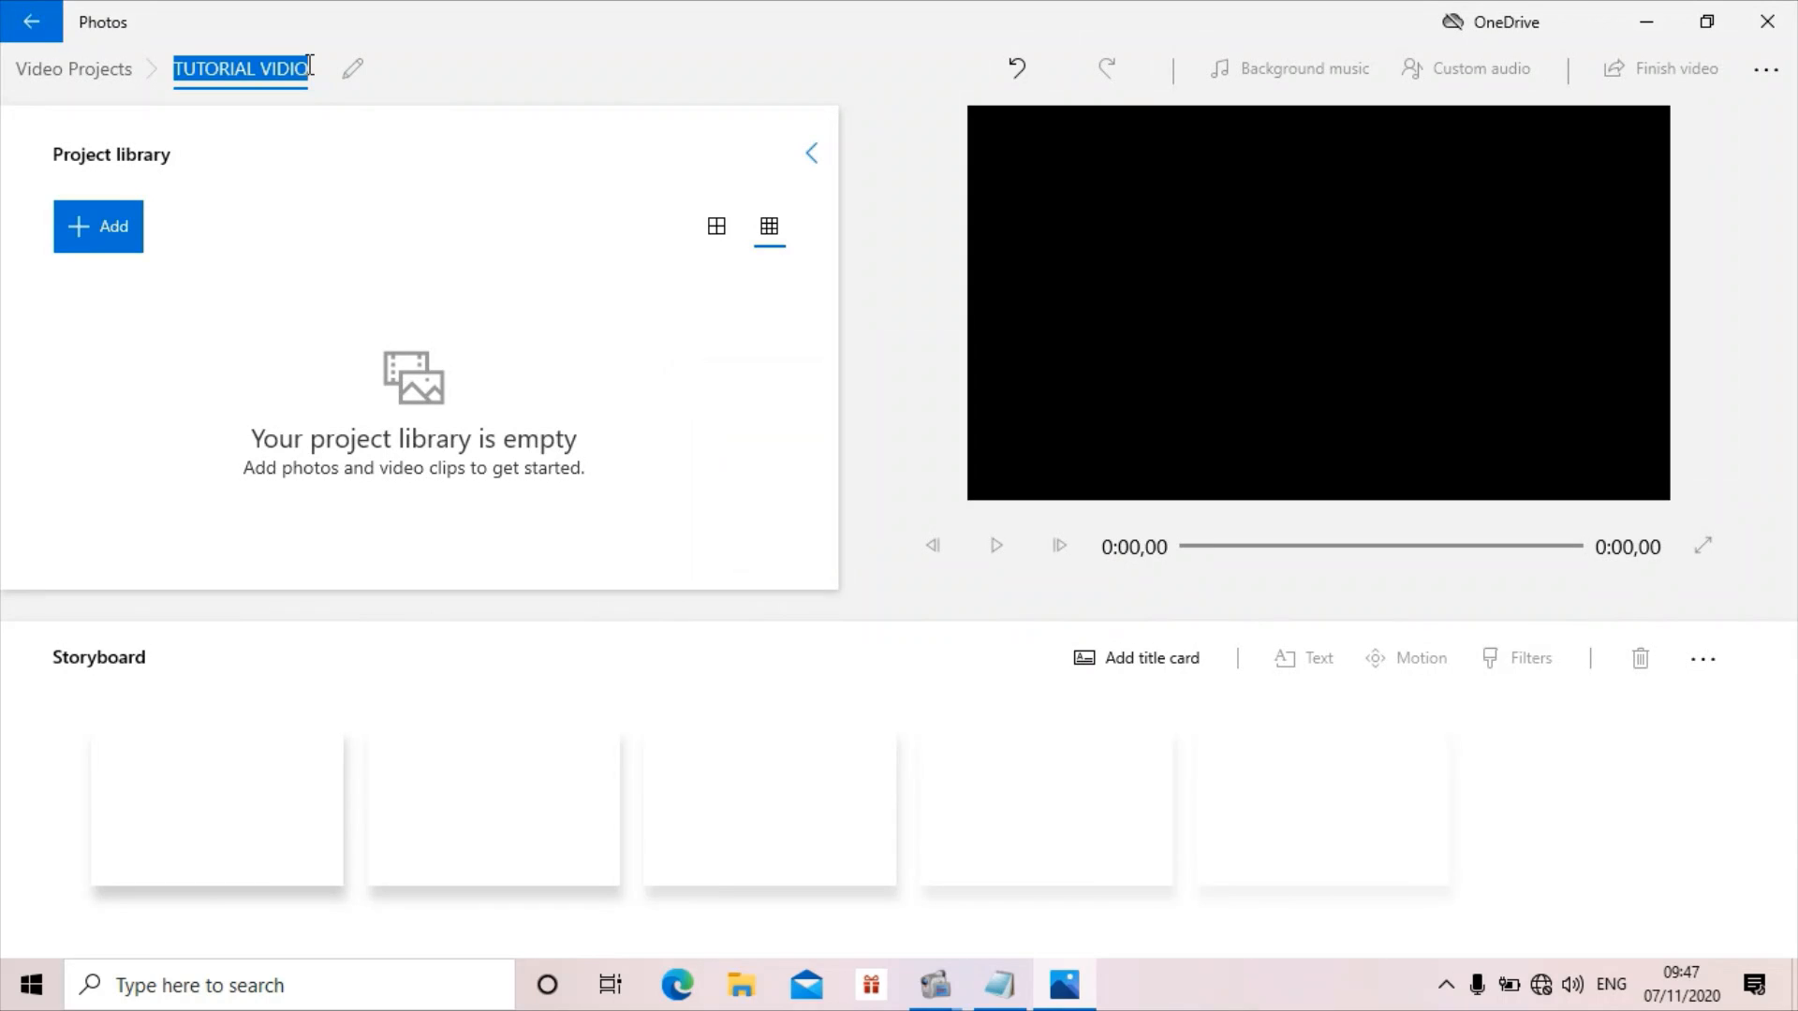
key("BackSpace")
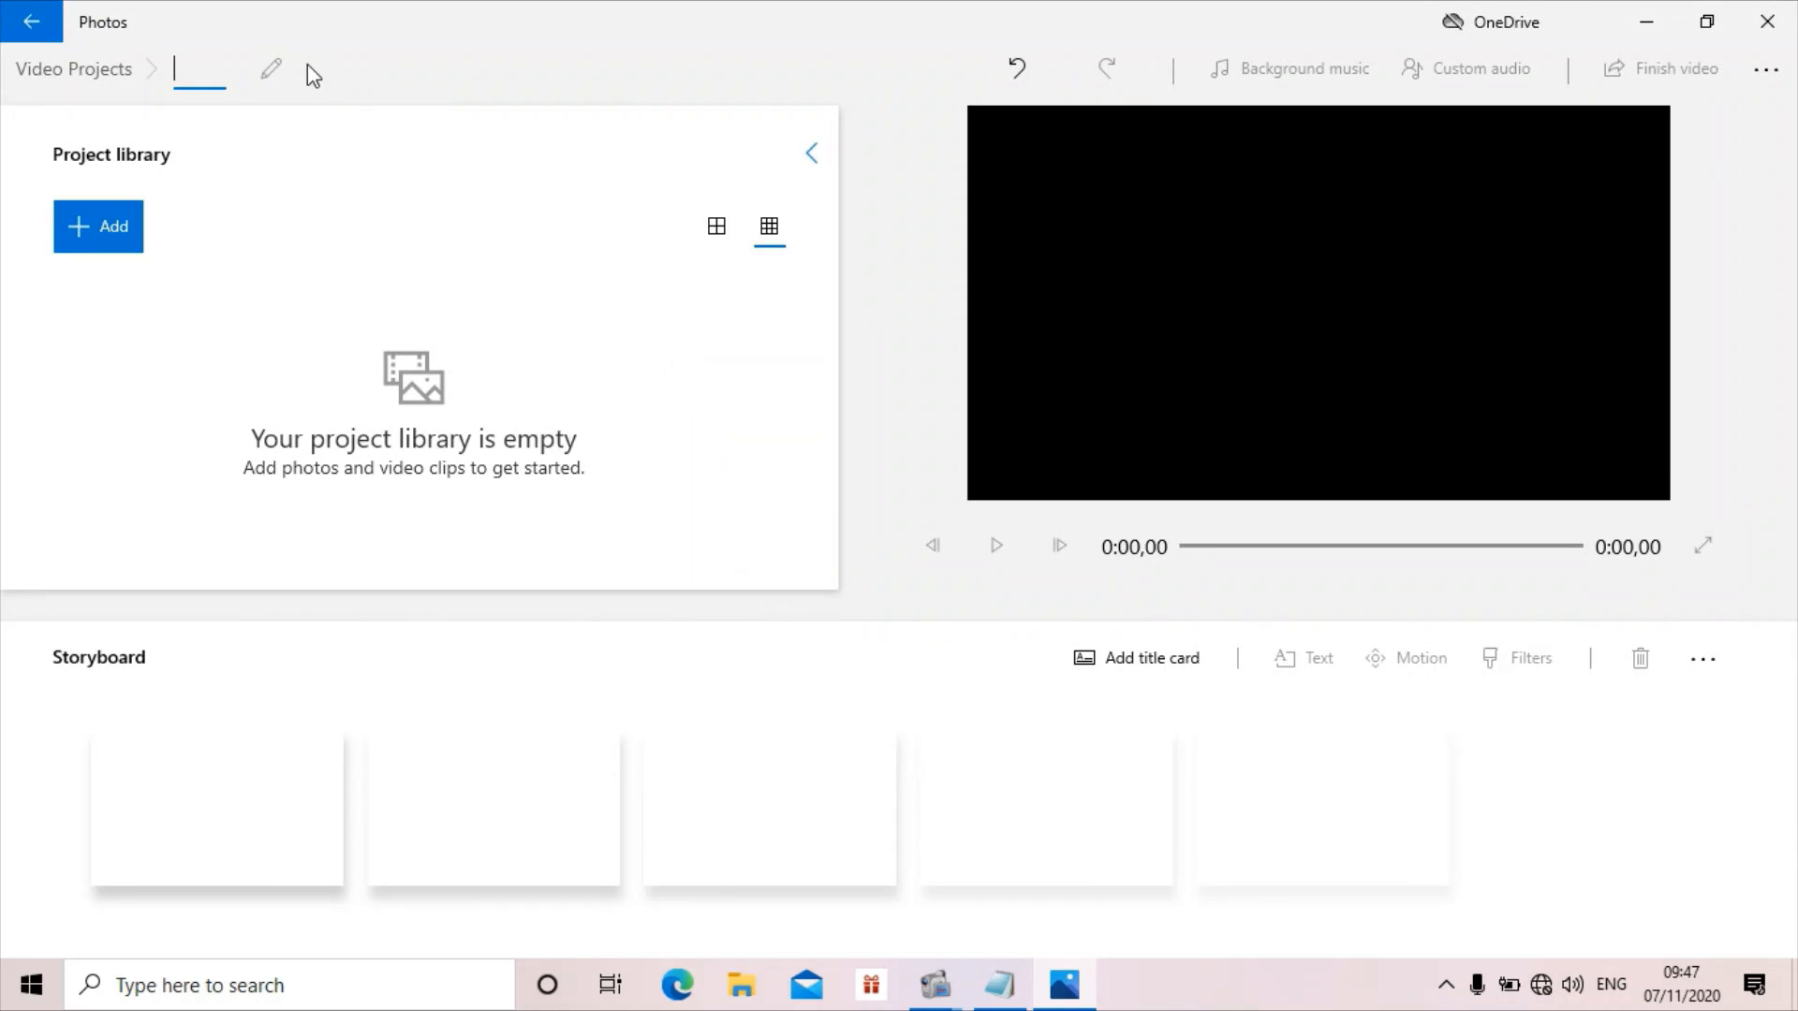
left_click(311, 164)
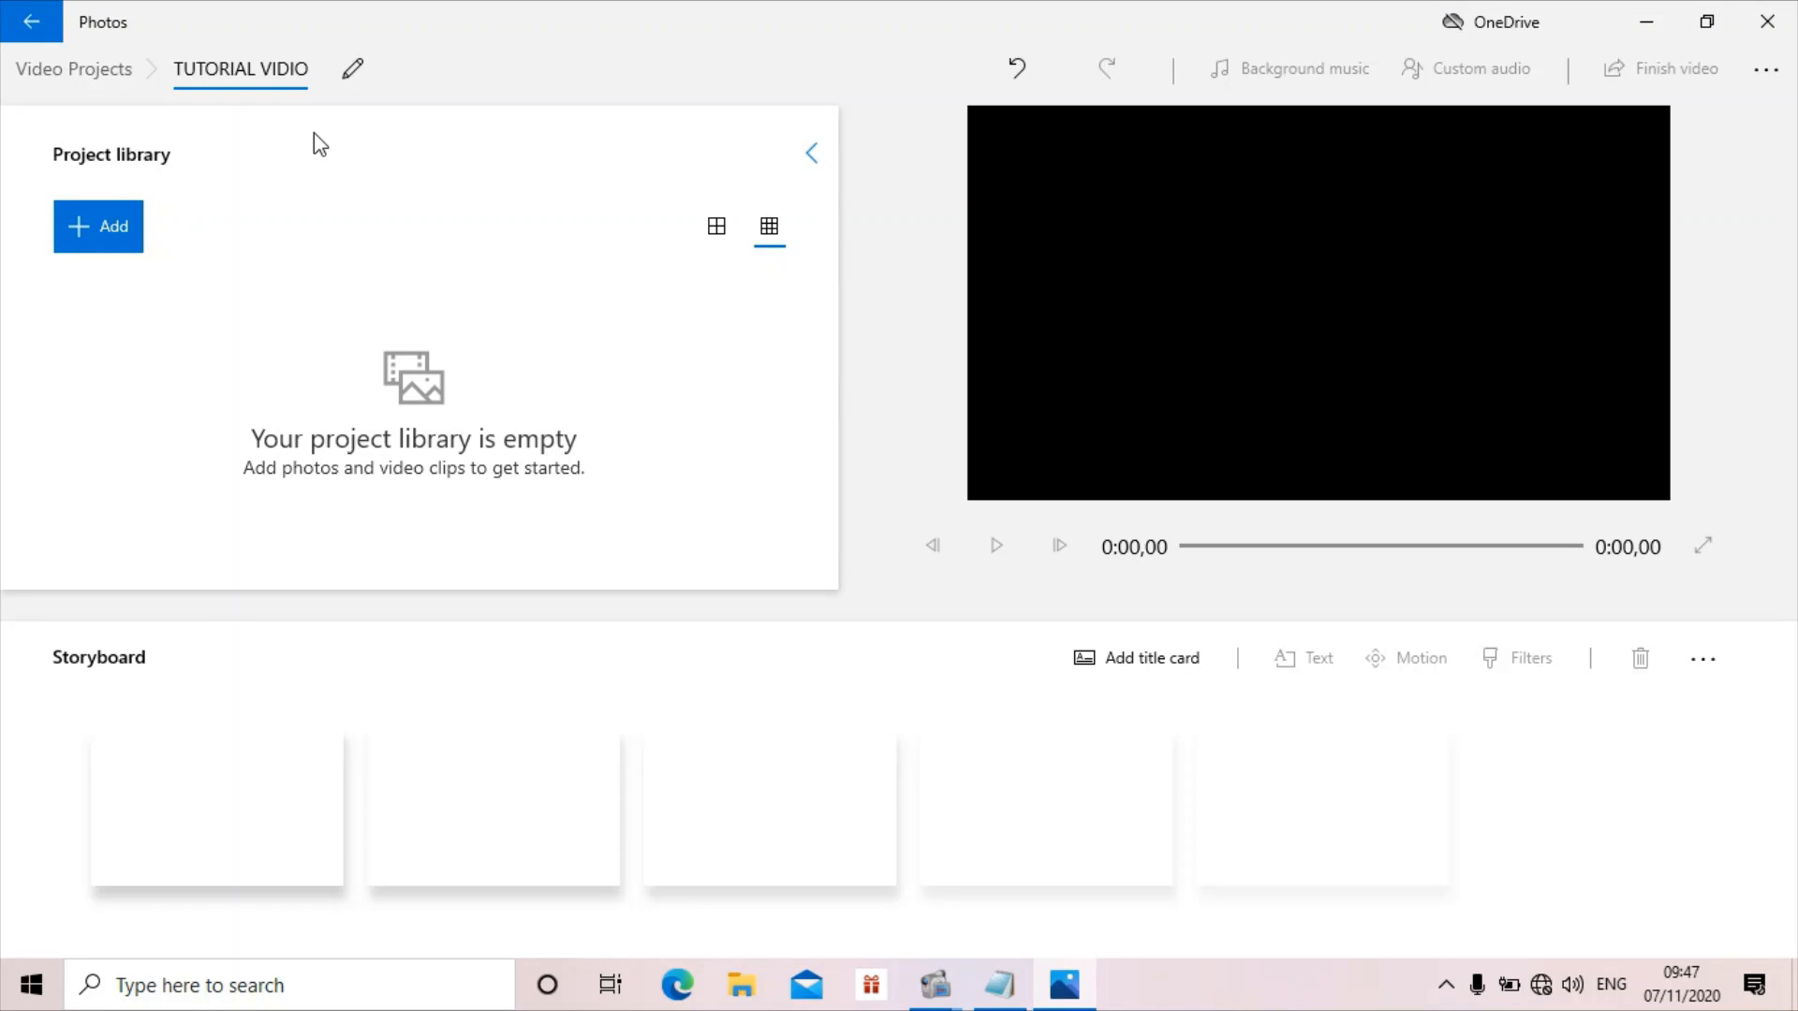
left_click(352, 71)
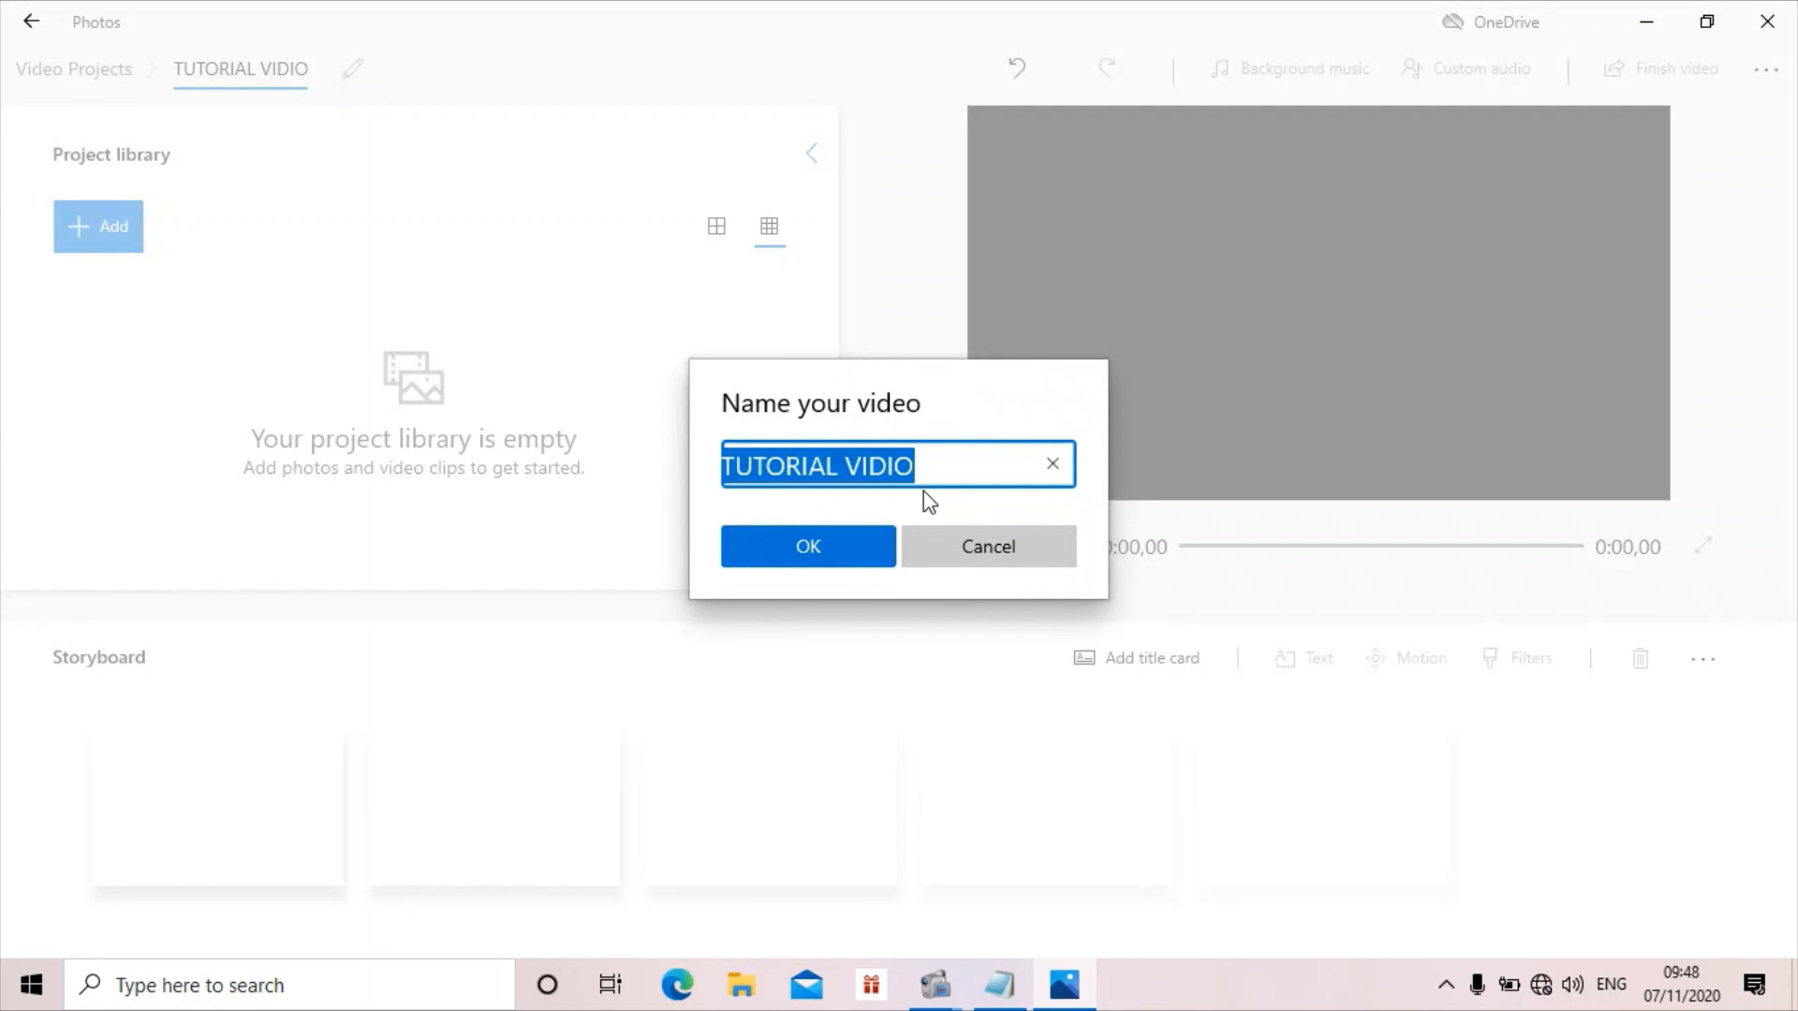
left_click(974, 543)
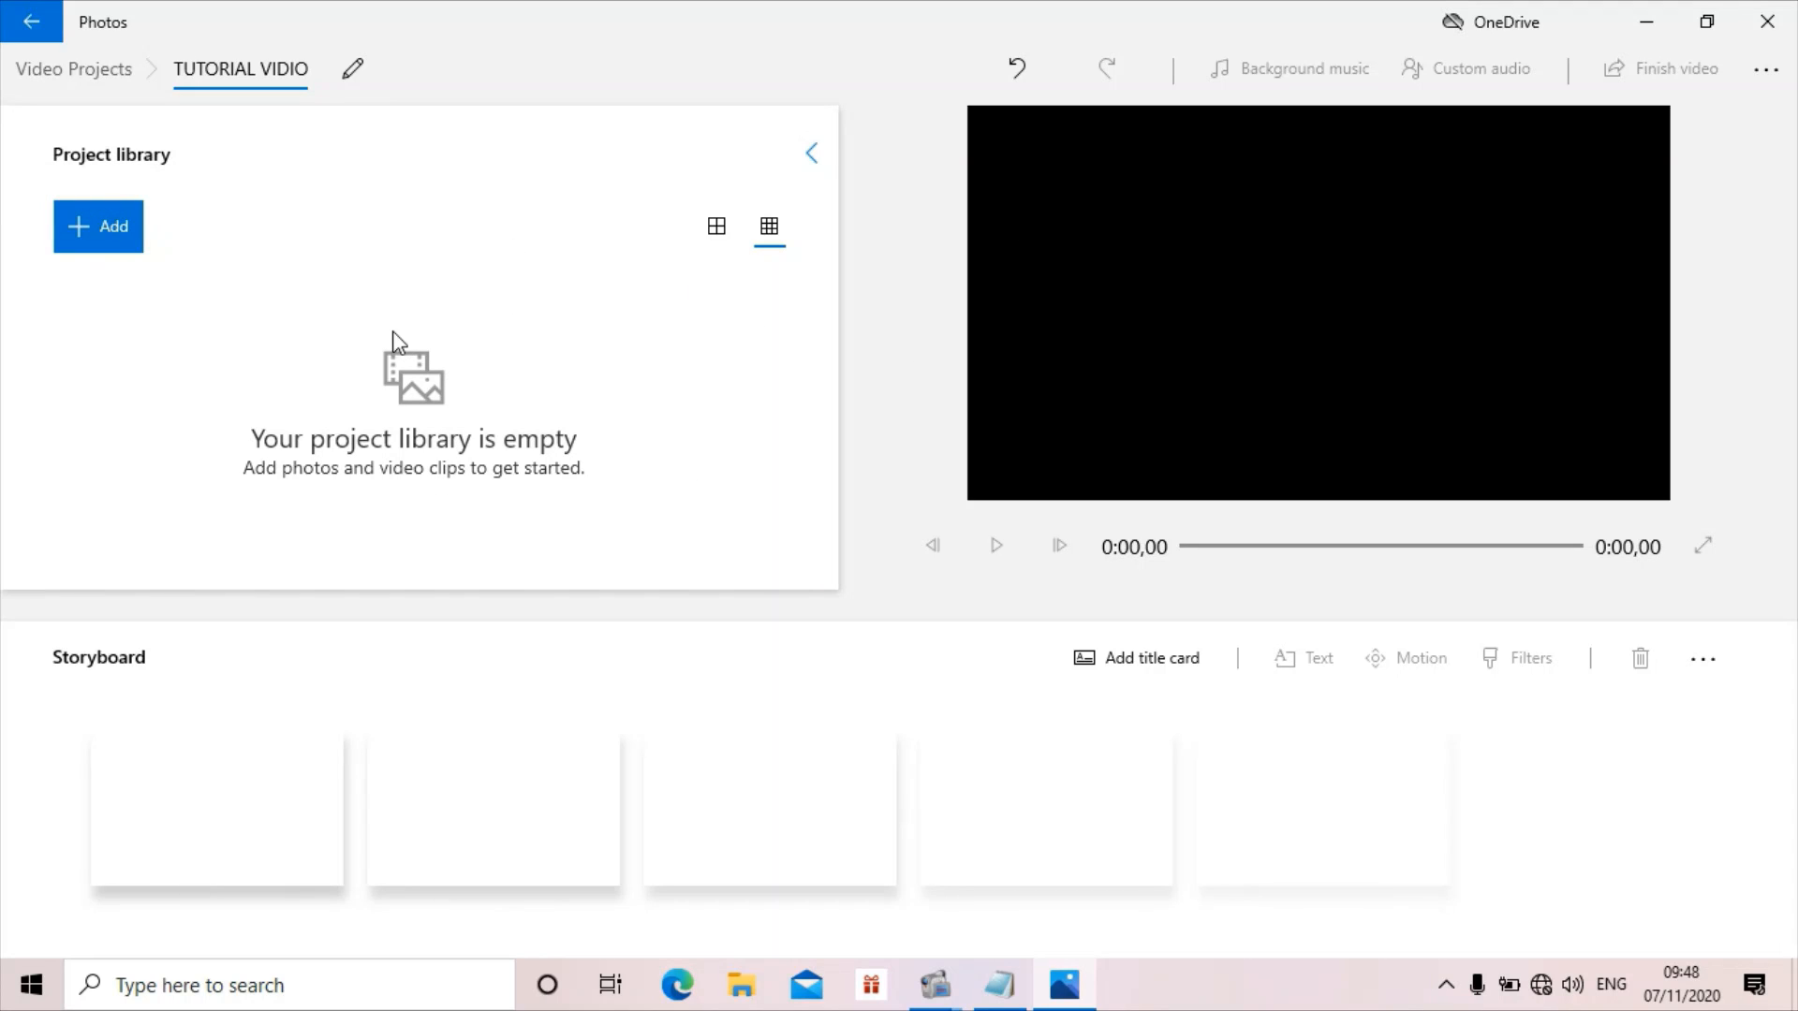
Import the video file ok from the bahan folder on DATA (D:) into the project library
left_click(124, 229)
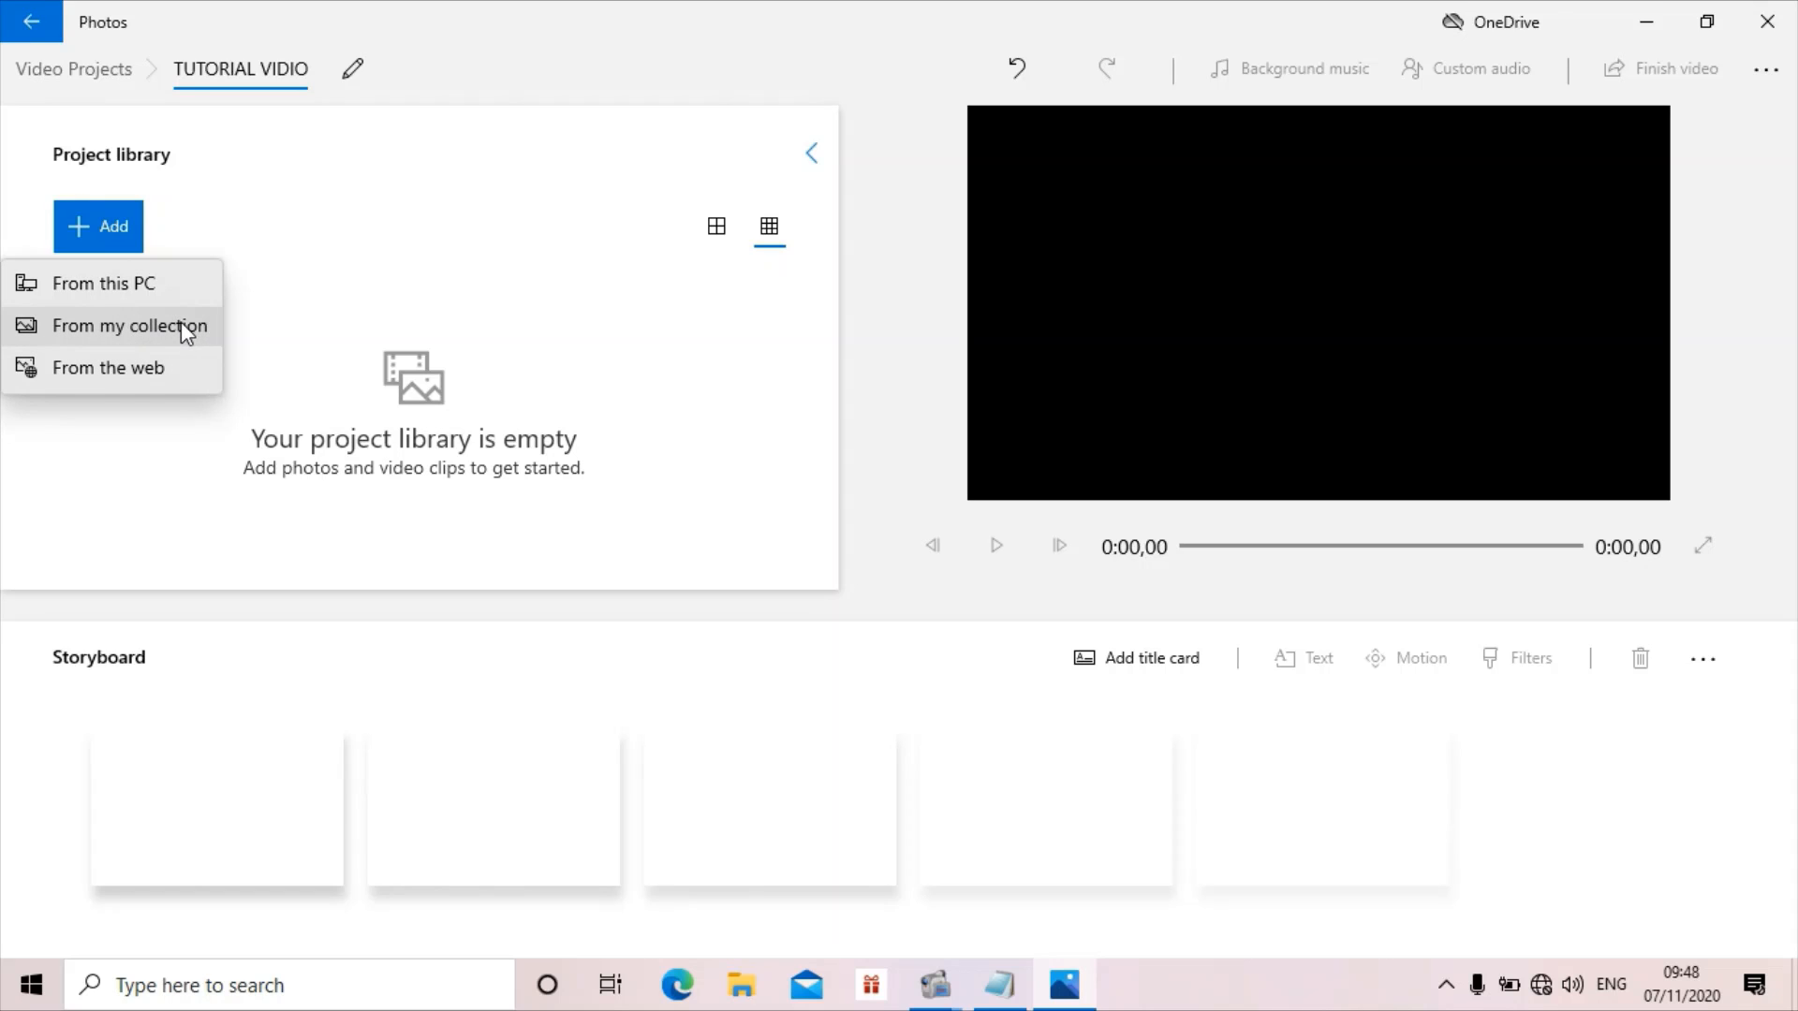
left_click(129, 281)
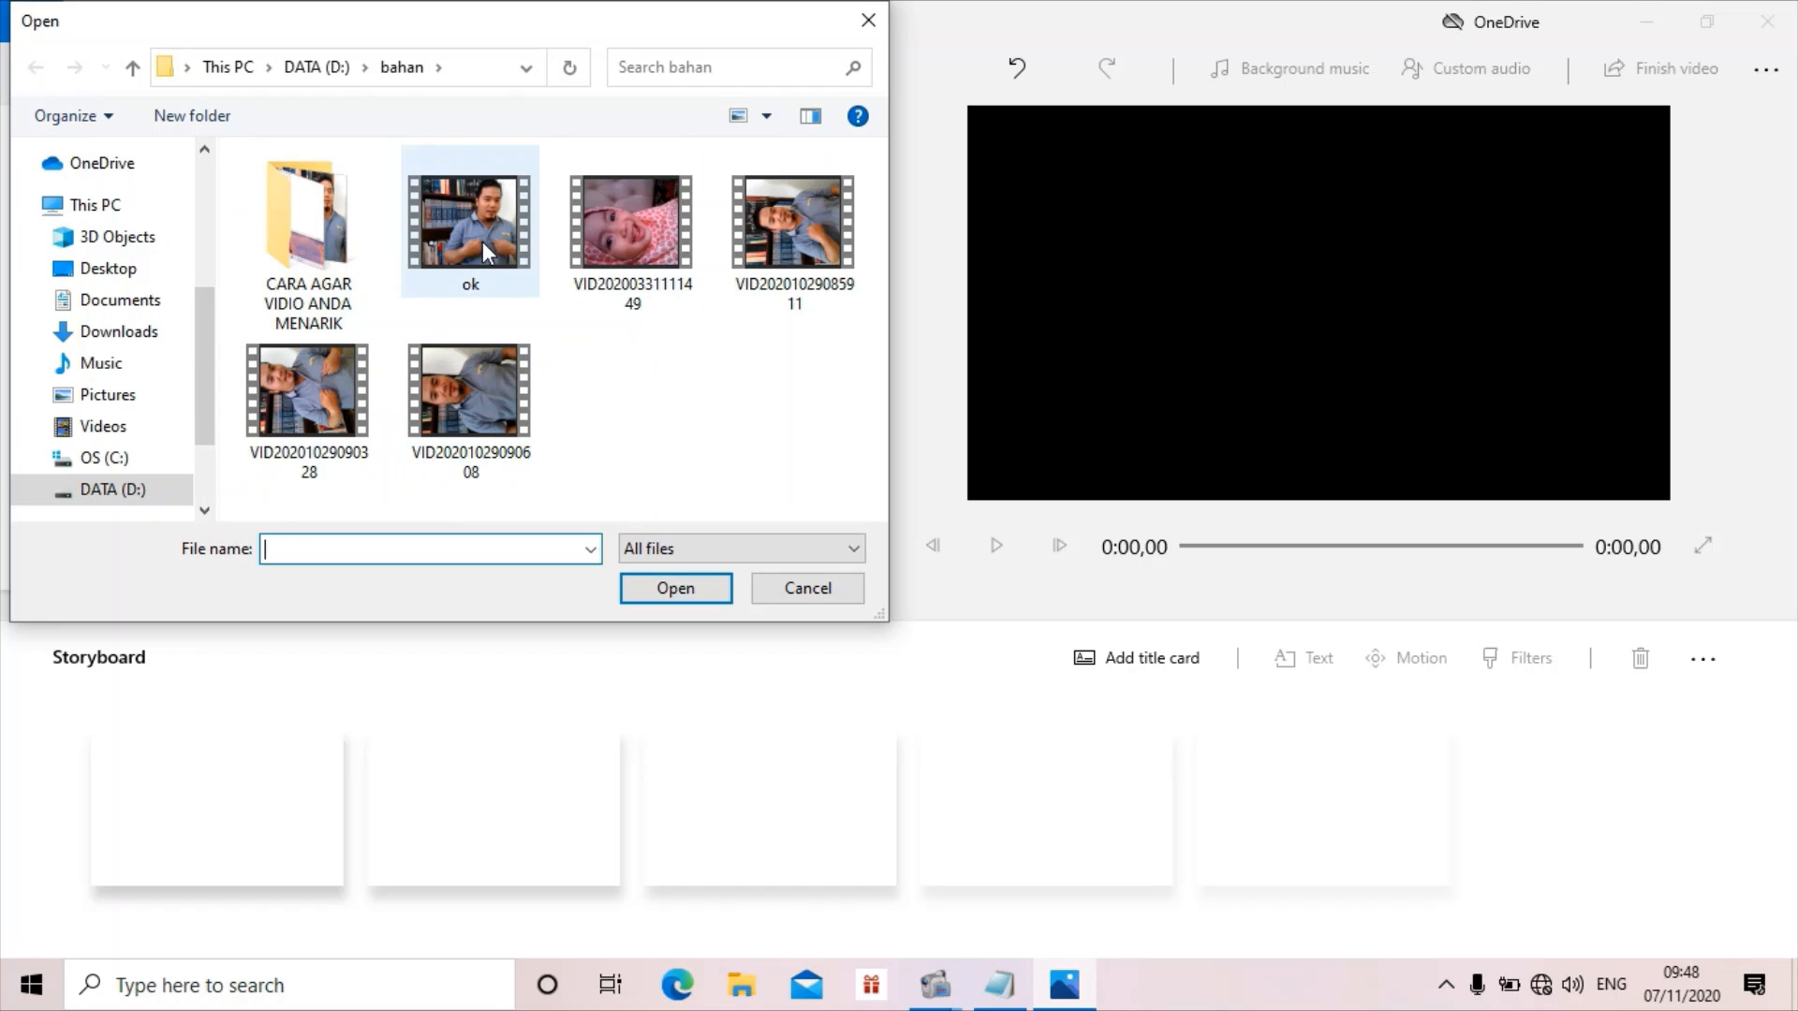
double_click(476, 216)
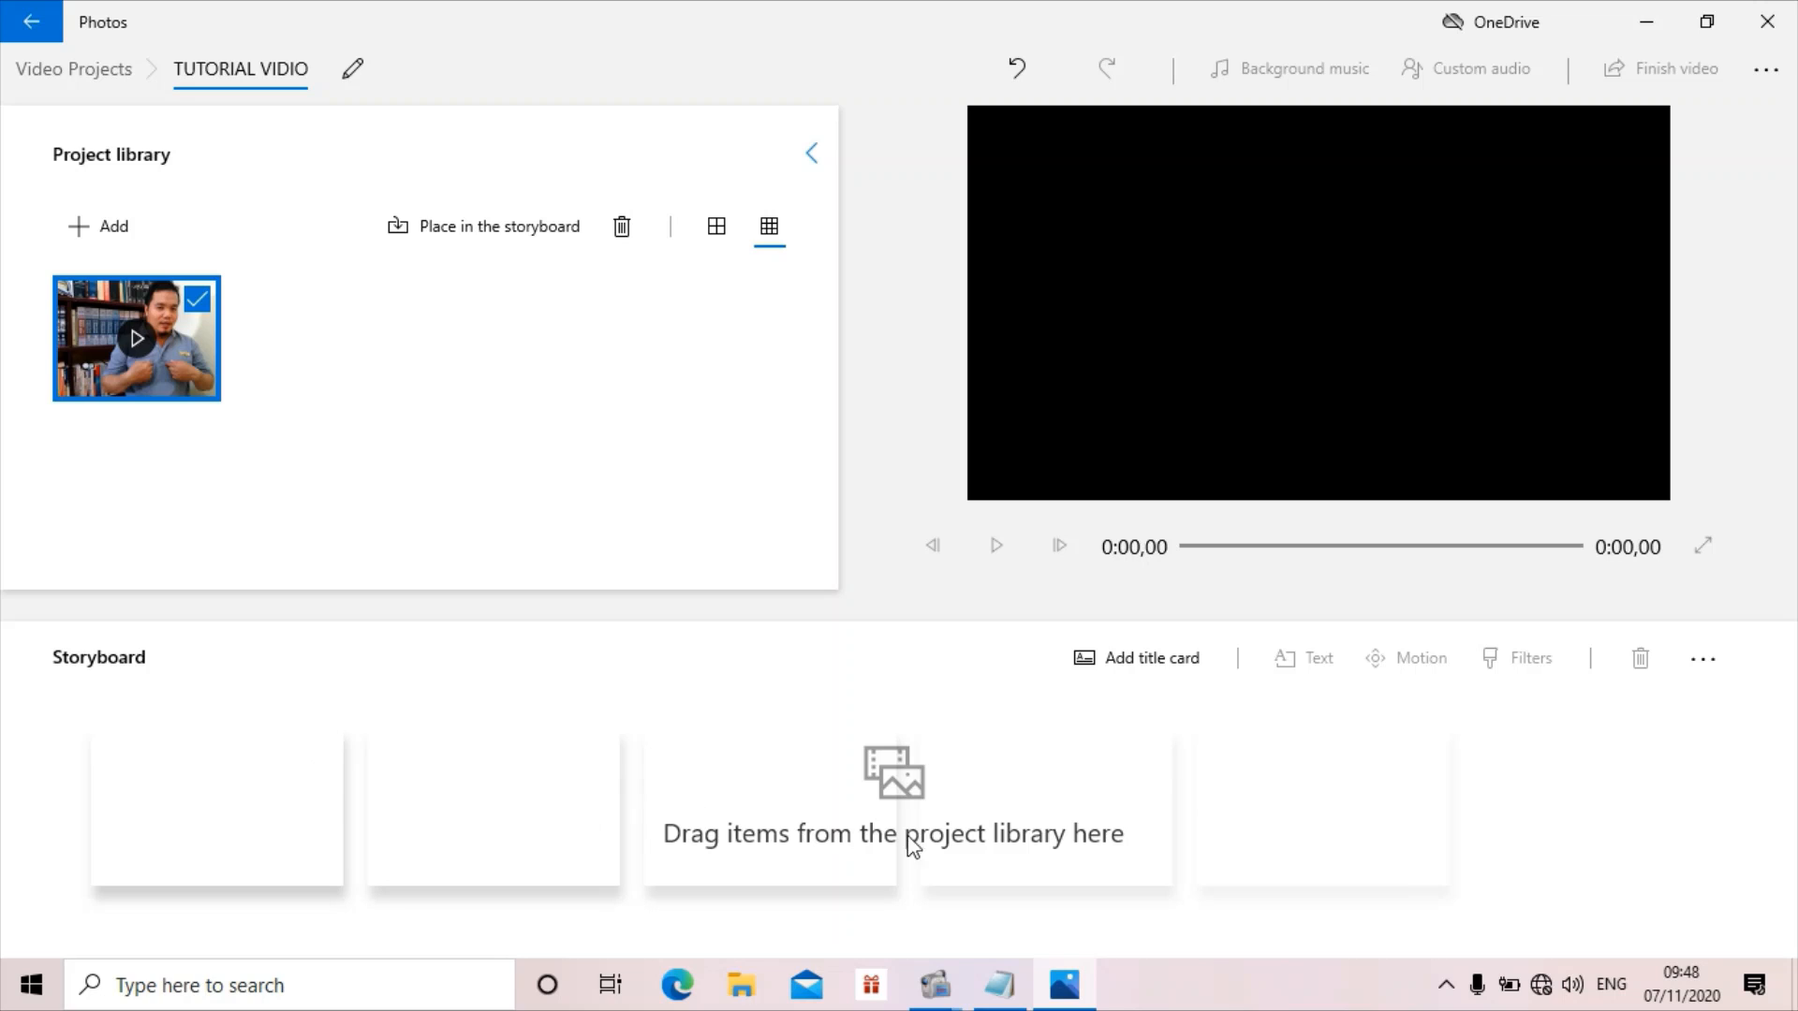
Place the imported clip in the storyboard and play its first 7 seconds or so in the preview
left_click(468, 242)
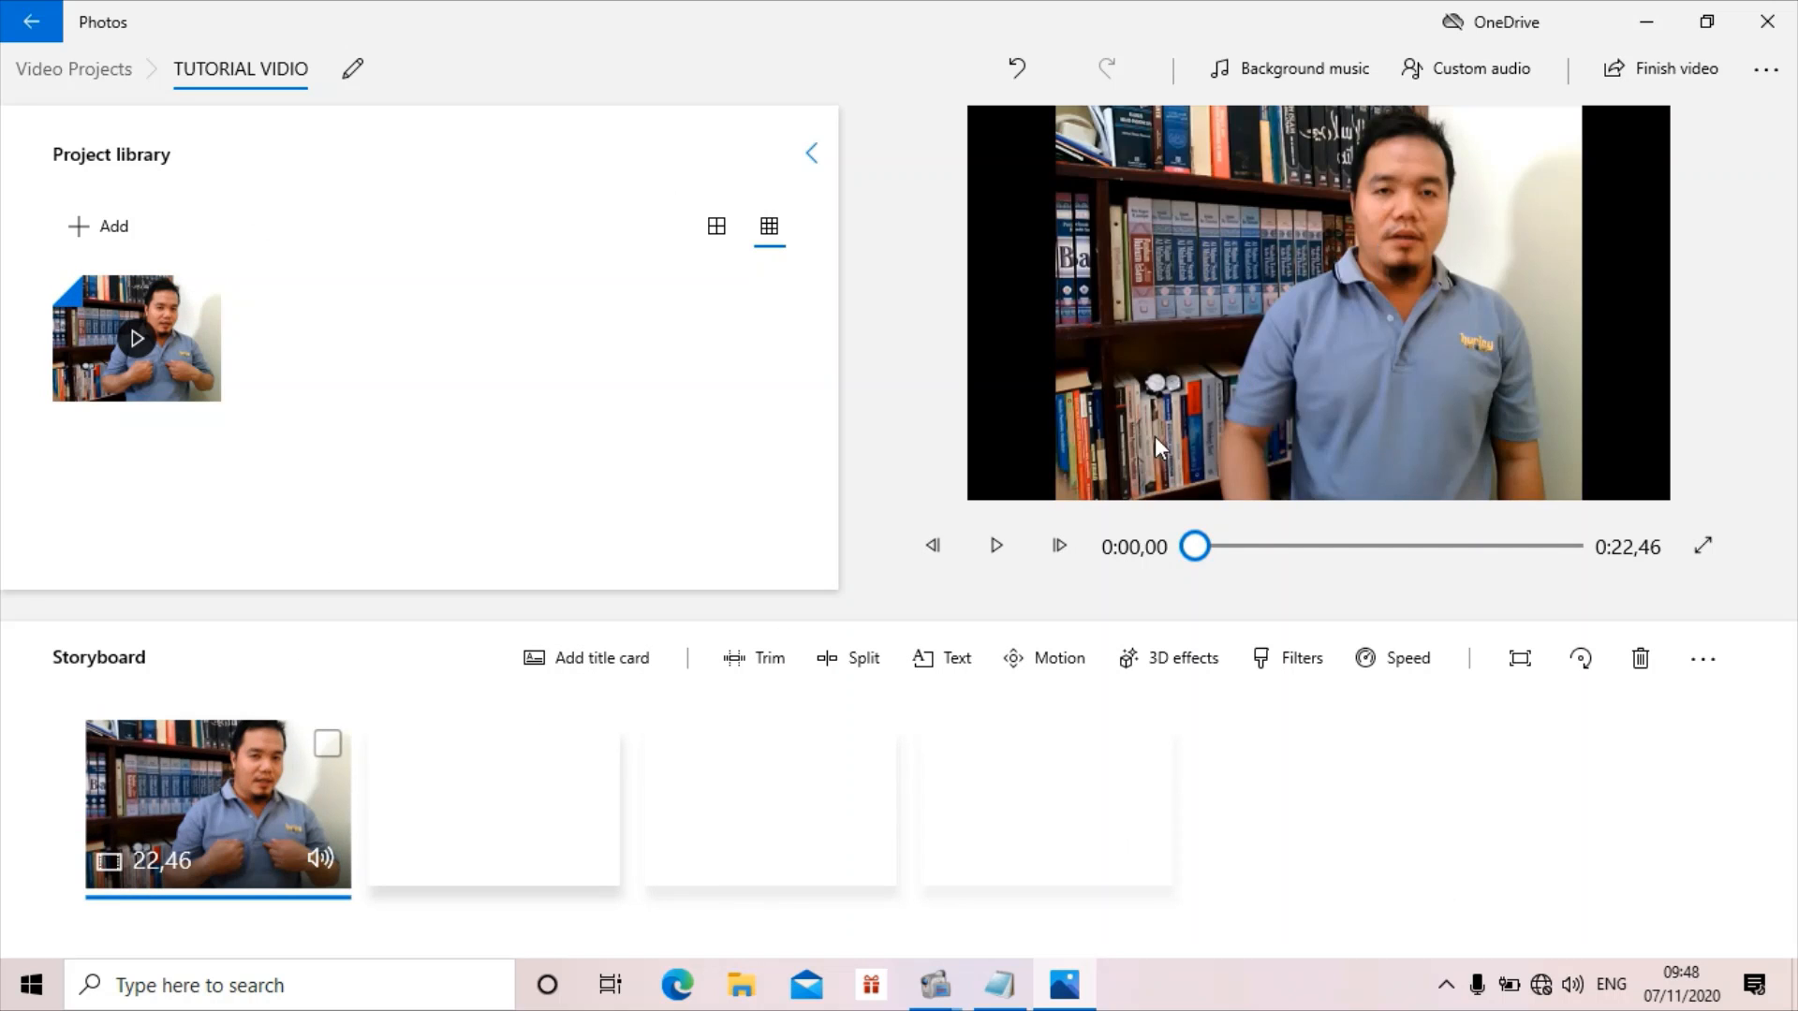
left_click(988, 550)
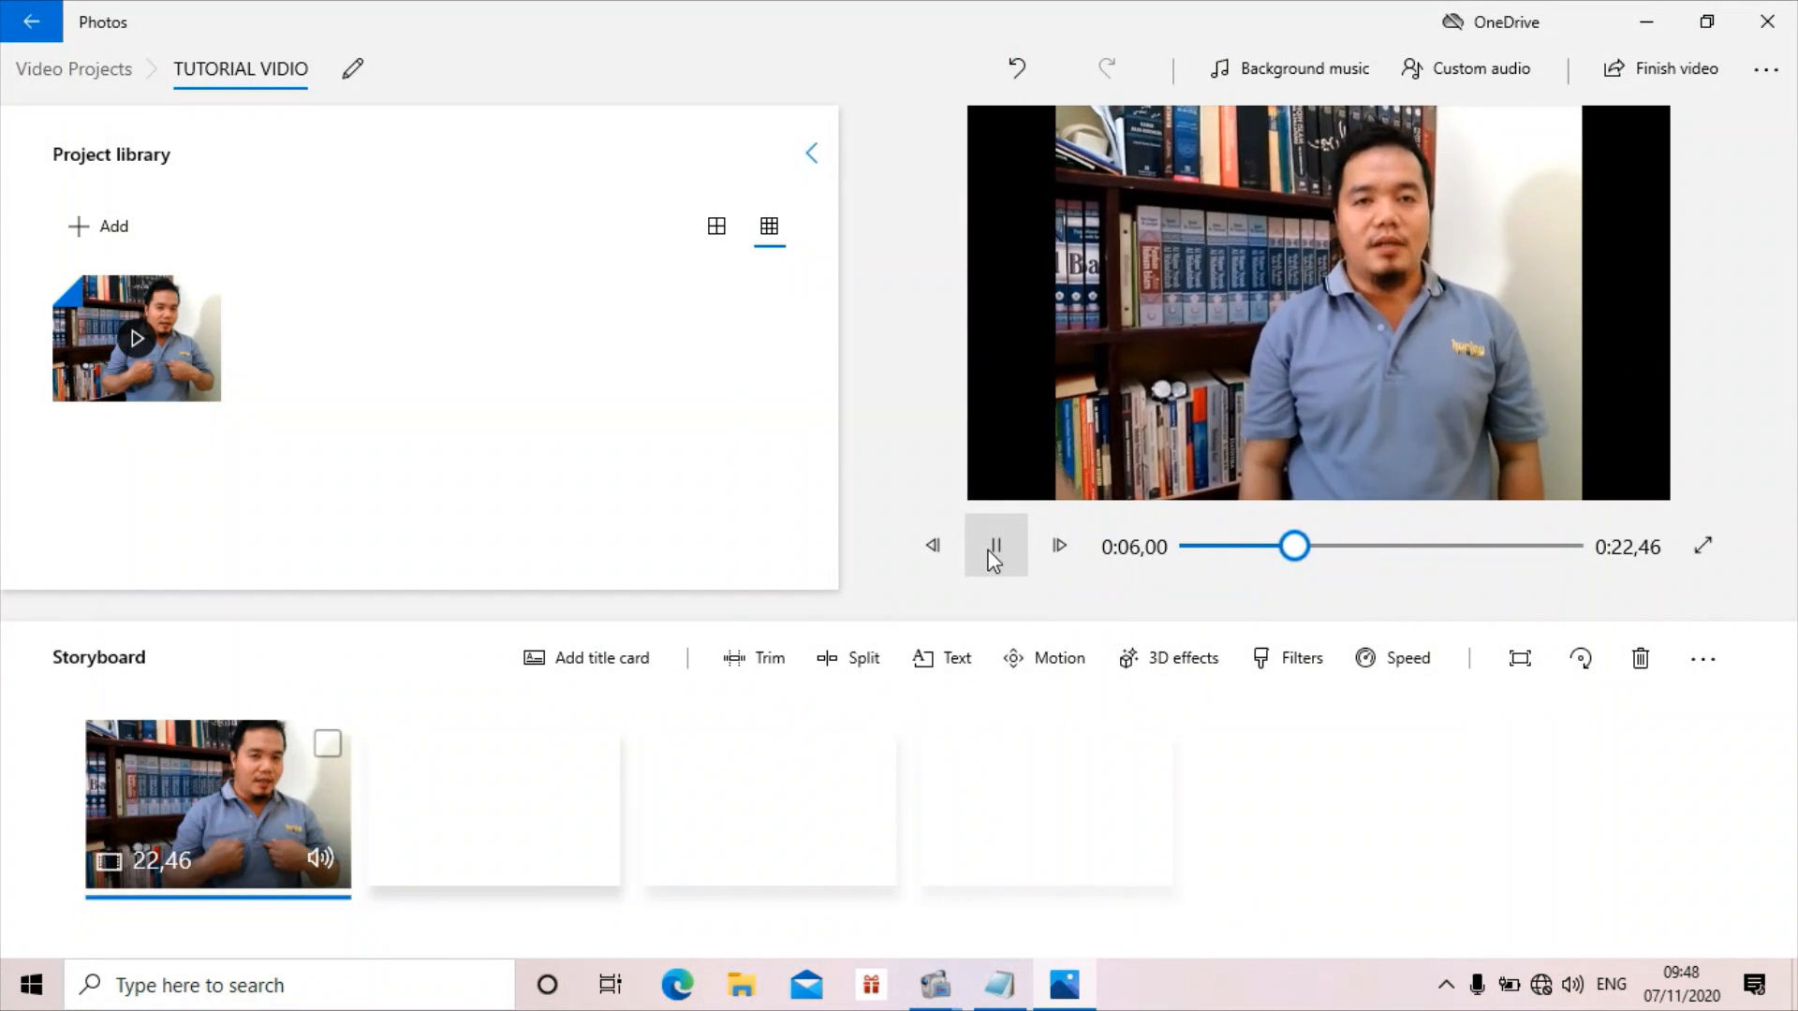
left_click(993, 552)
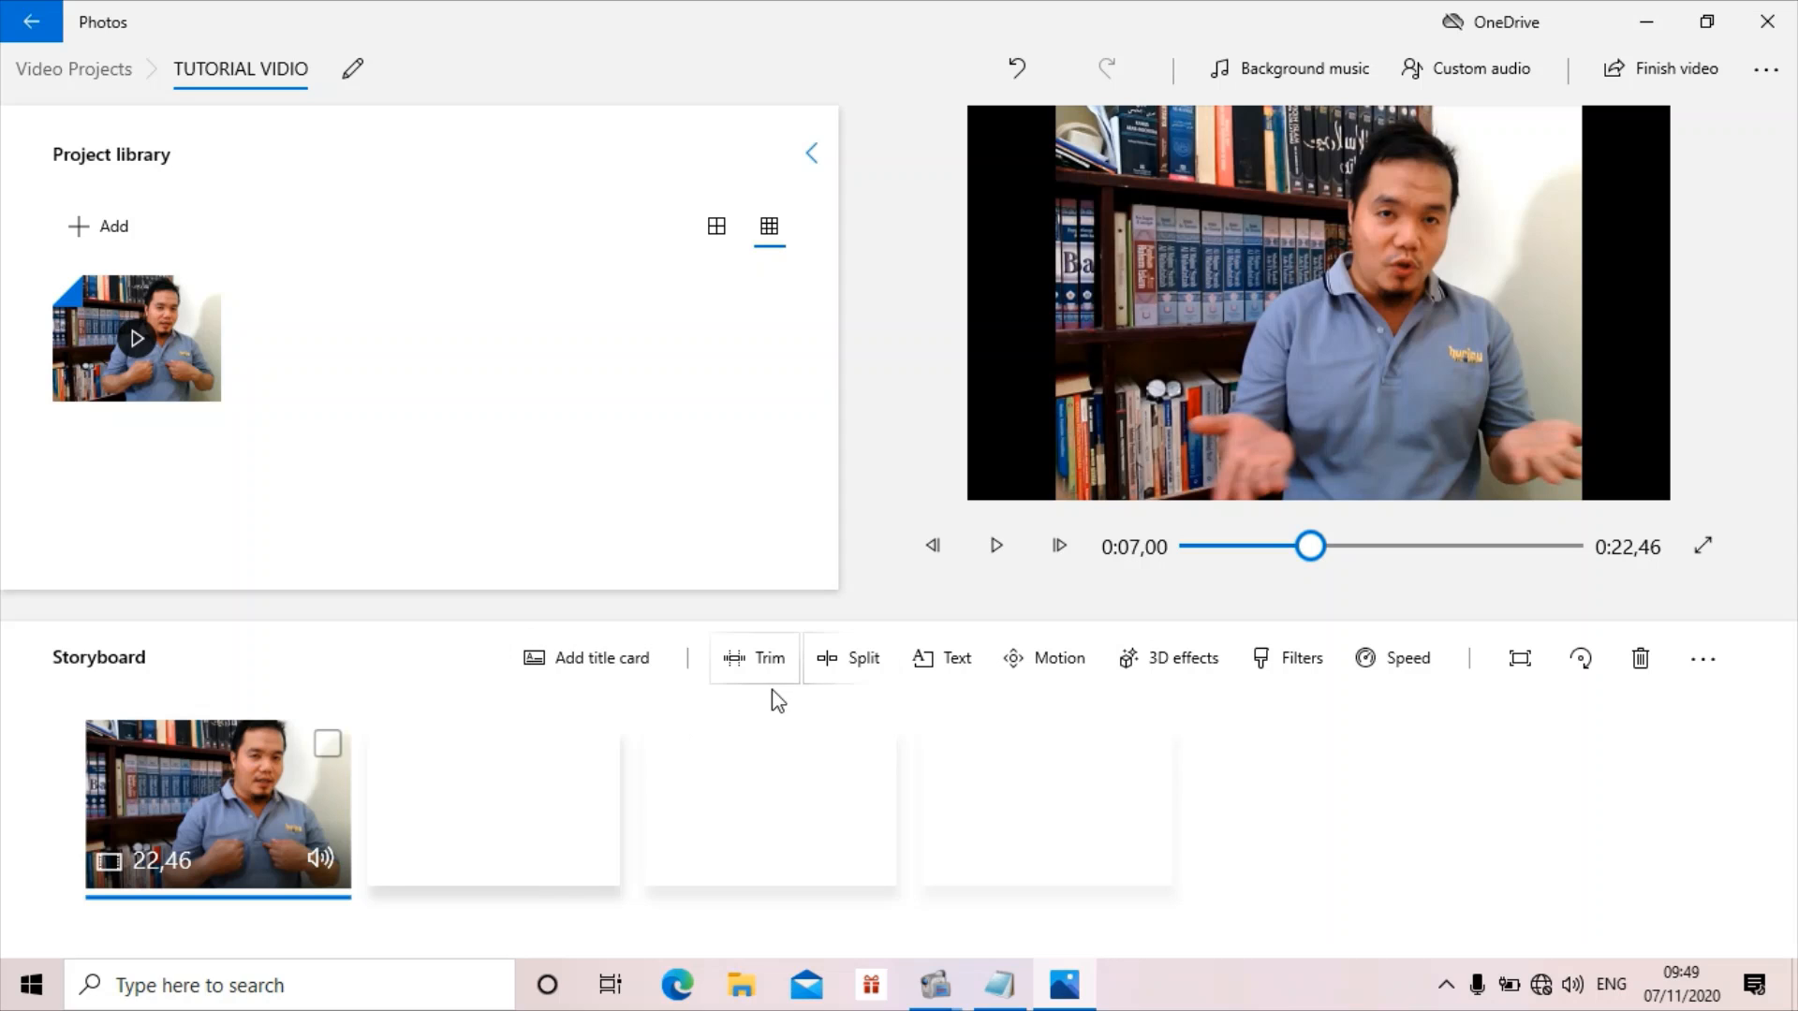
Add a title card before the clip in the storyboard and change its background to amber yellow
left_click(597, 658)
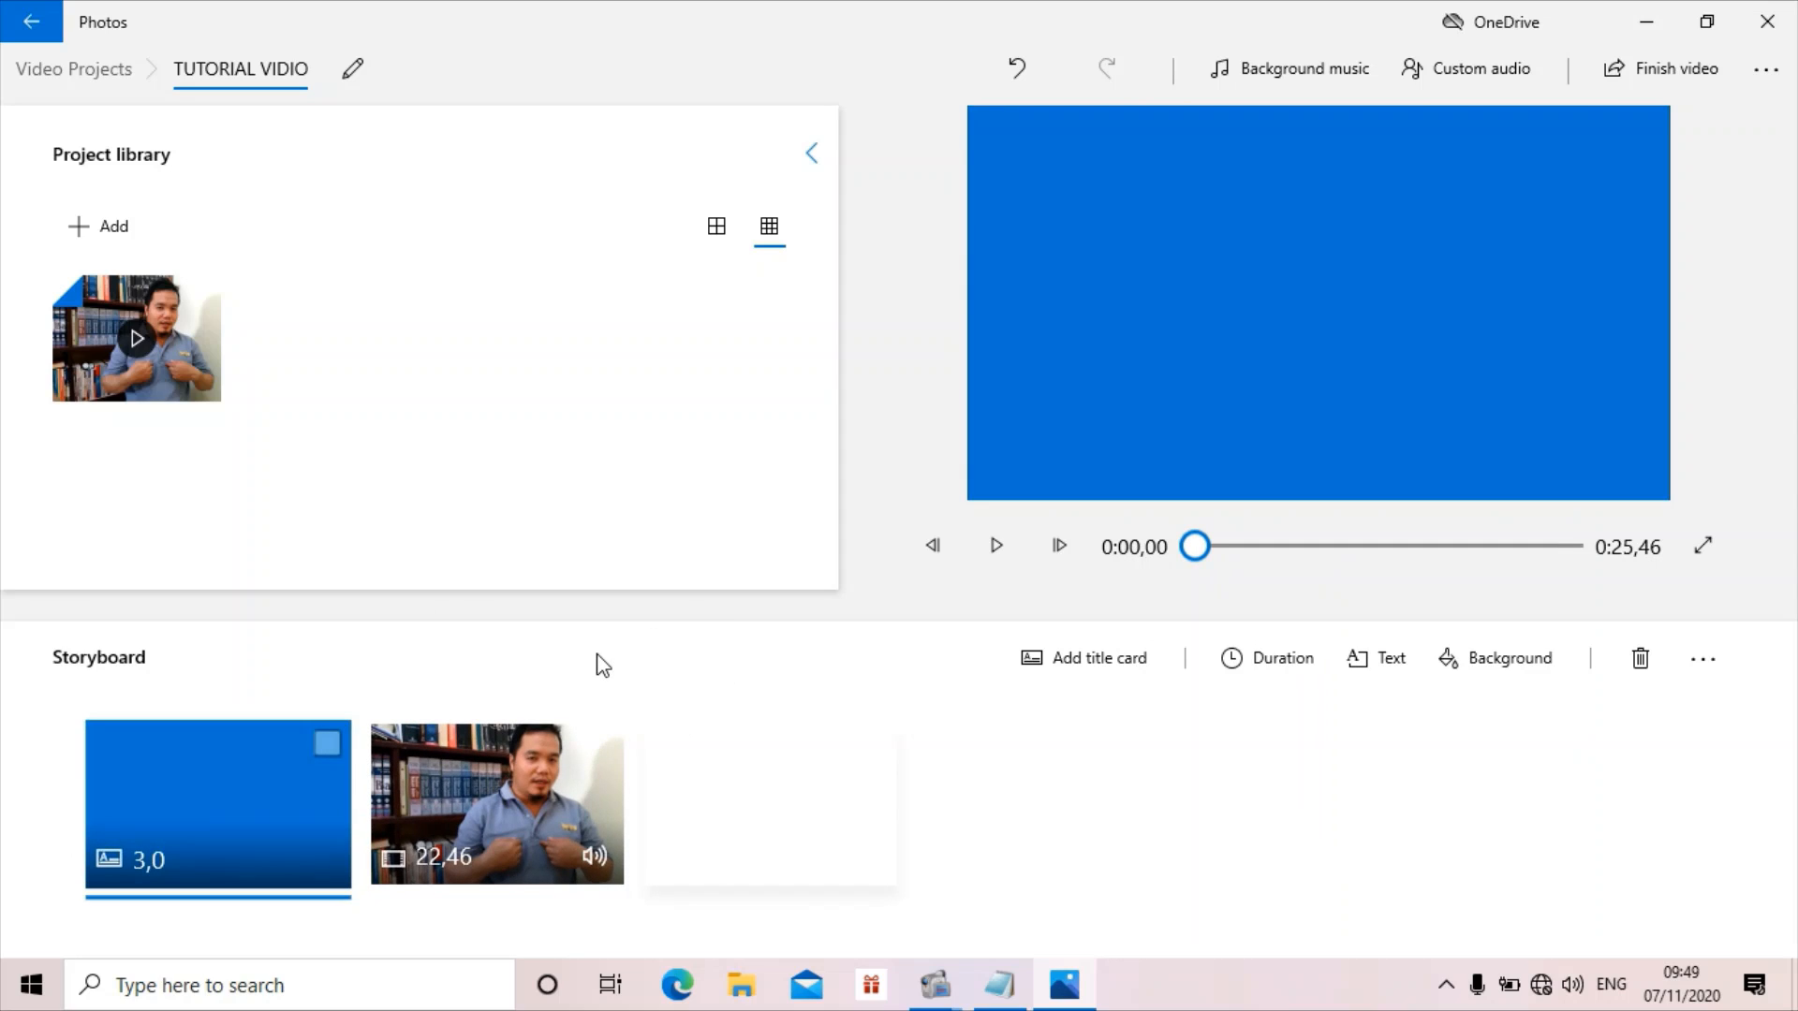
right_click(217, 787)
left_click(182, 772)
right_click(221, 766)
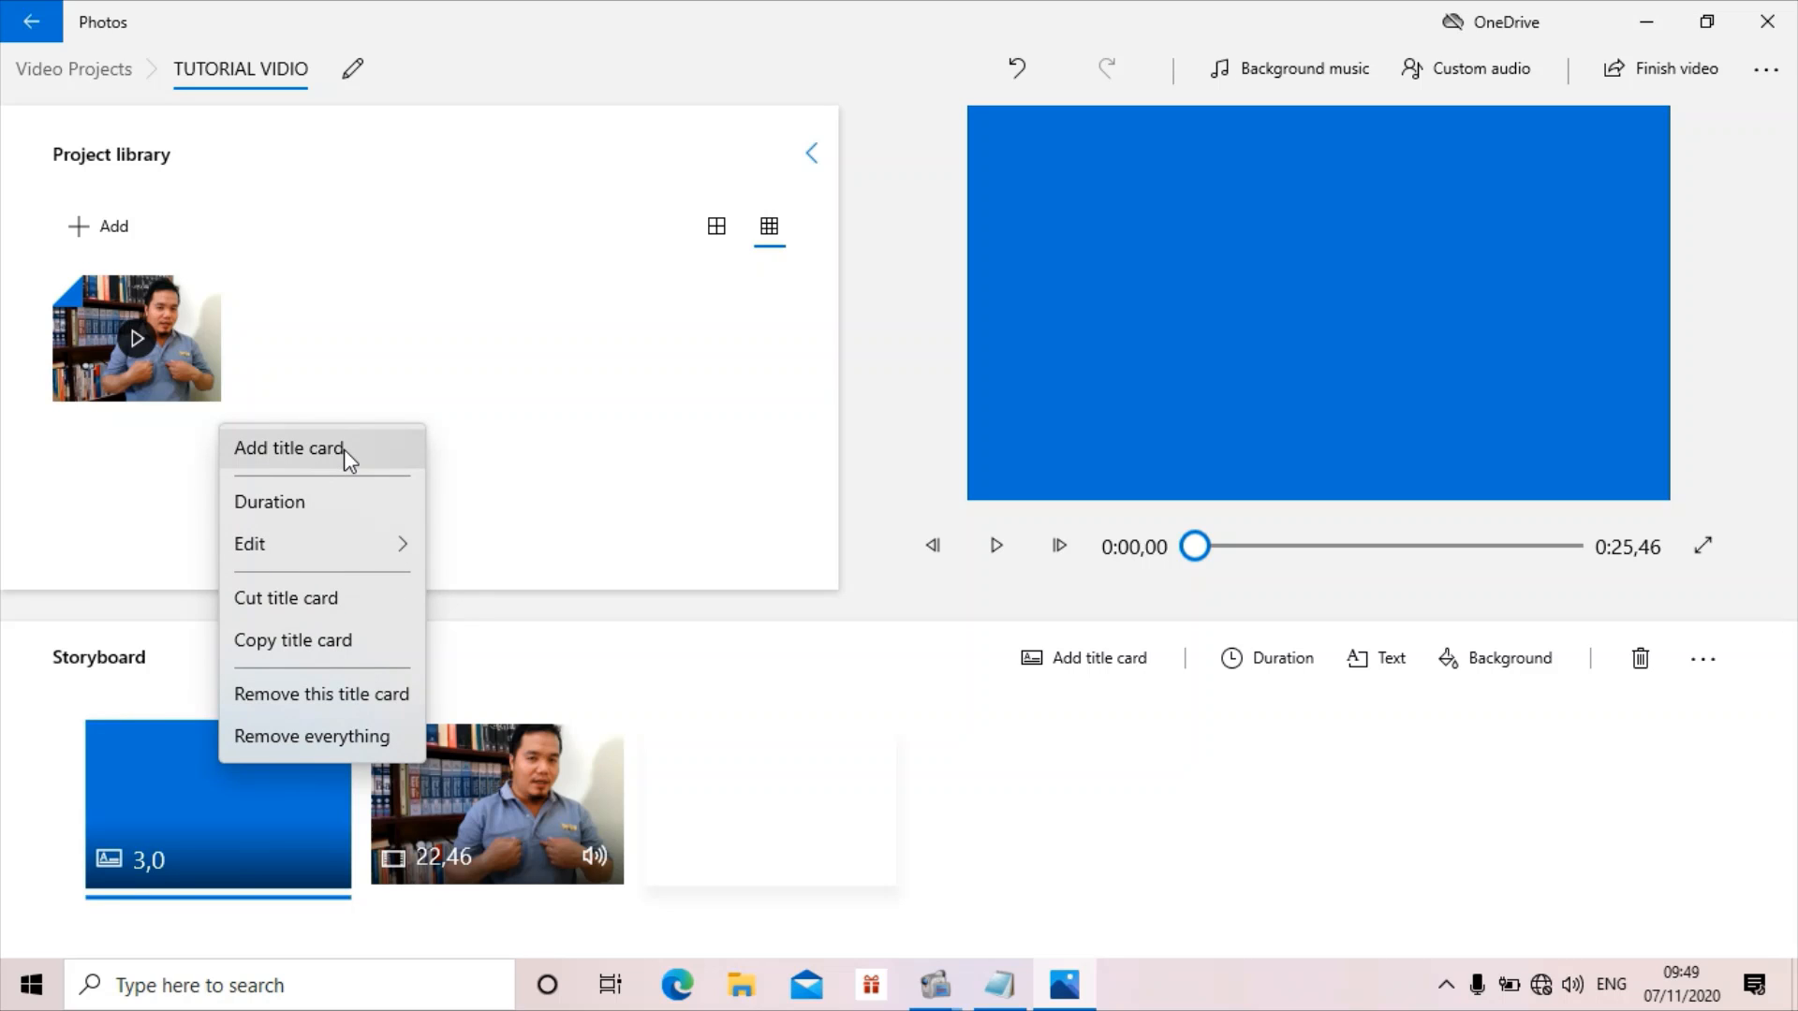
mouse_move(321, 549)
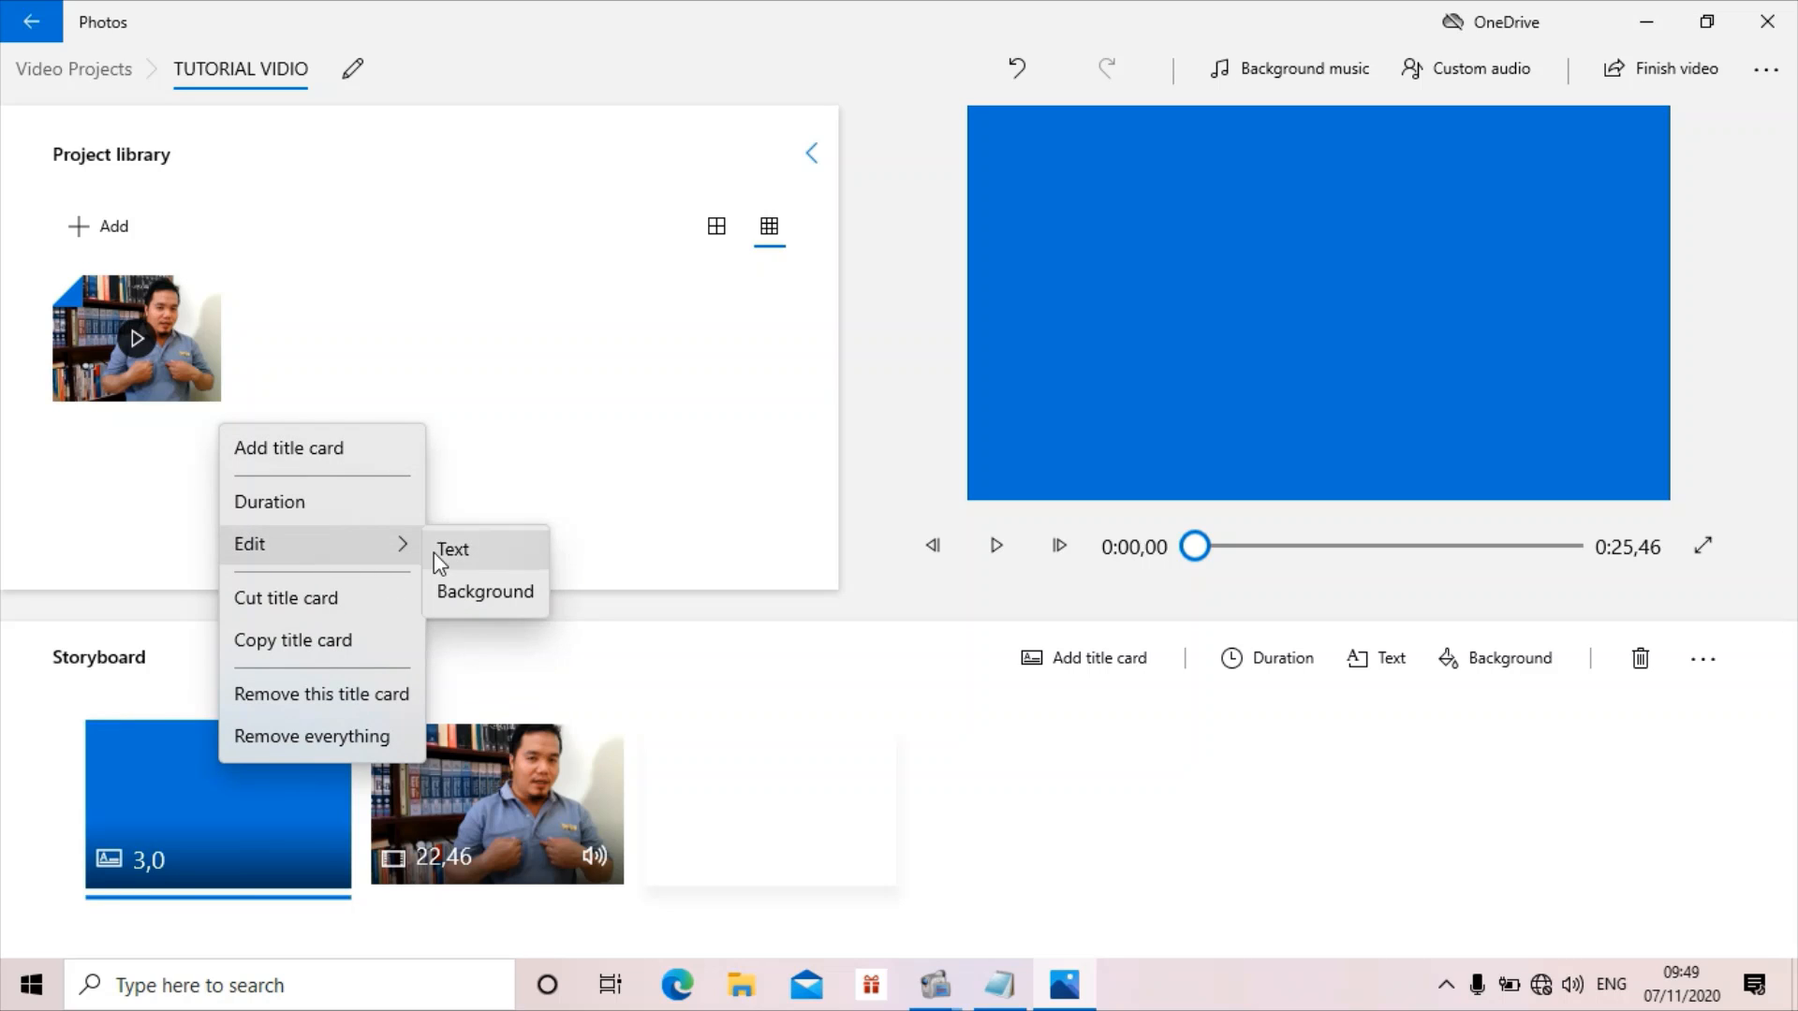
left_click(488, 590)
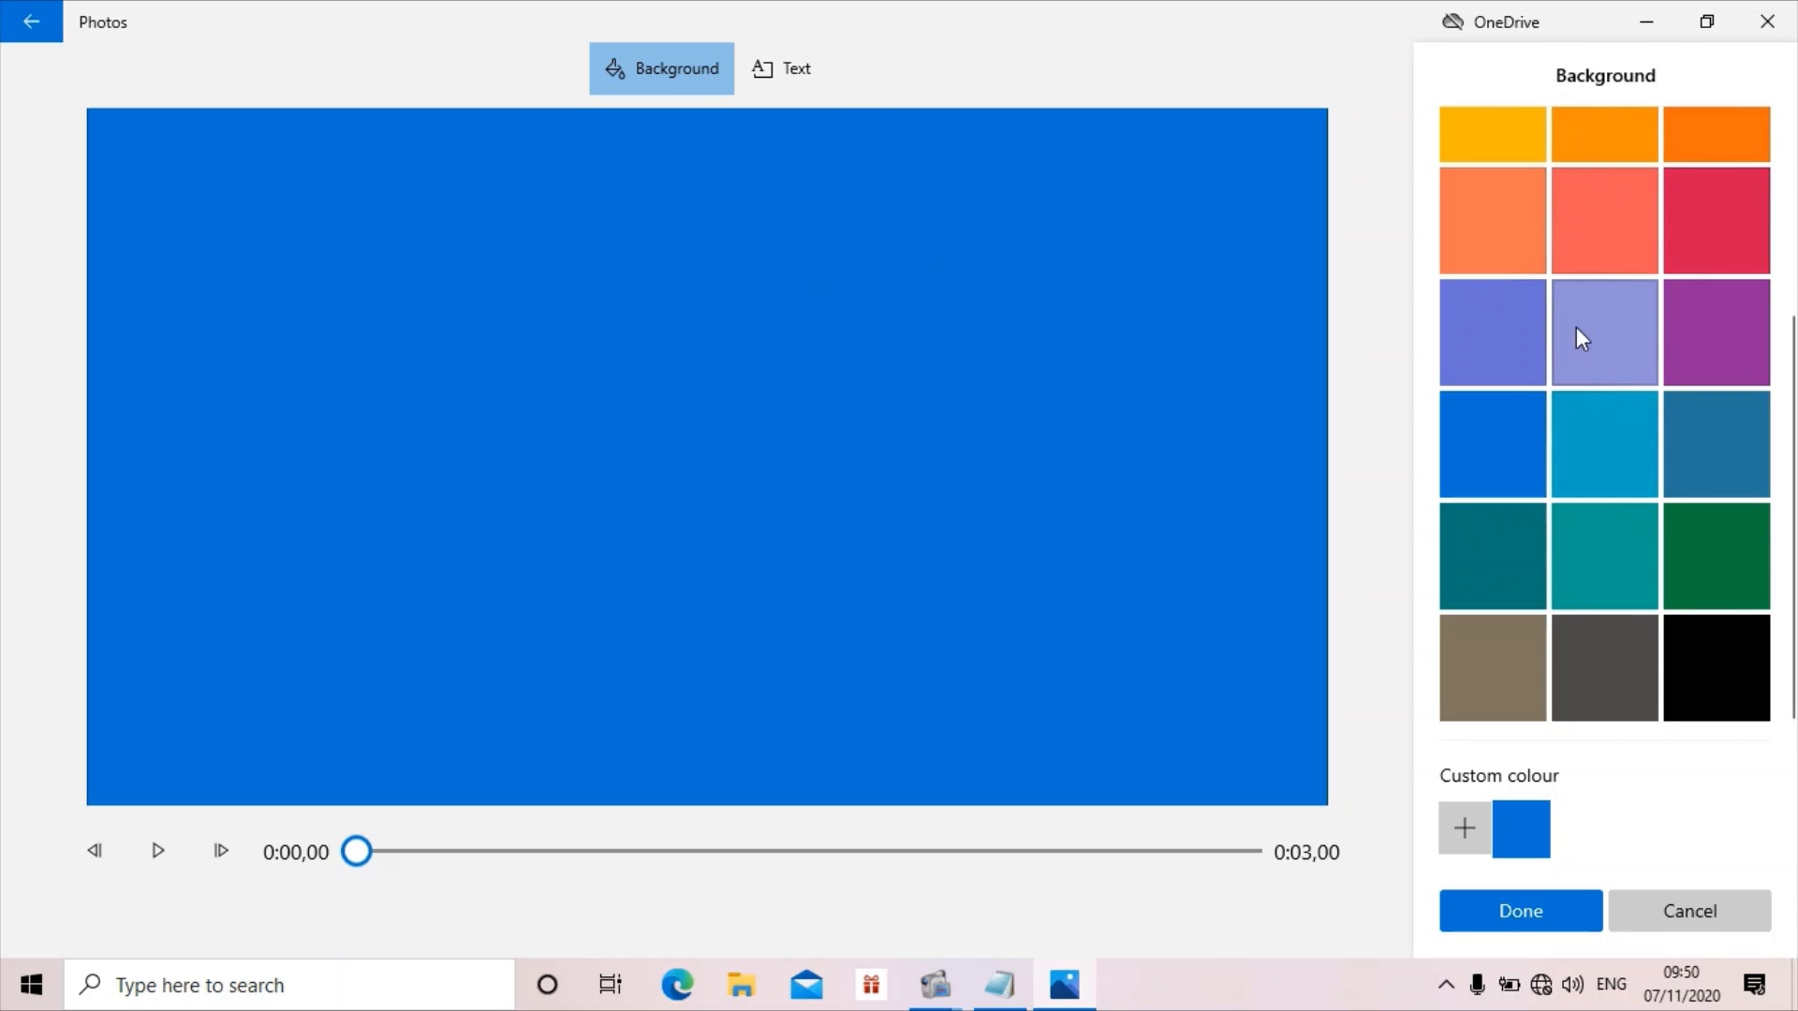
left_click(1492, 136)
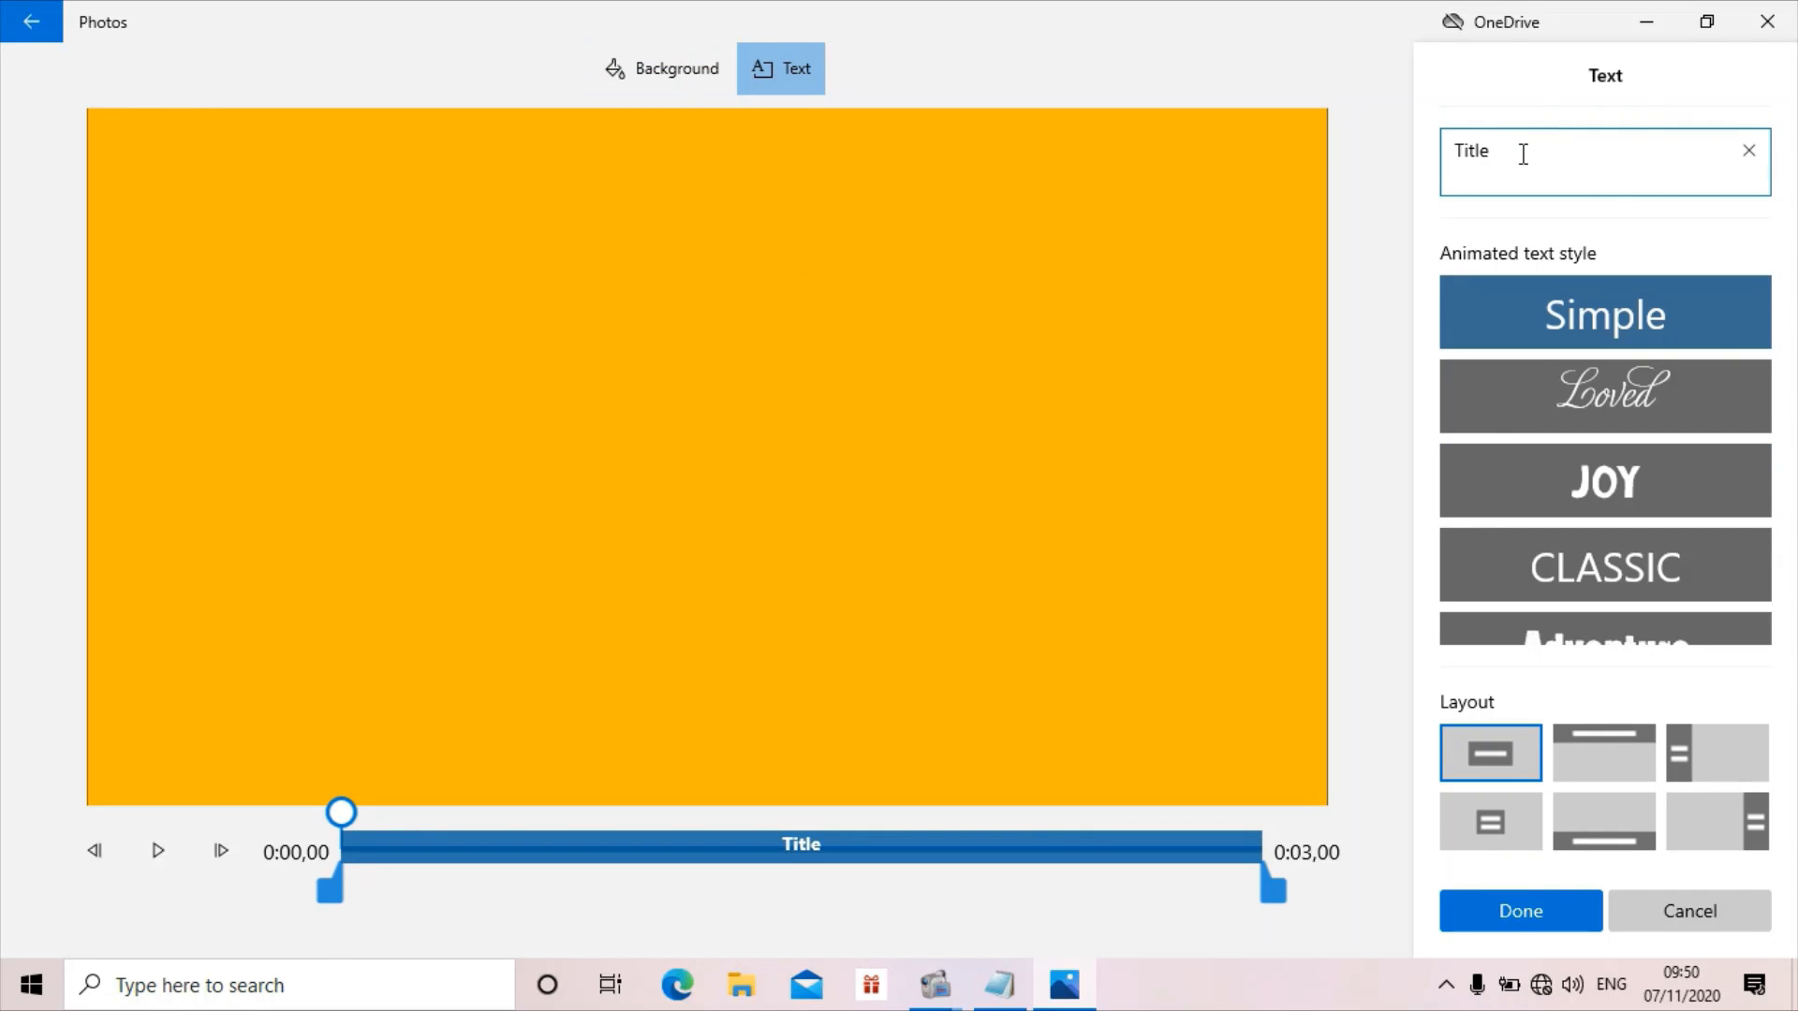
Replace the title card's default text with EDITOR VIDIO
left_click(1524, 155)
key("BackSpace")
key("BackSpace")
key("BackSpace")
key("BackSpace")
key("BackSpace")
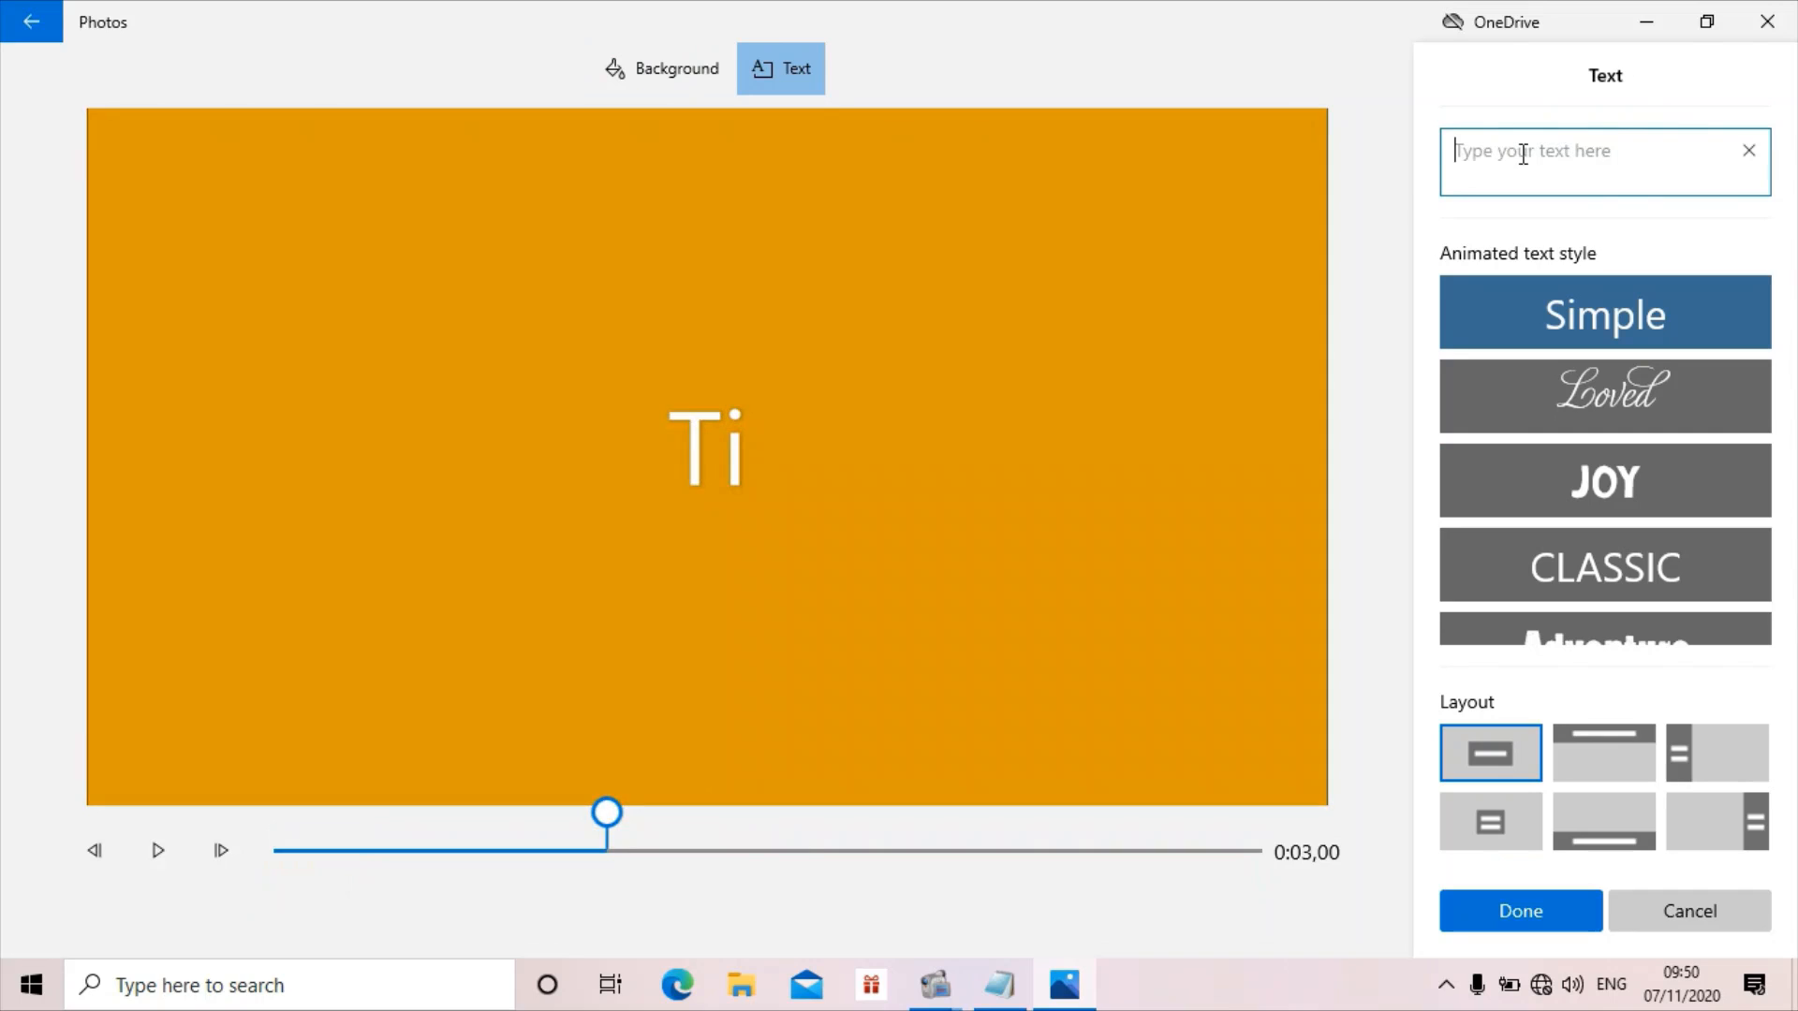
type("EDITOR")
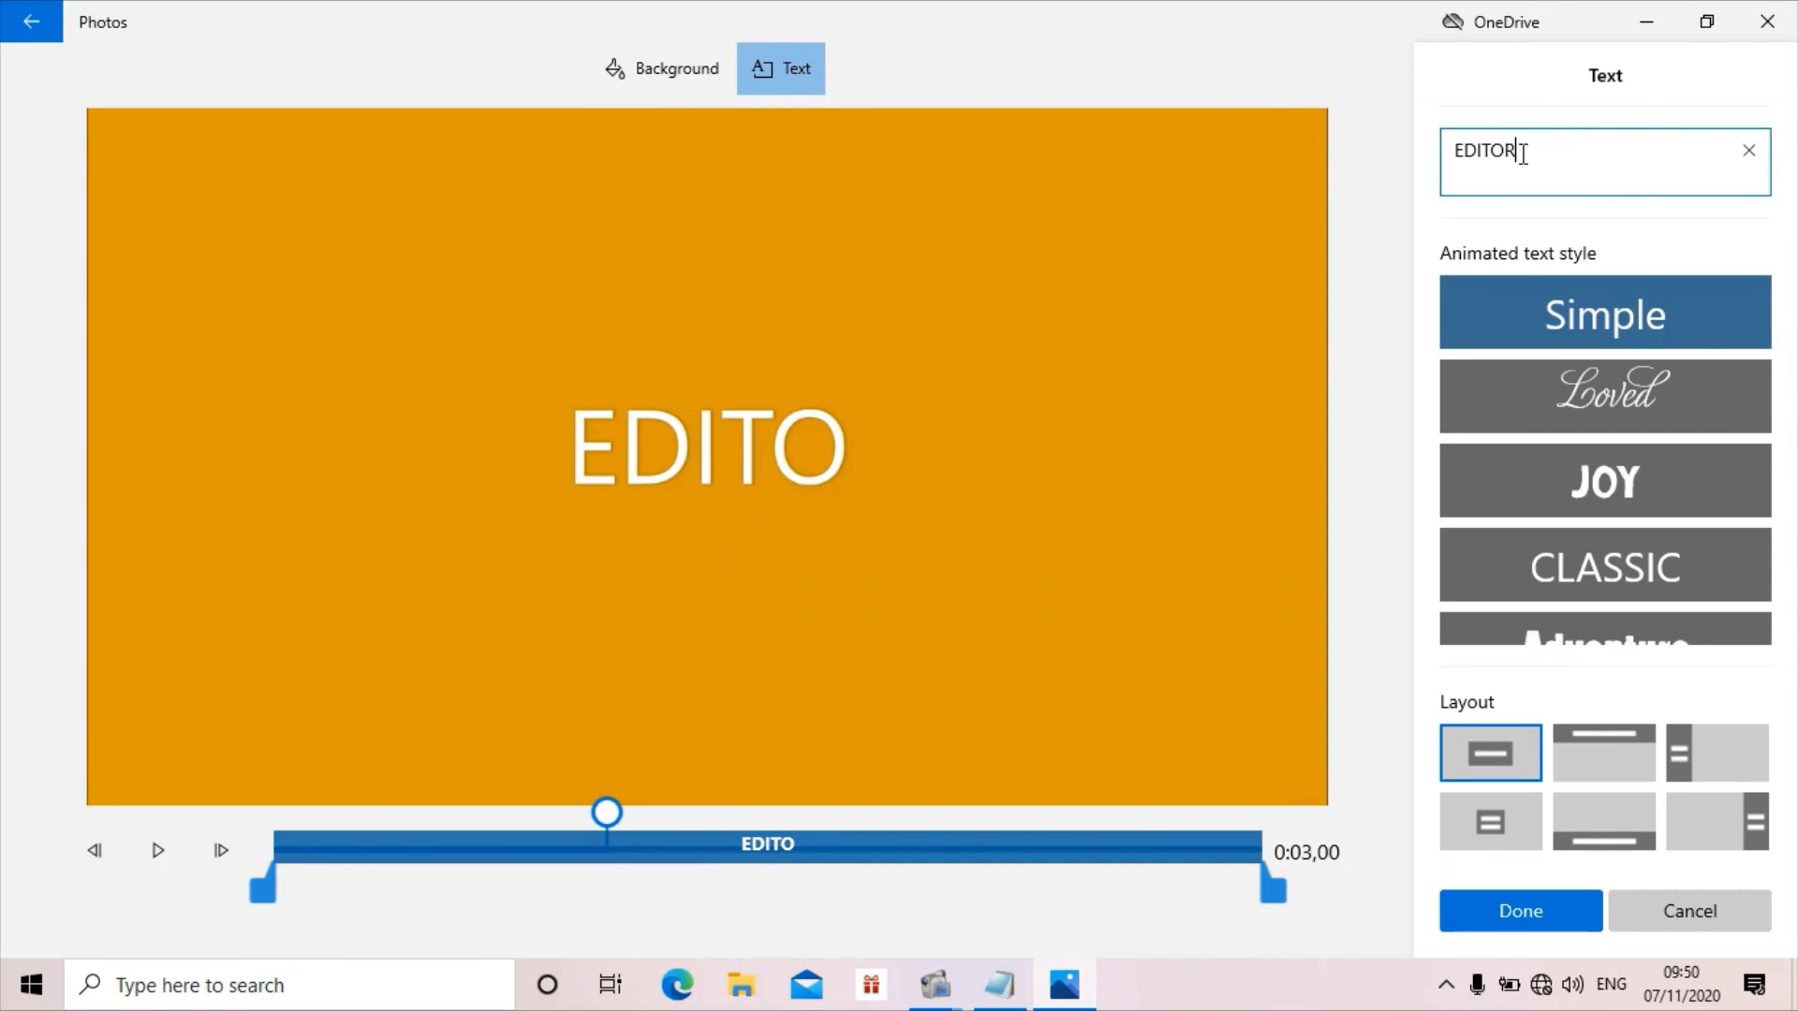
type(" VIDO")
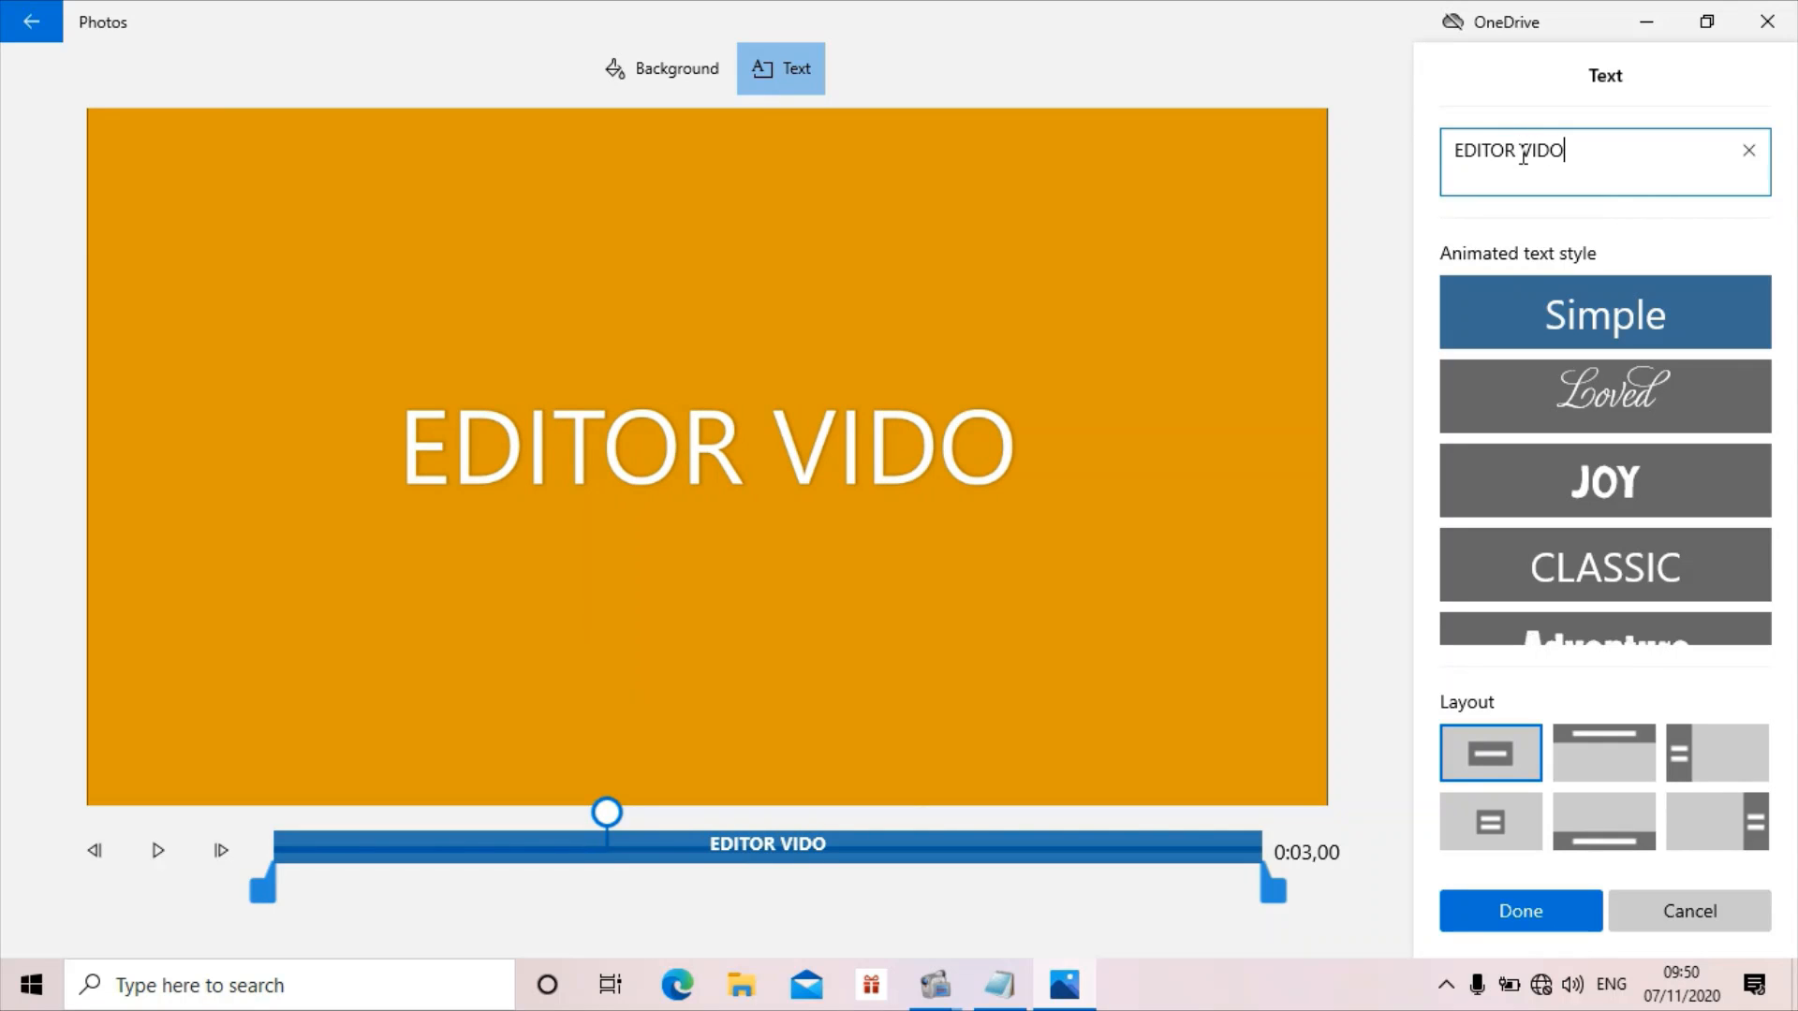
key("BackSpace")
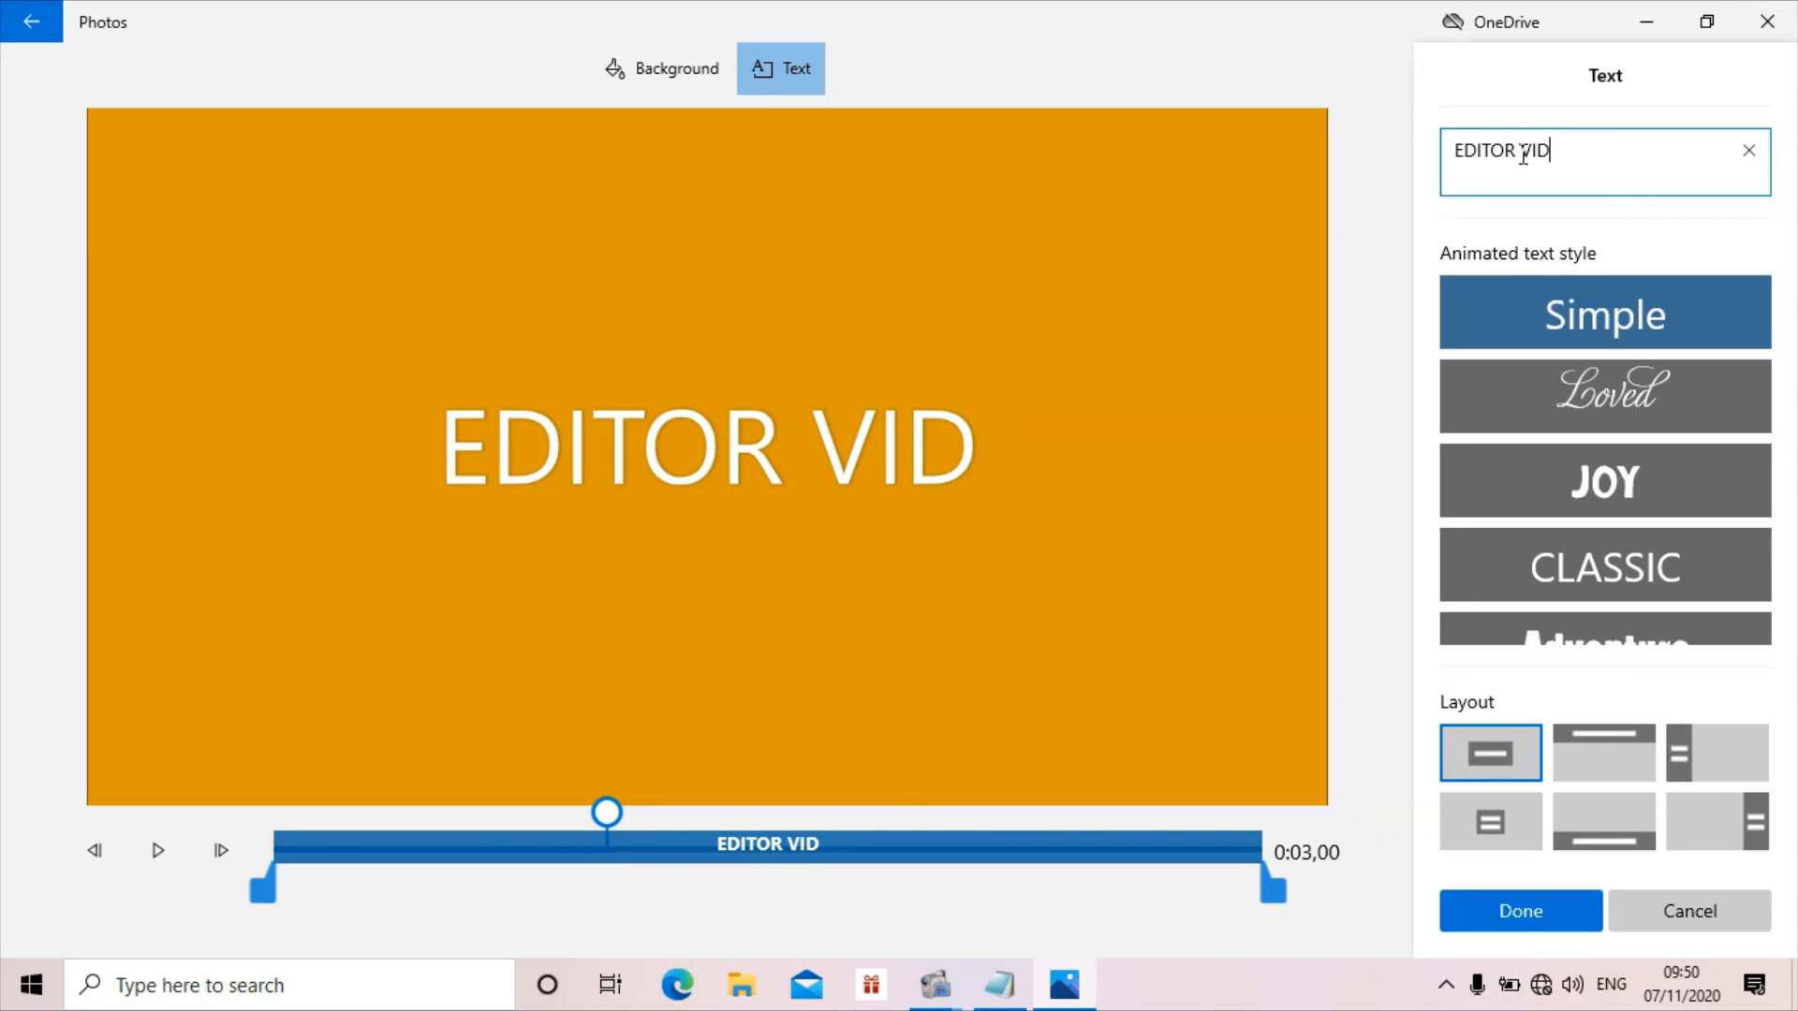
type("IO")
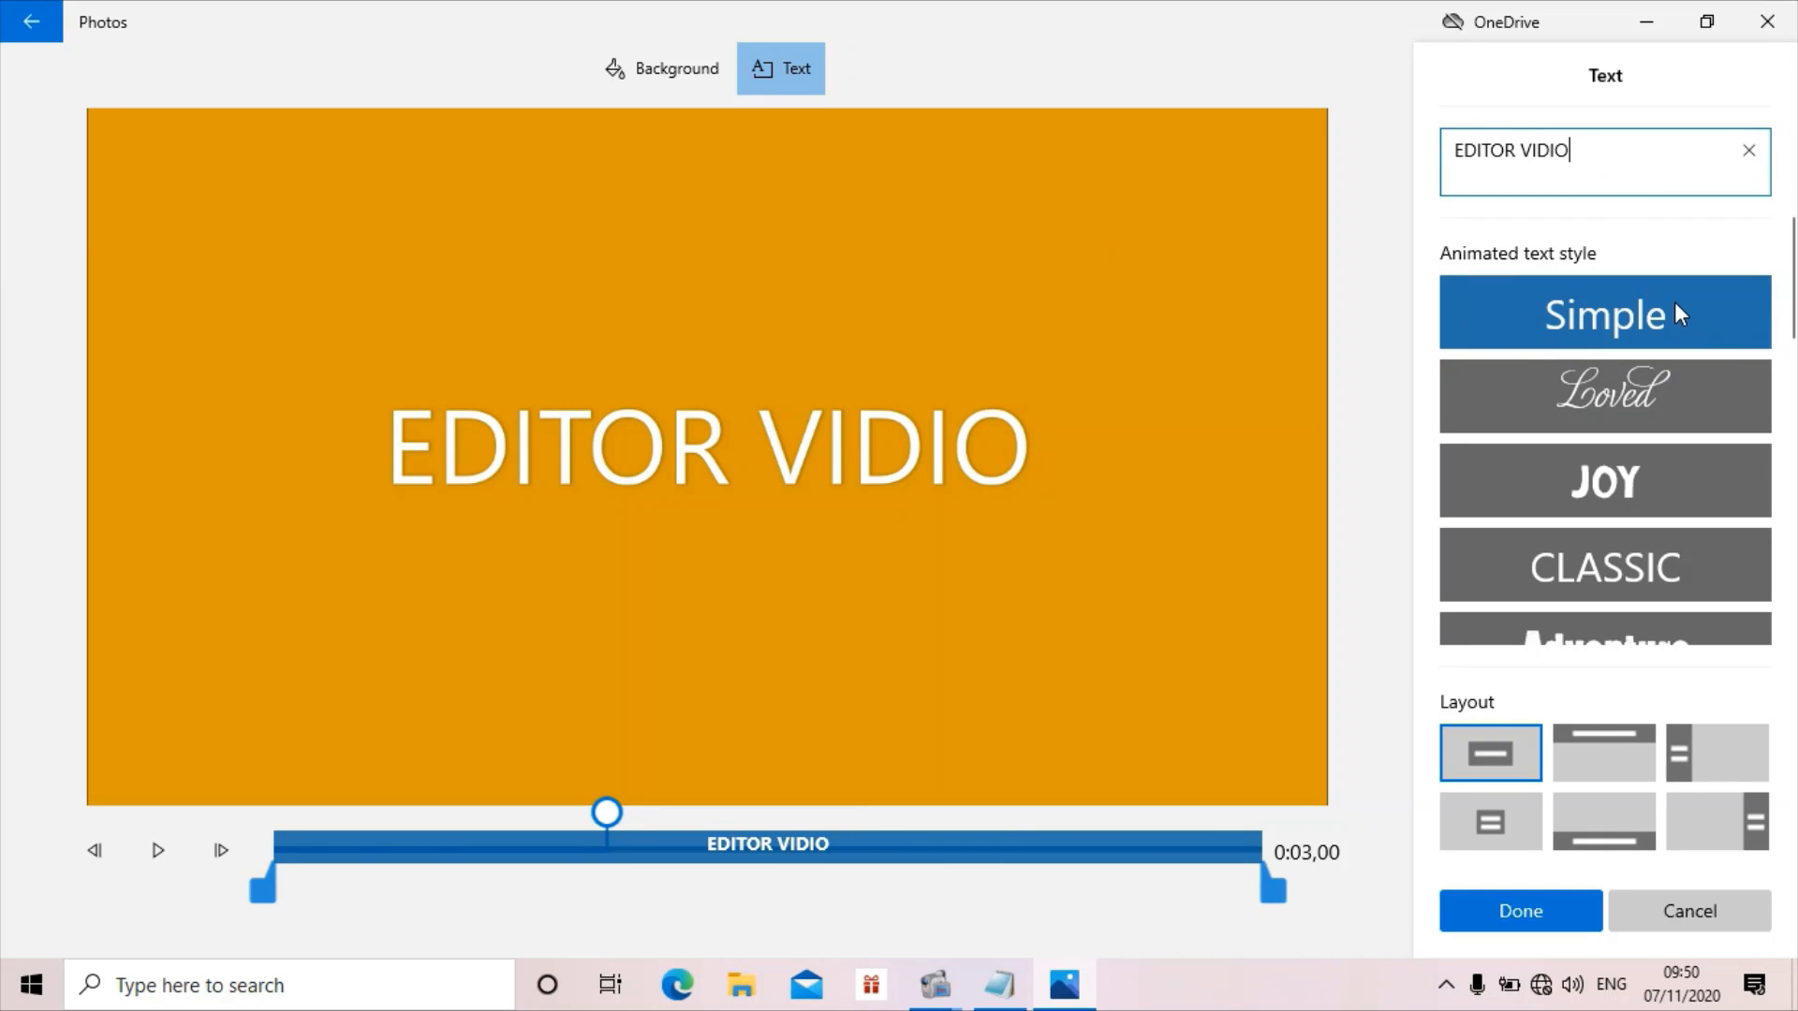
Try several animated text styles on the title, including Joy and Classic, and apply the Adventure style
left_click(1571, 376)
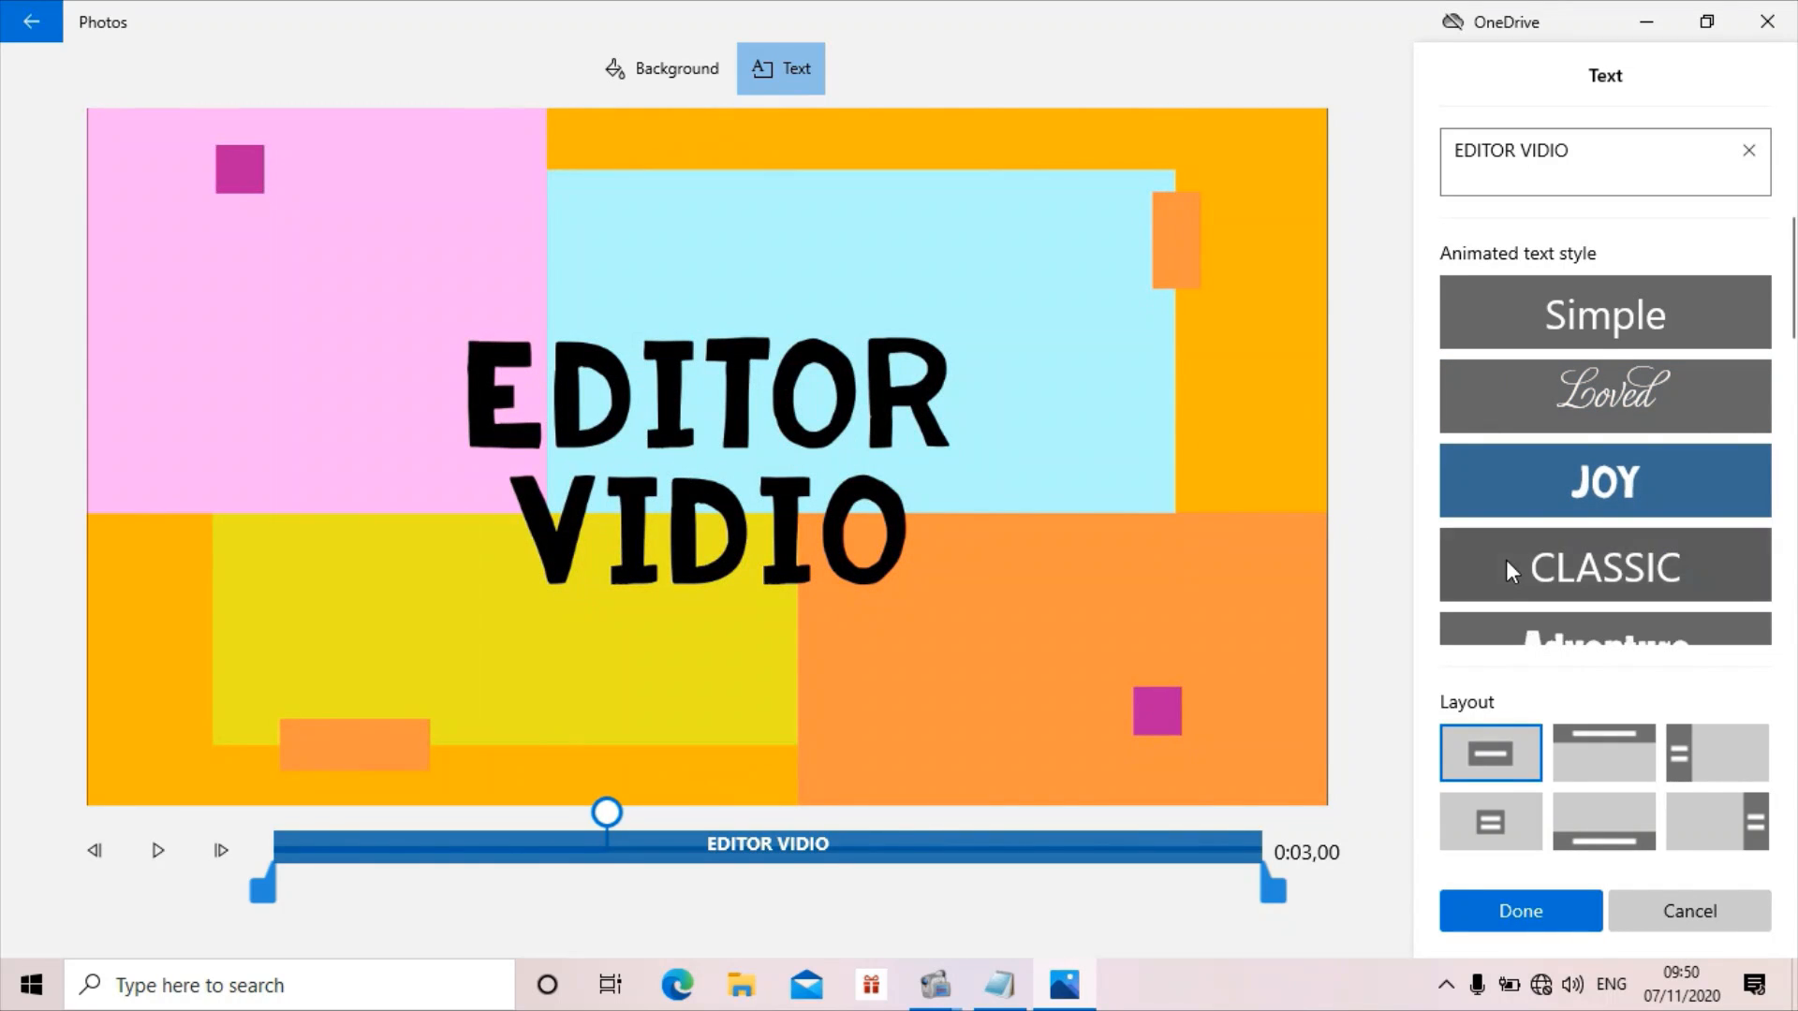
left_click(1588, 560)
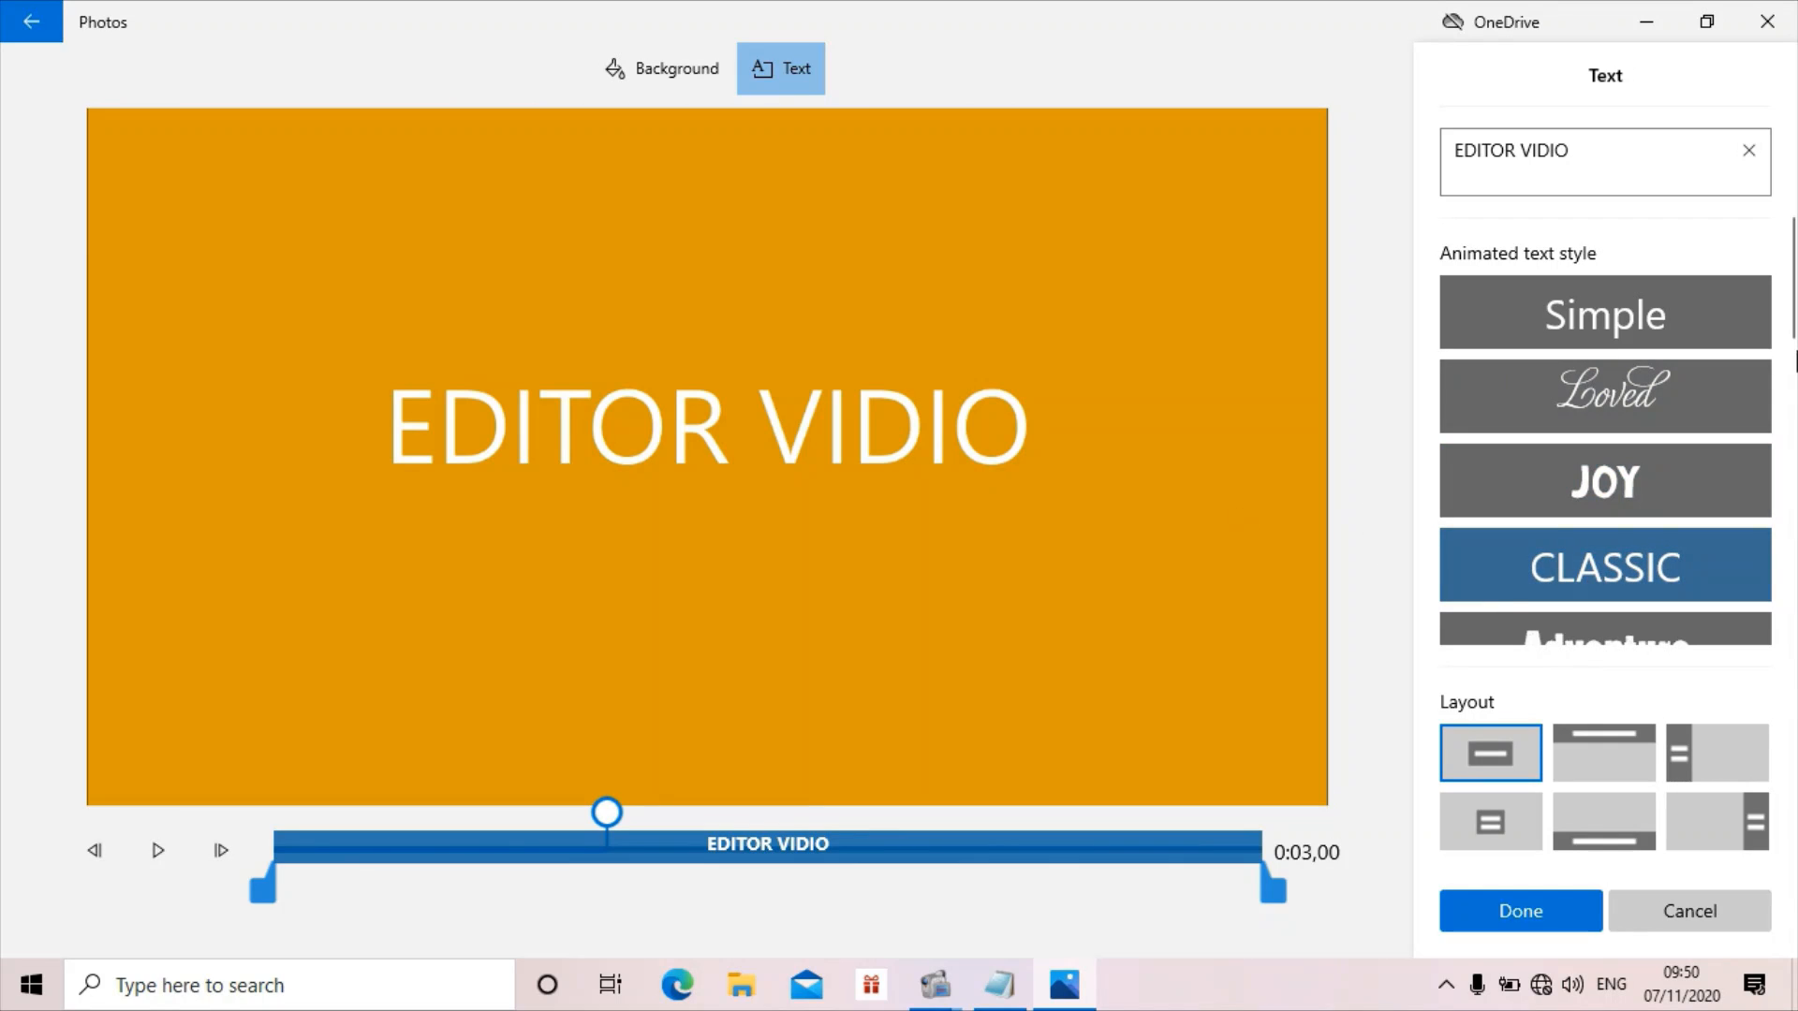
scroll(1600, 430, "down", 3)
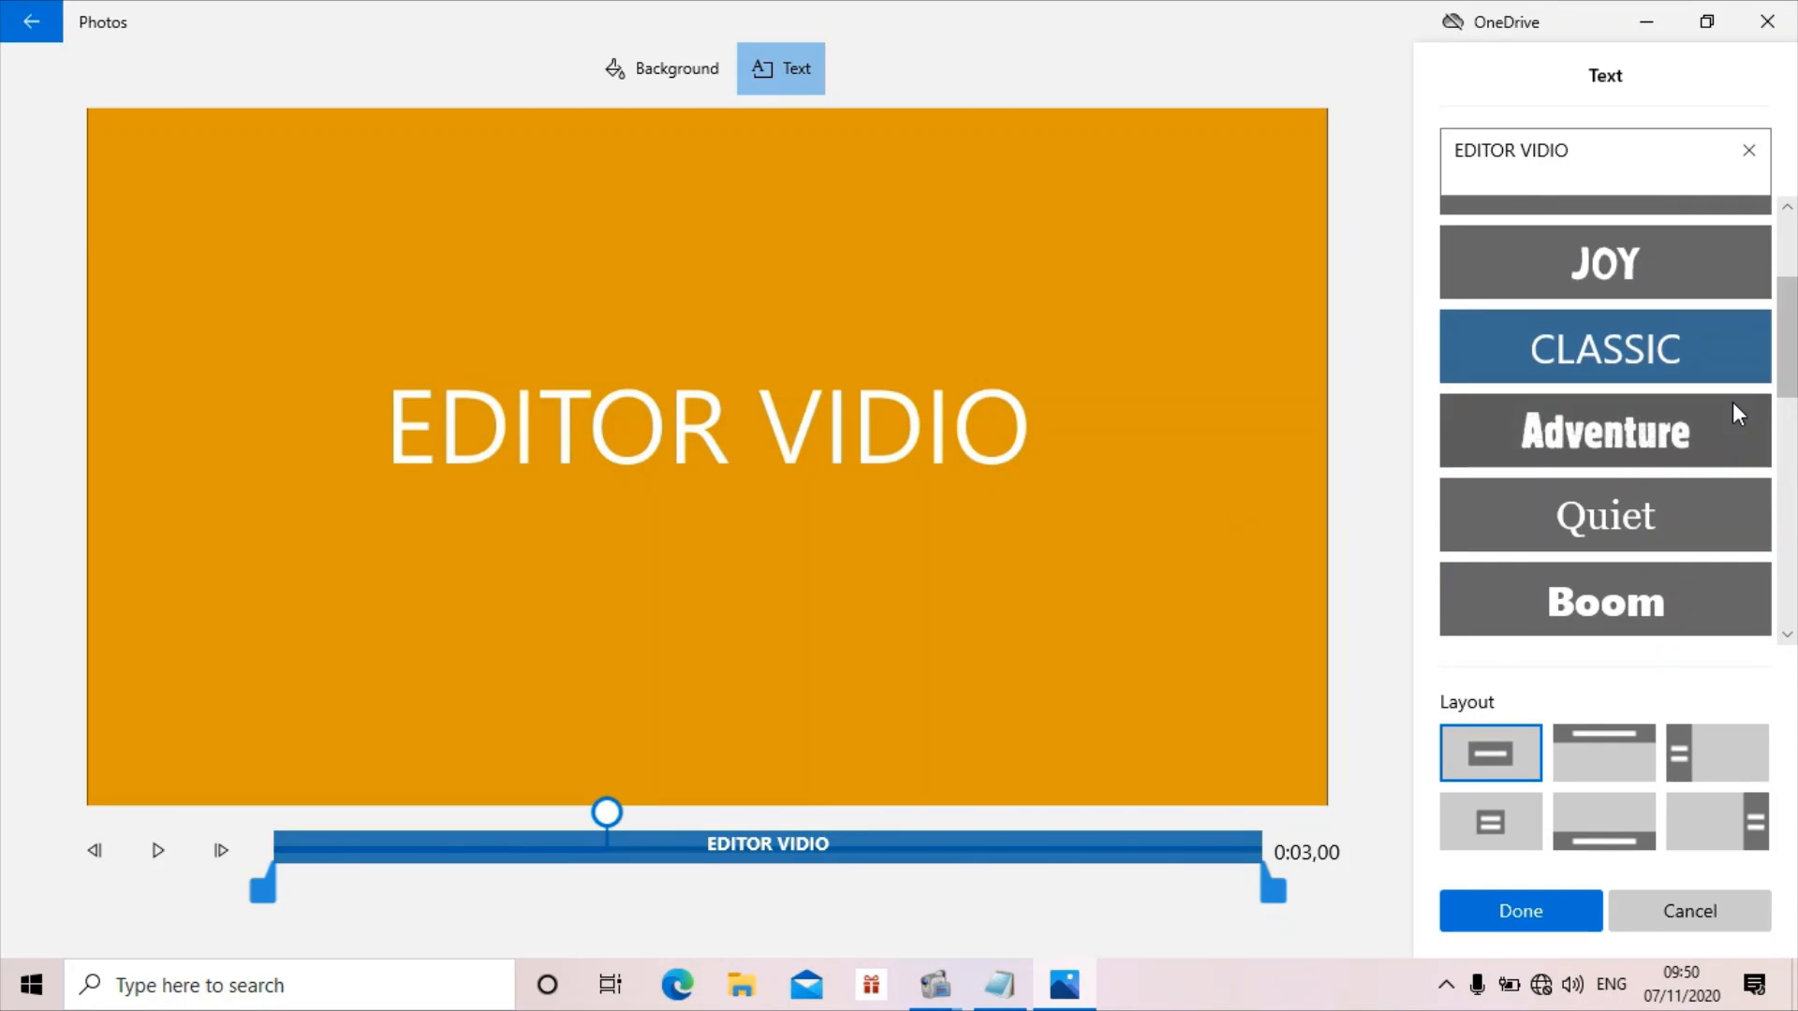
left_click(1733, 426)
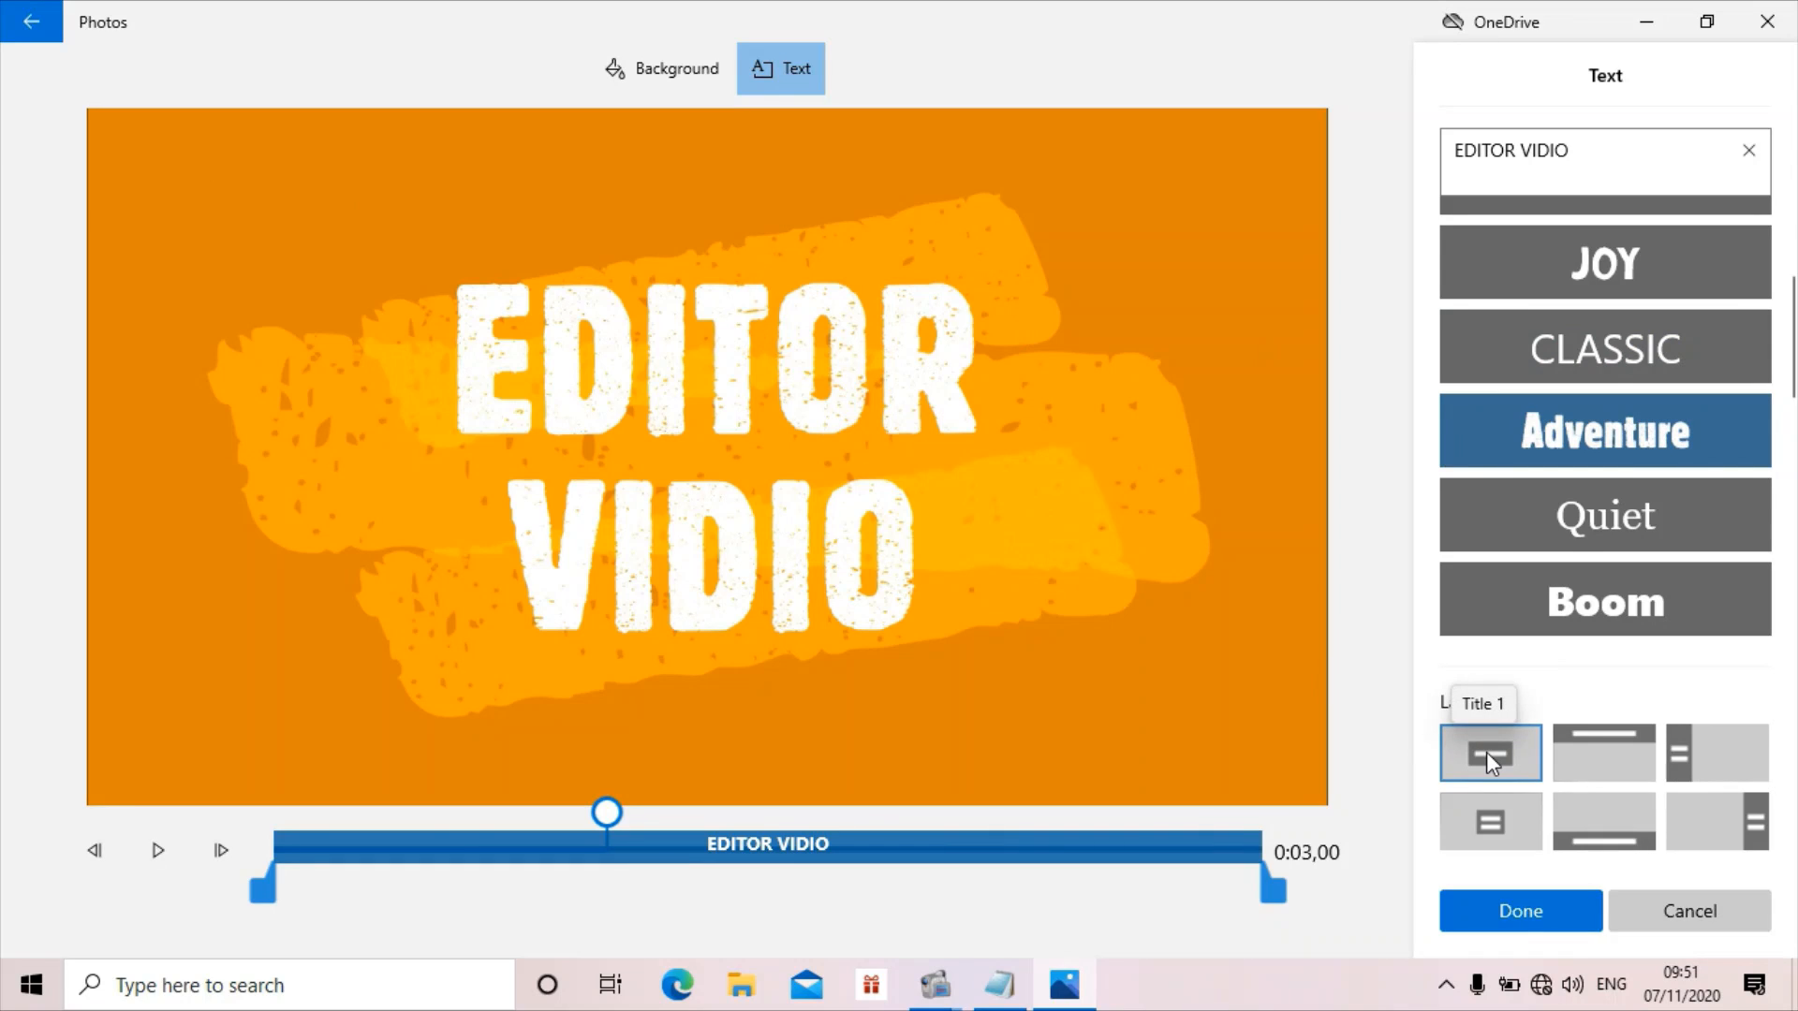
Try the other text layouts on the title card, return to the Title 1 layout and save the card
left_click(1588, 762)
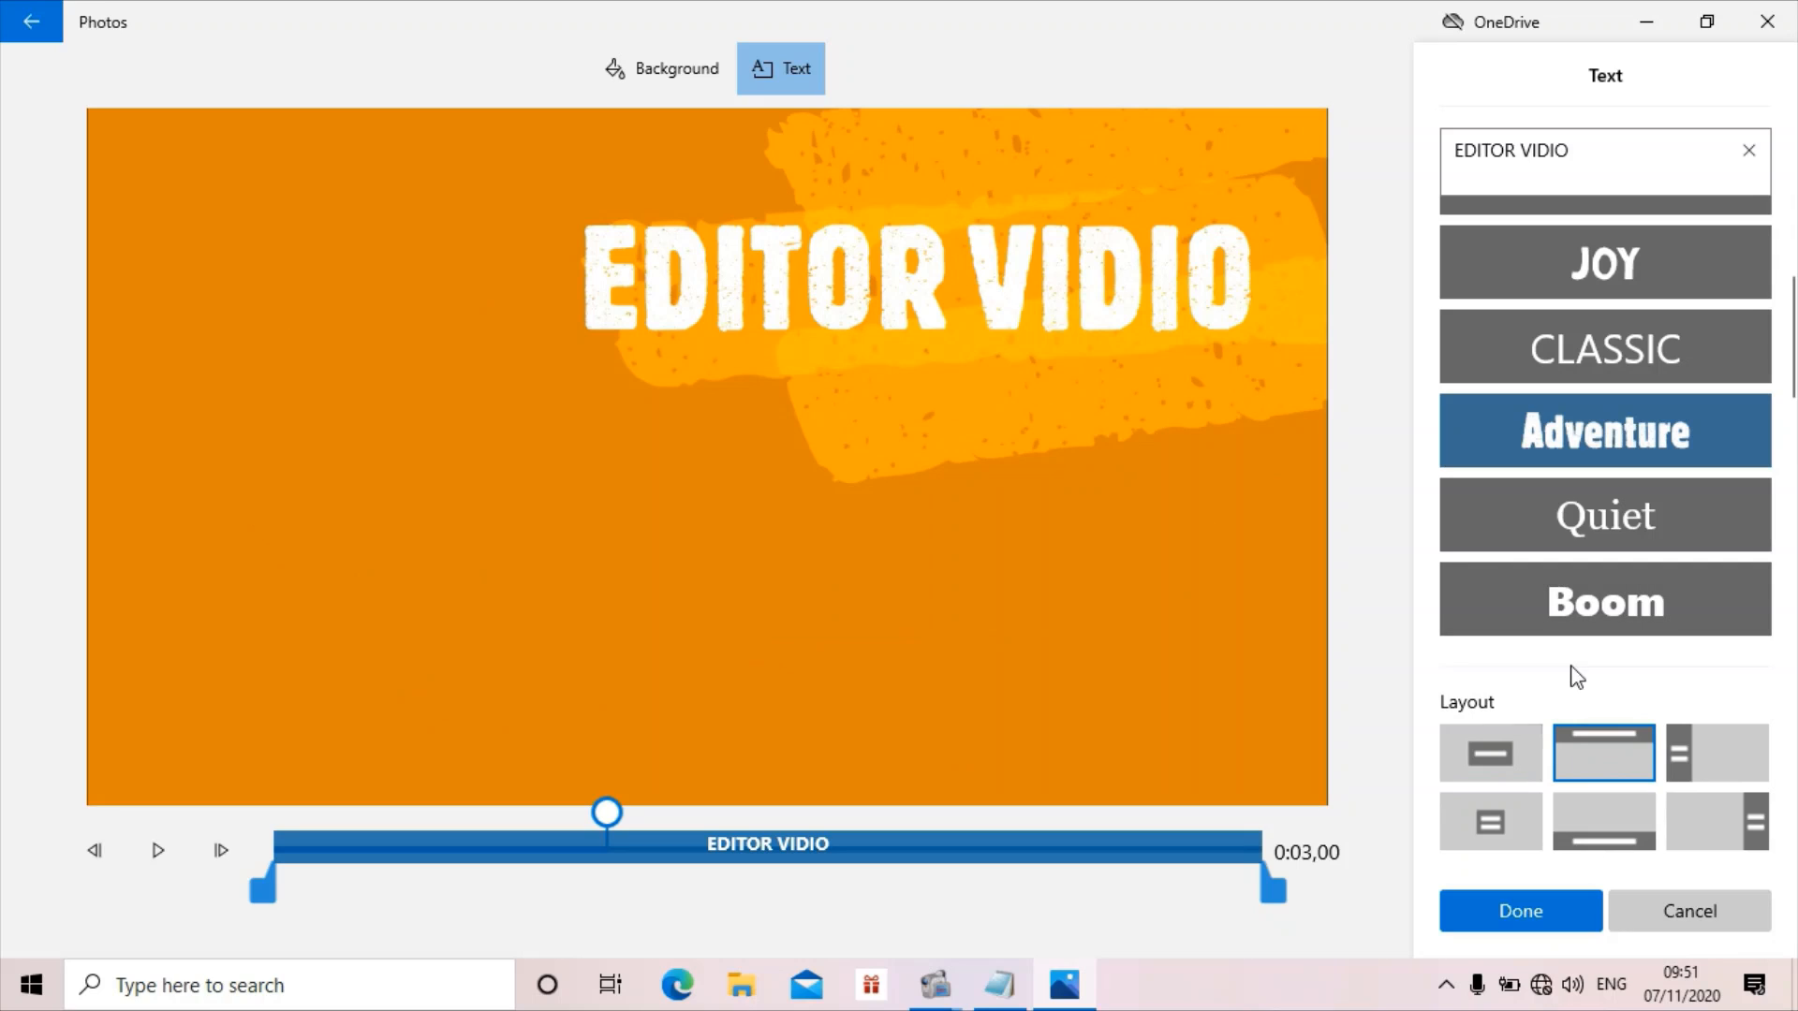
left_click(1694, 738)
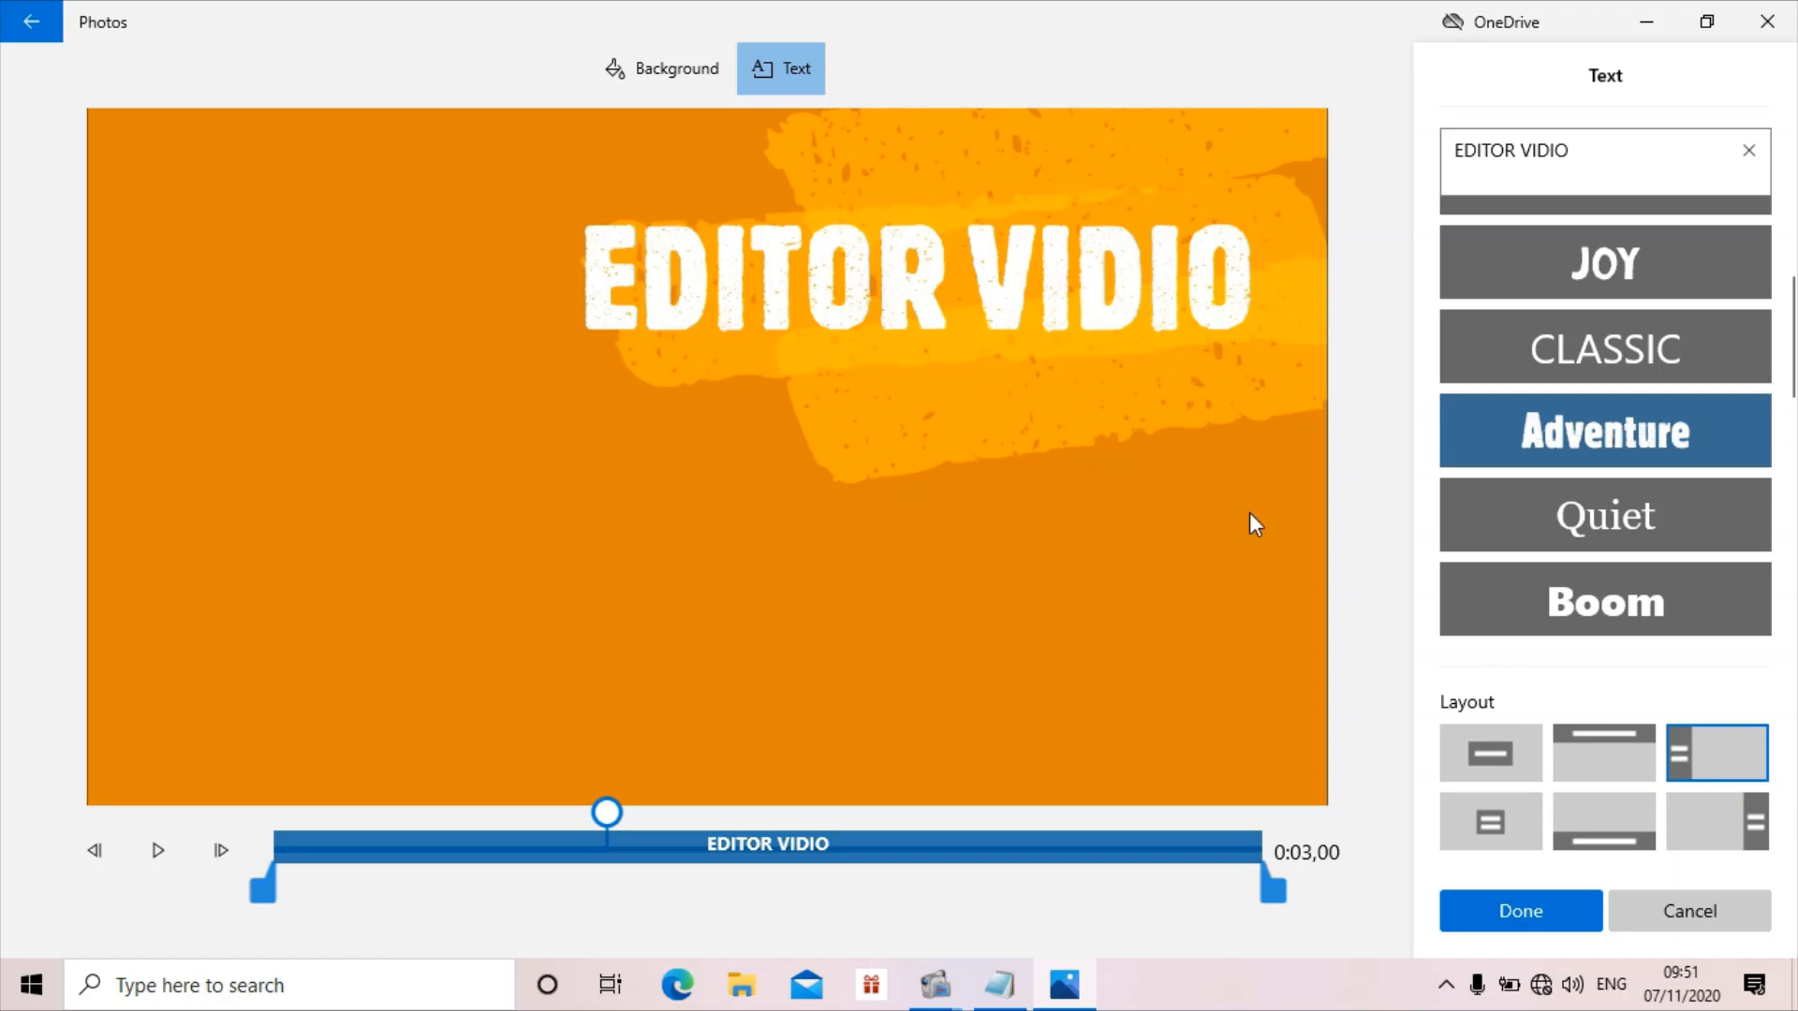
left_click(1502, 824)
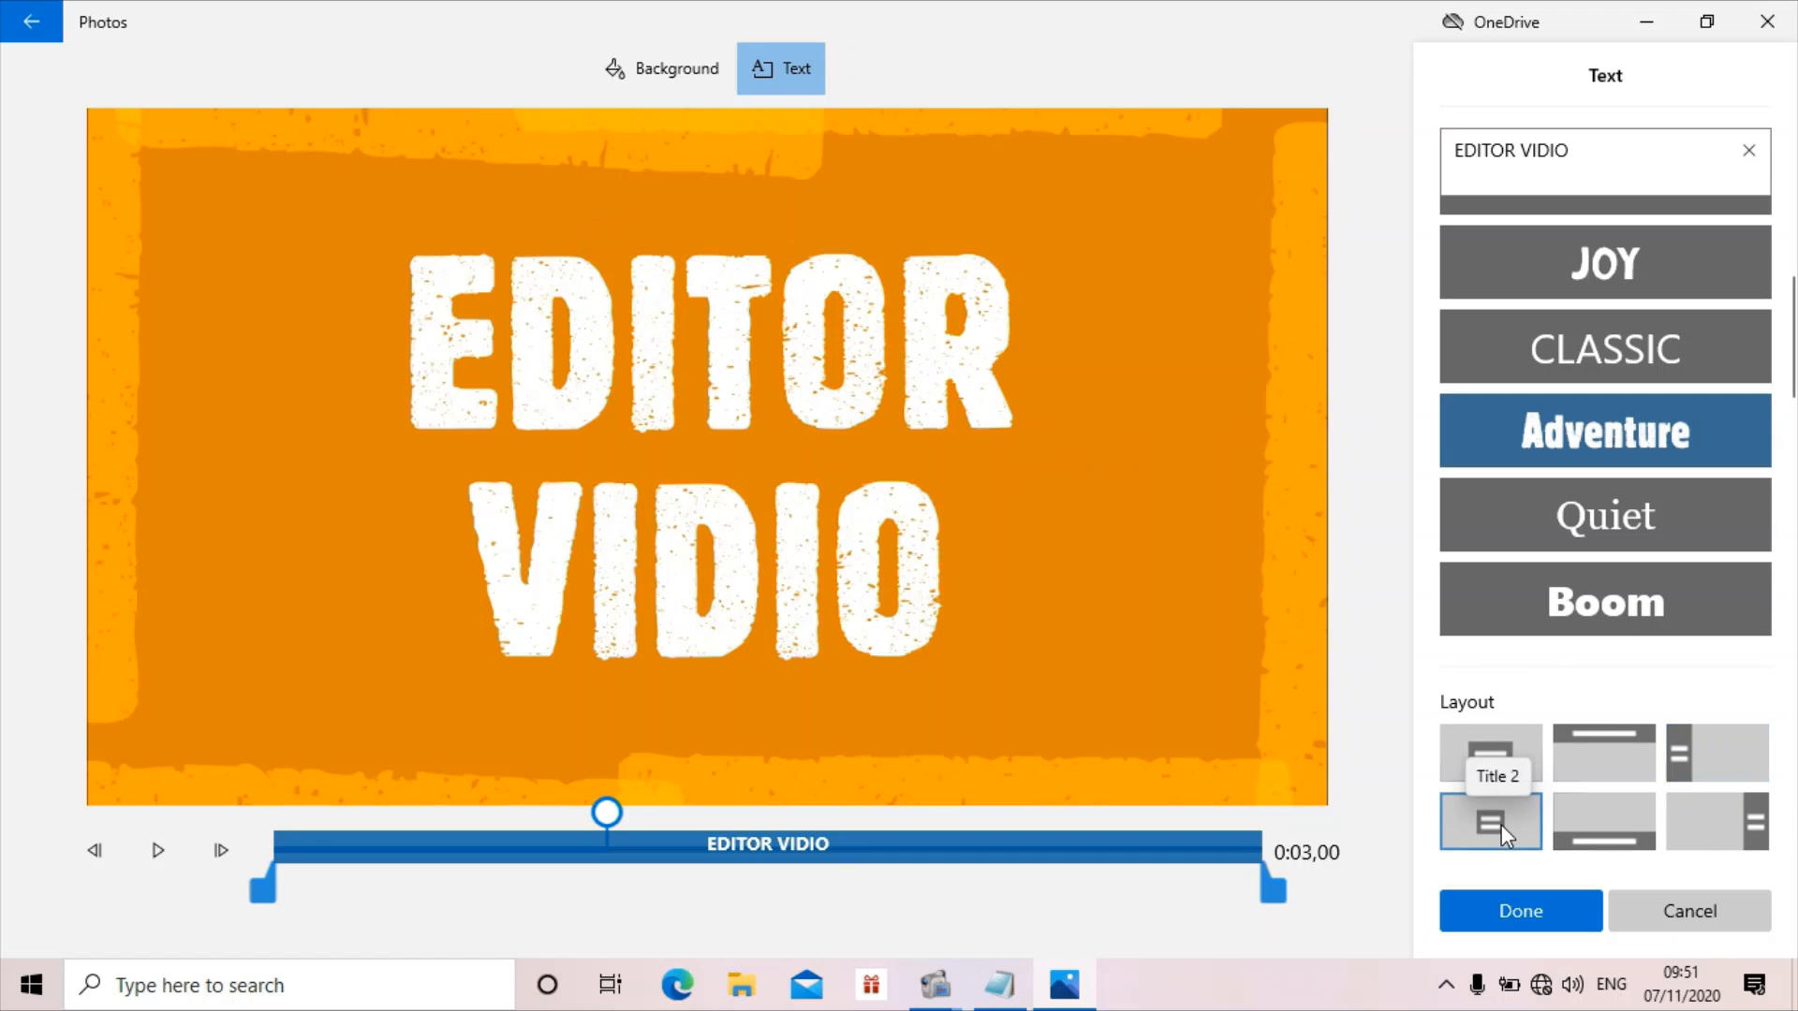
left_click(1612, 842)
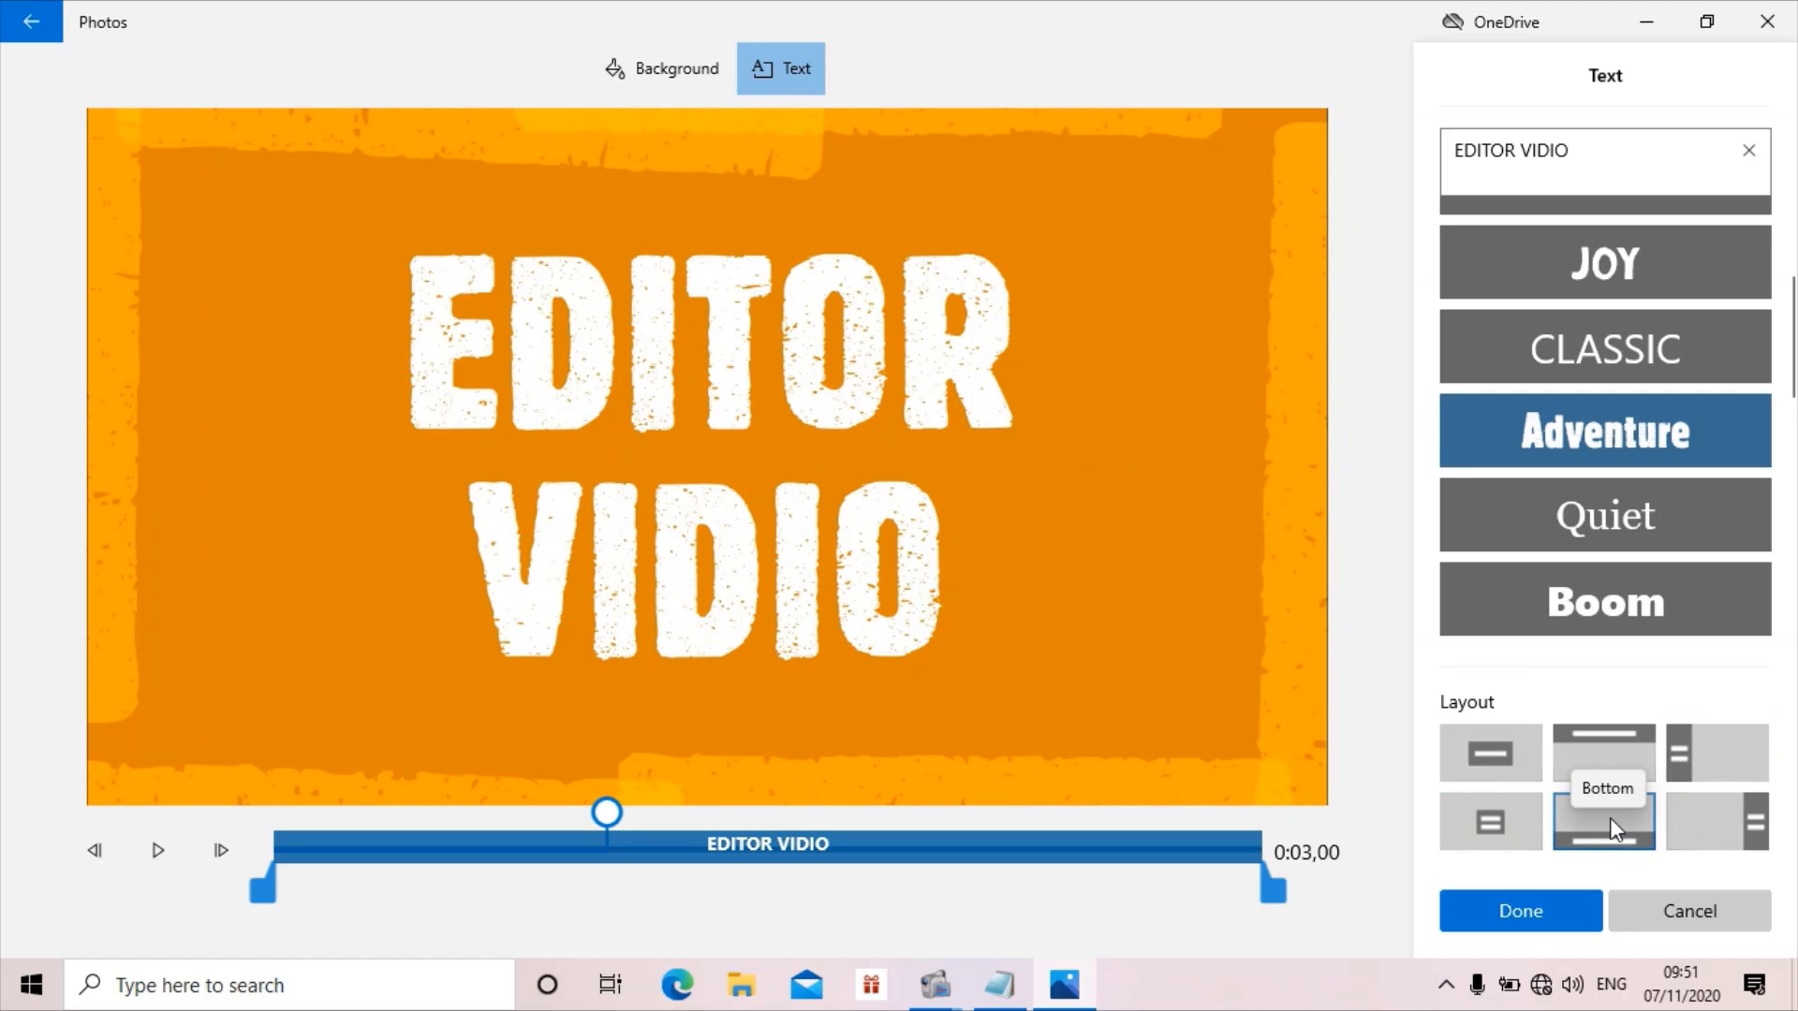
left_click(1762, 831)
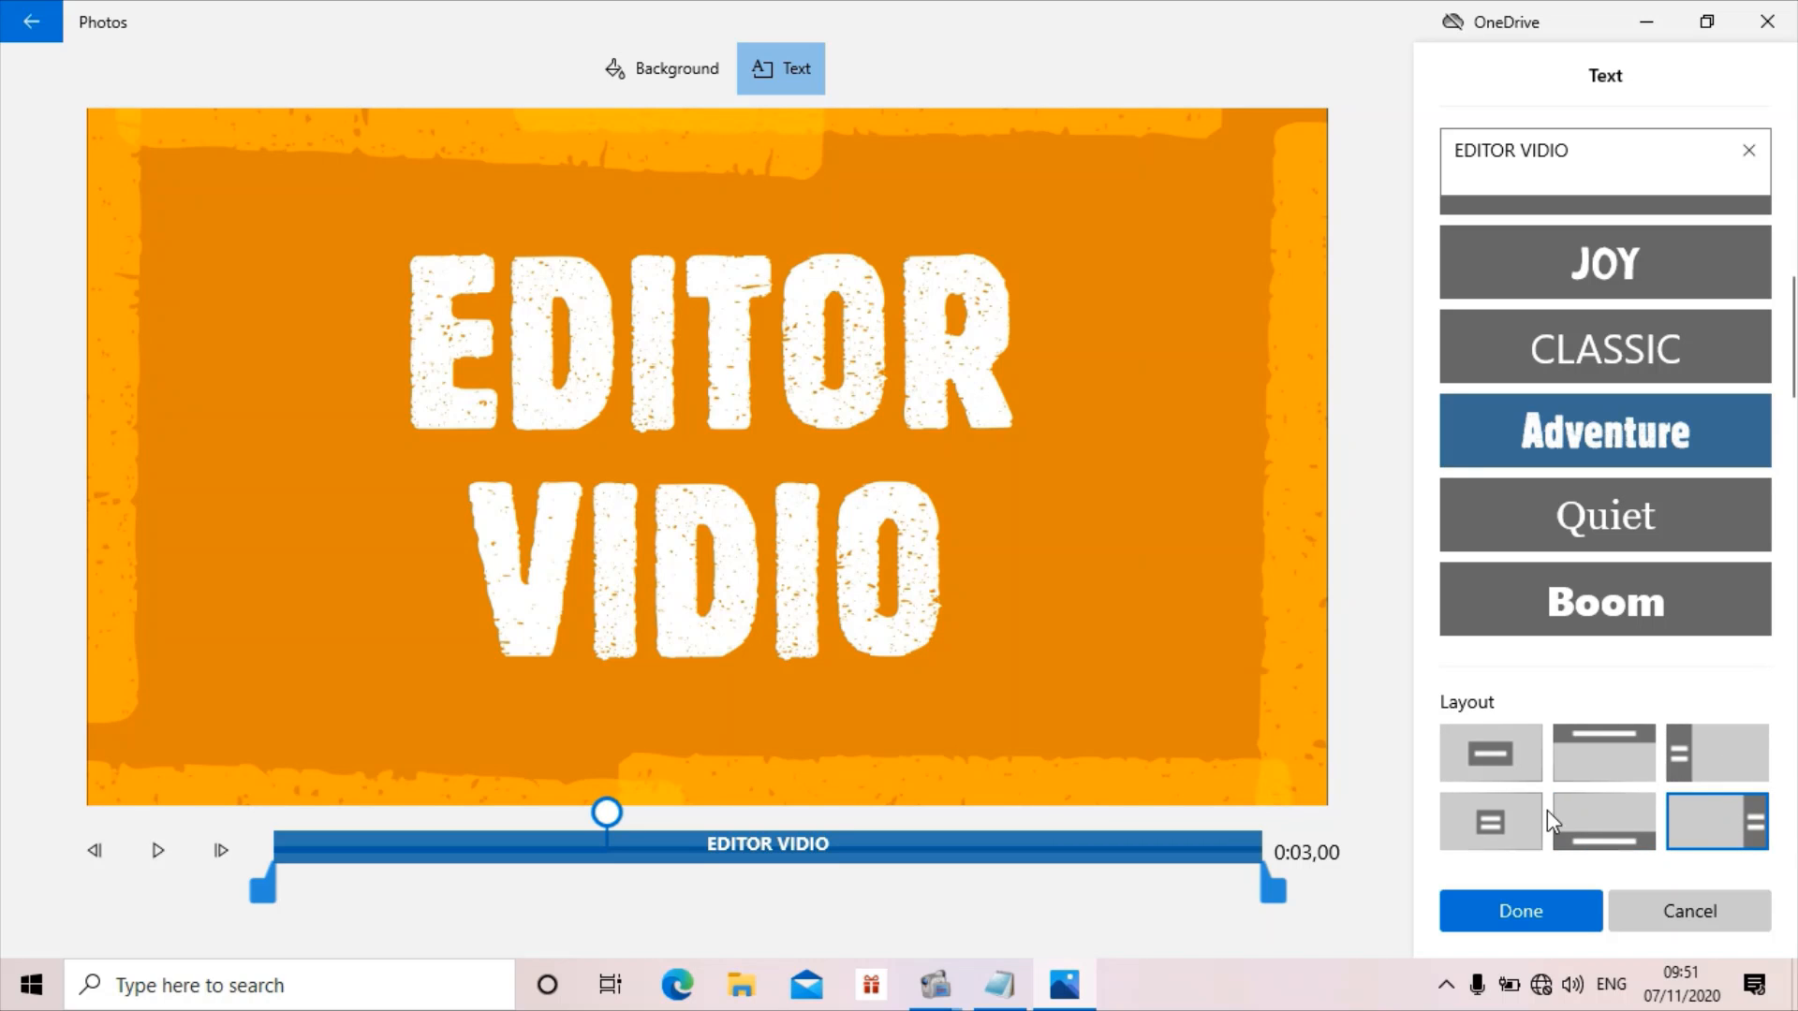
left_click(1505, 766)
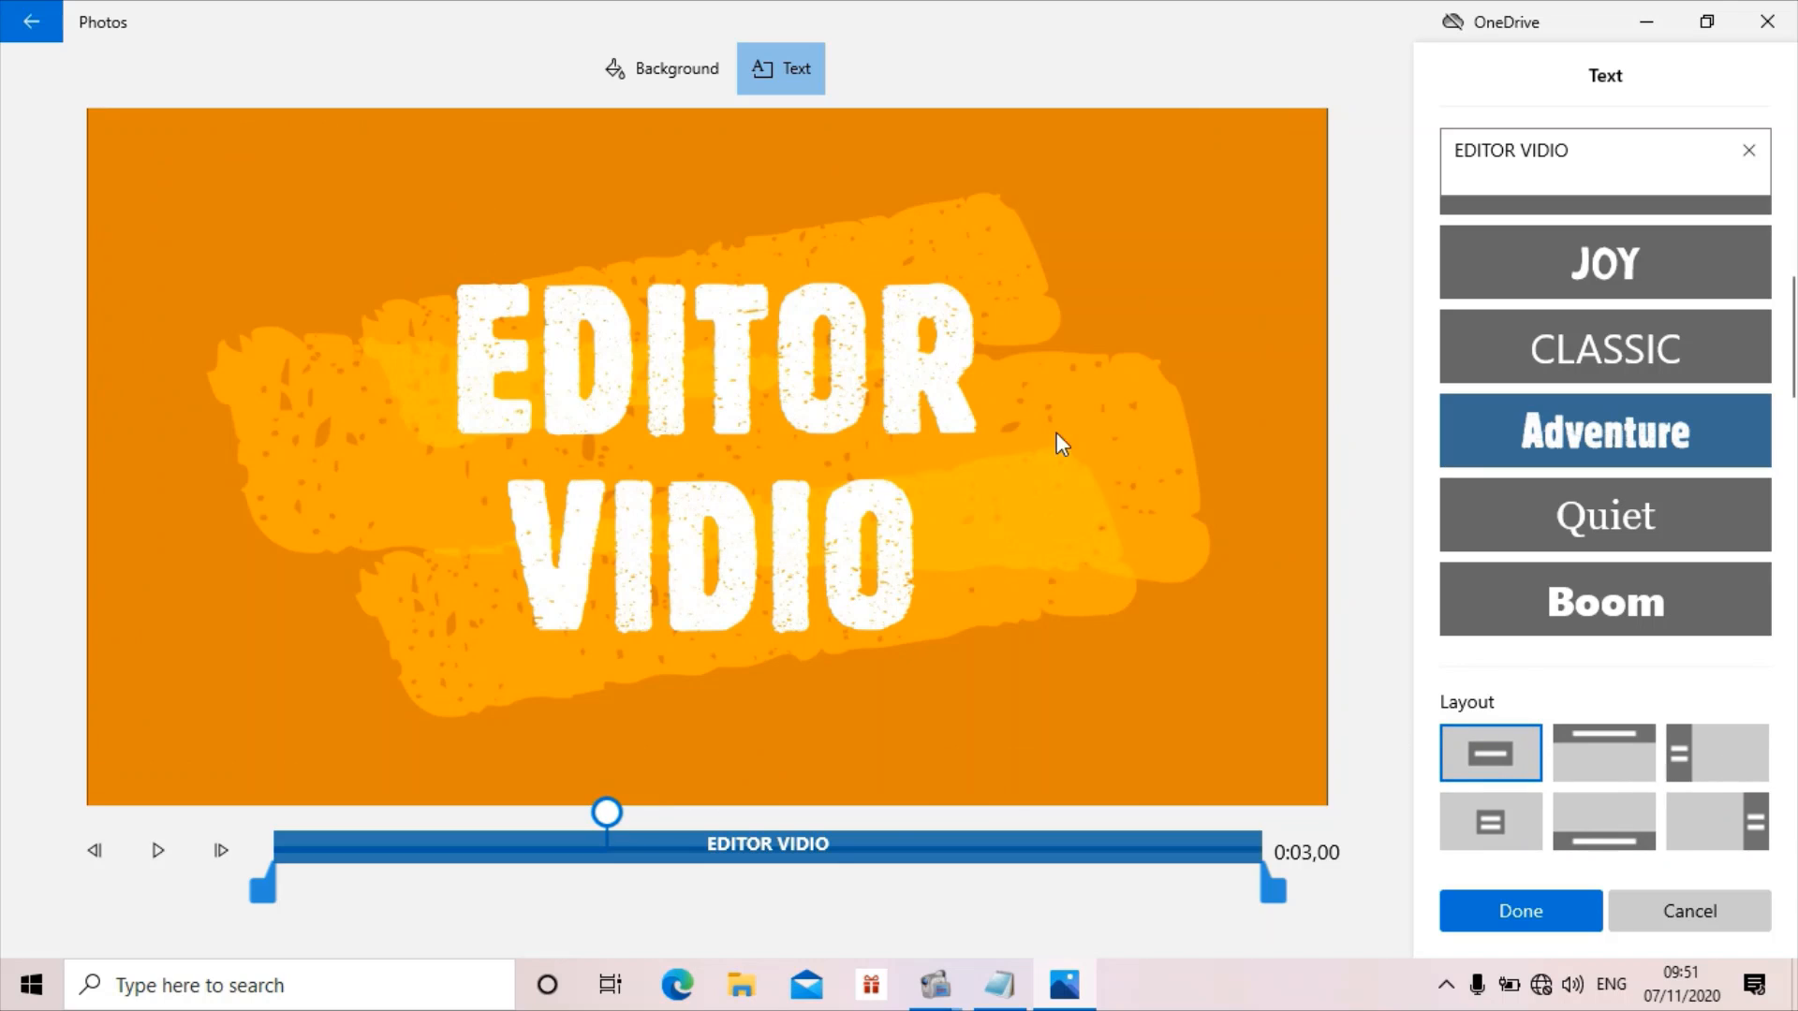
left_click(1531, 906)
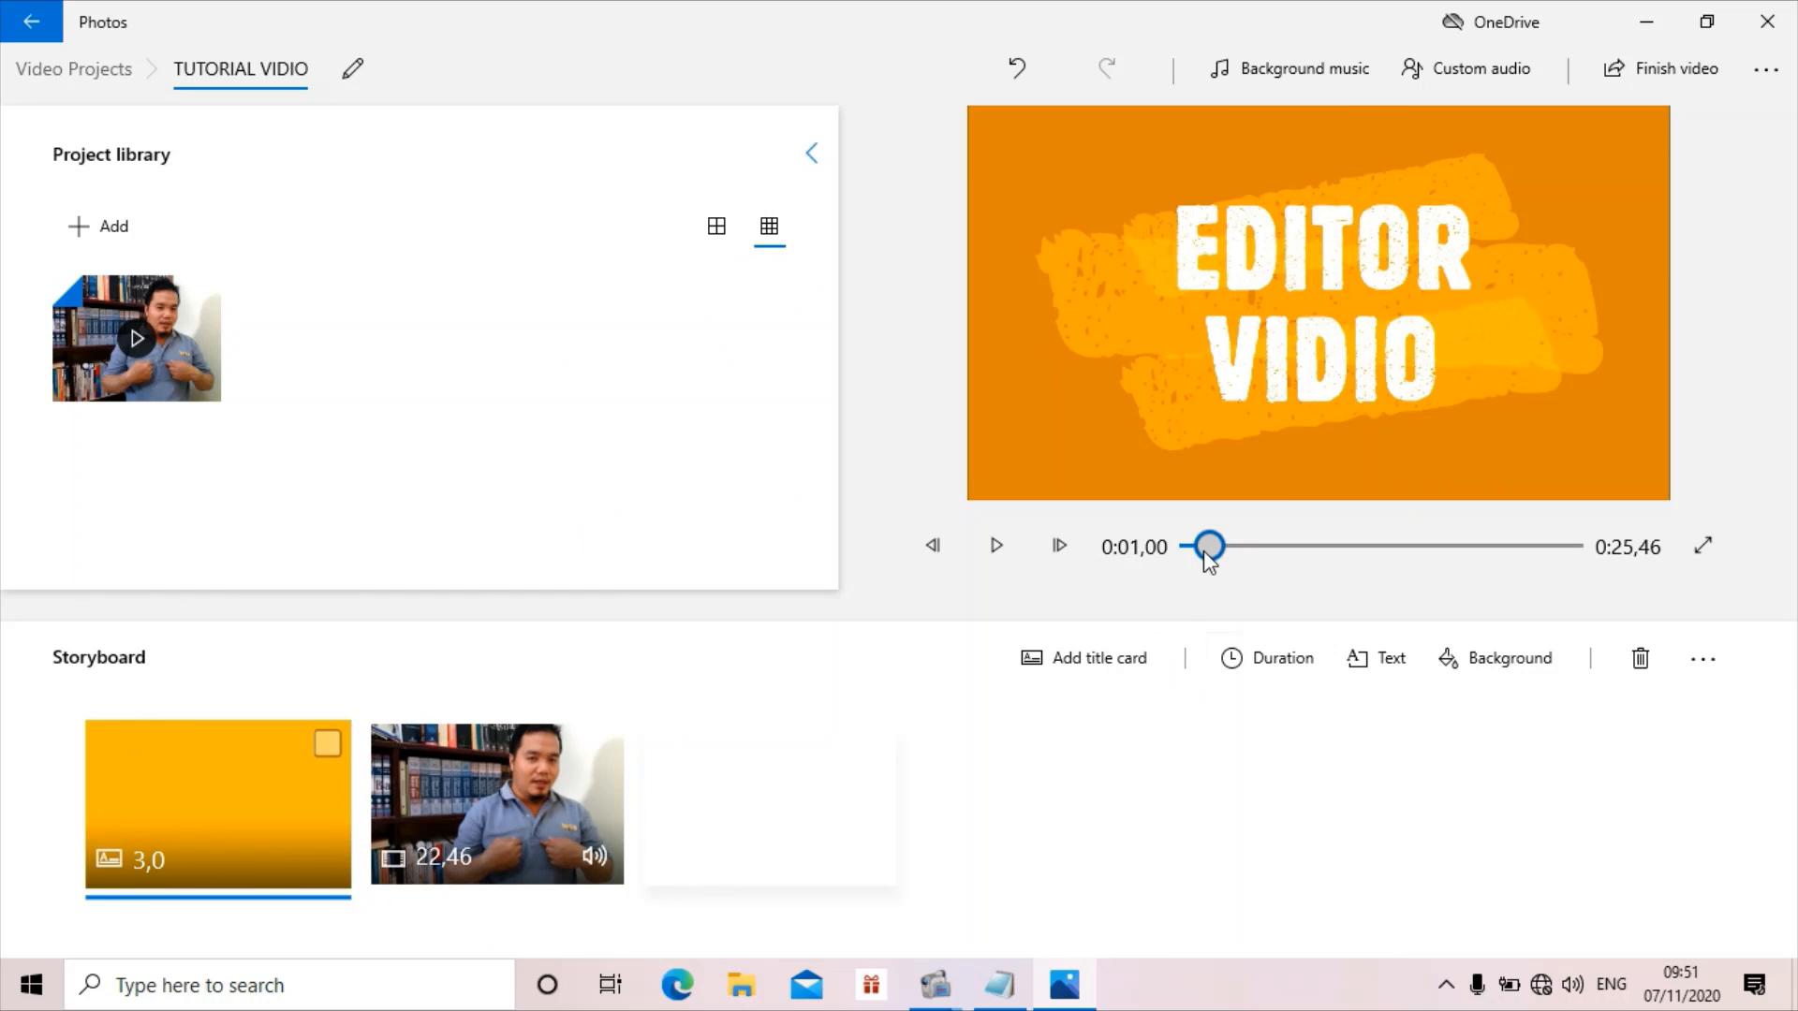
Play the project preview from the start through the title card and into the clip's first seconds
left_click_drag(1207, 546, 1193, 549)
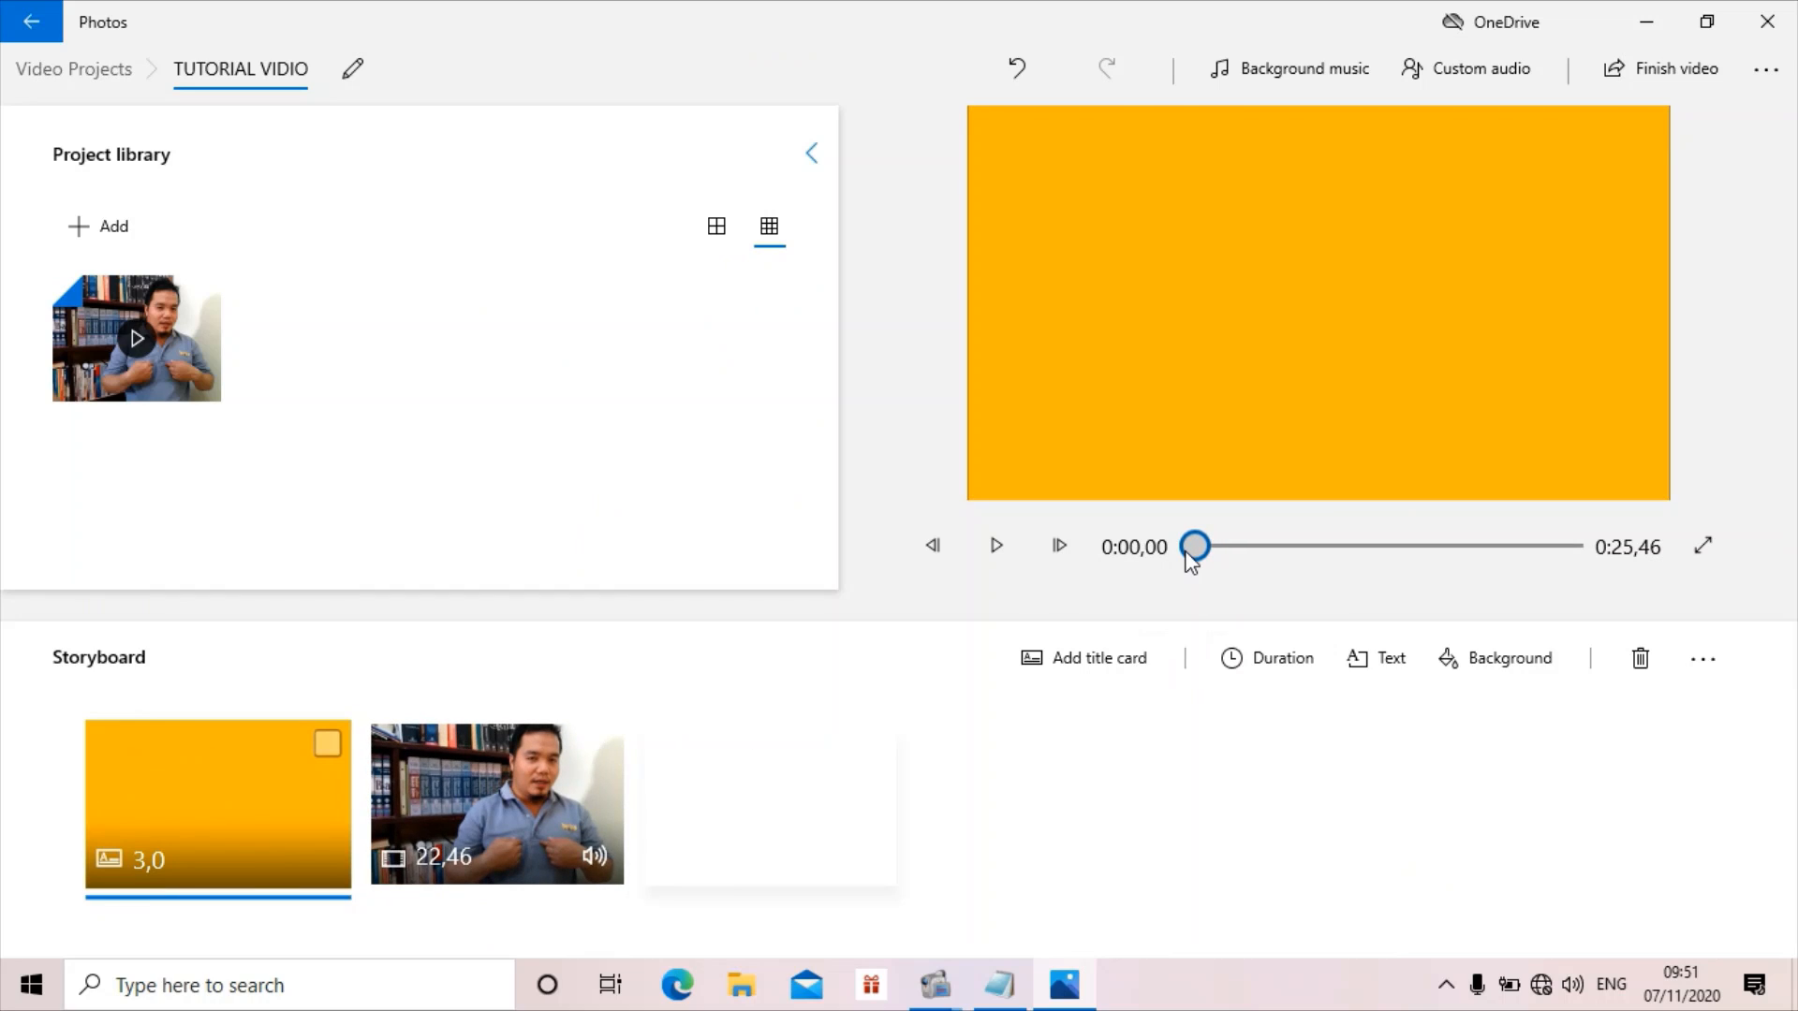
left_click(1012, 549)
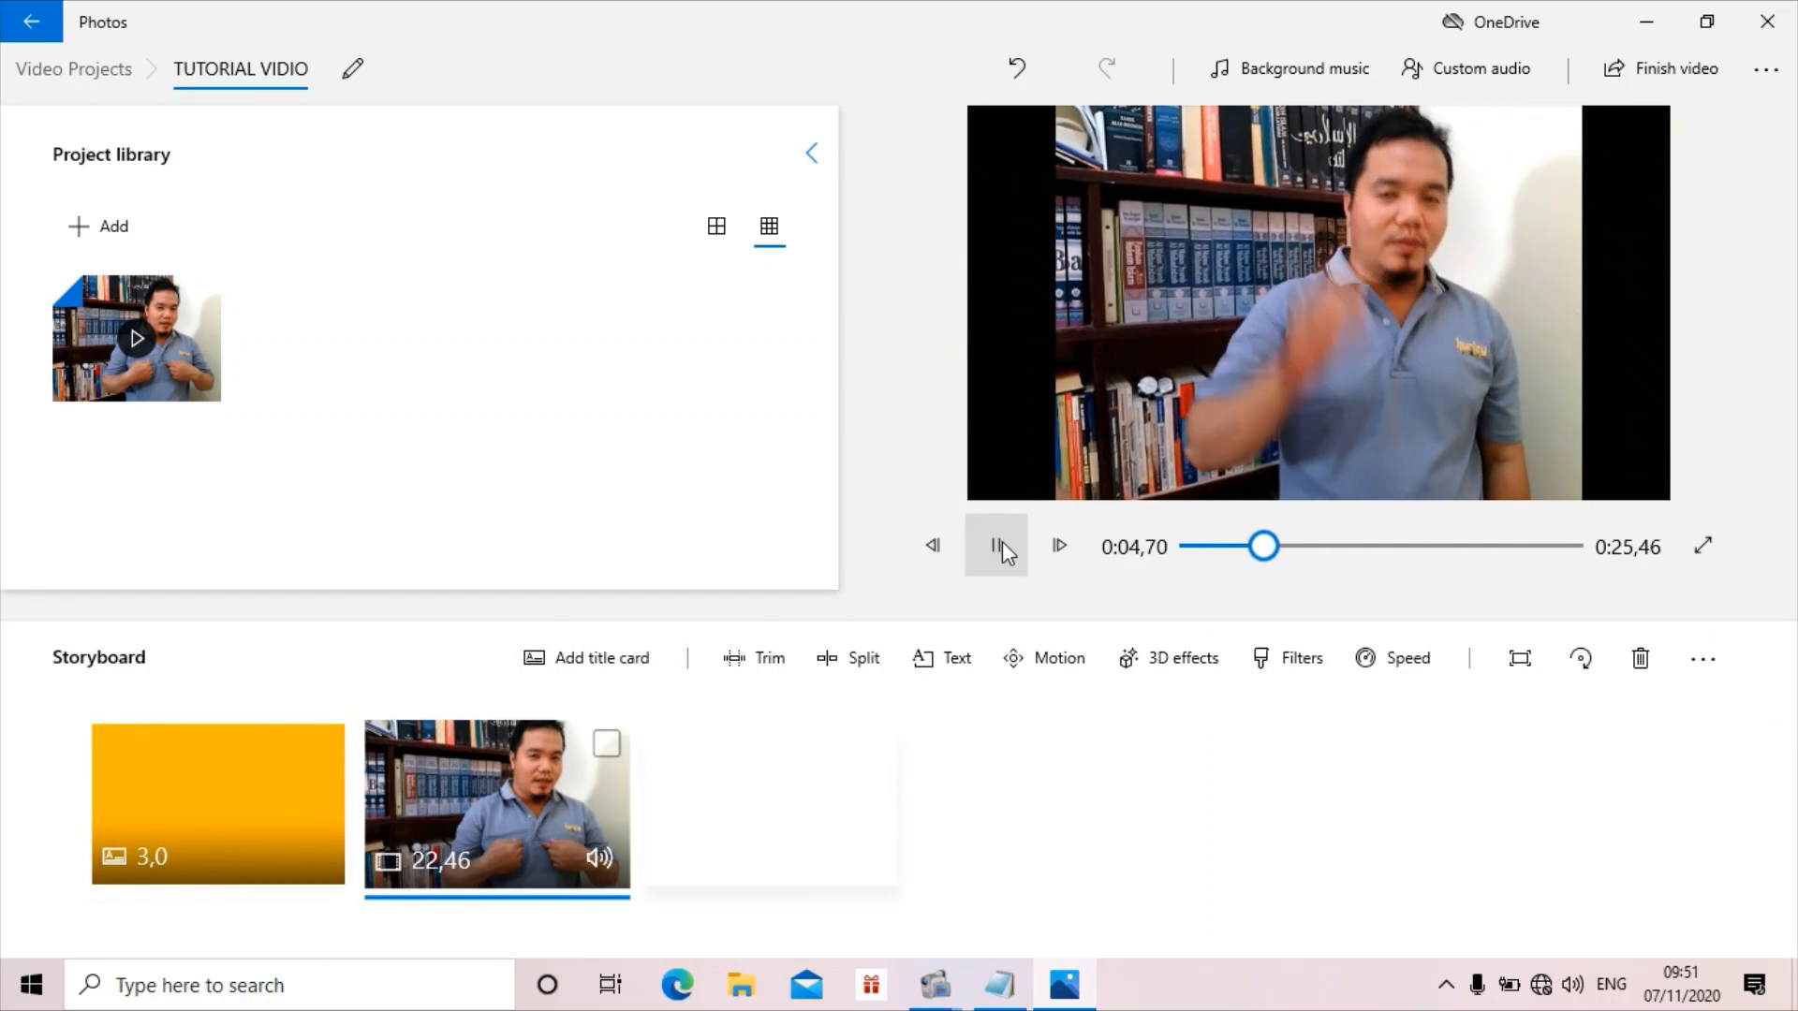
left_click(1002, 543)
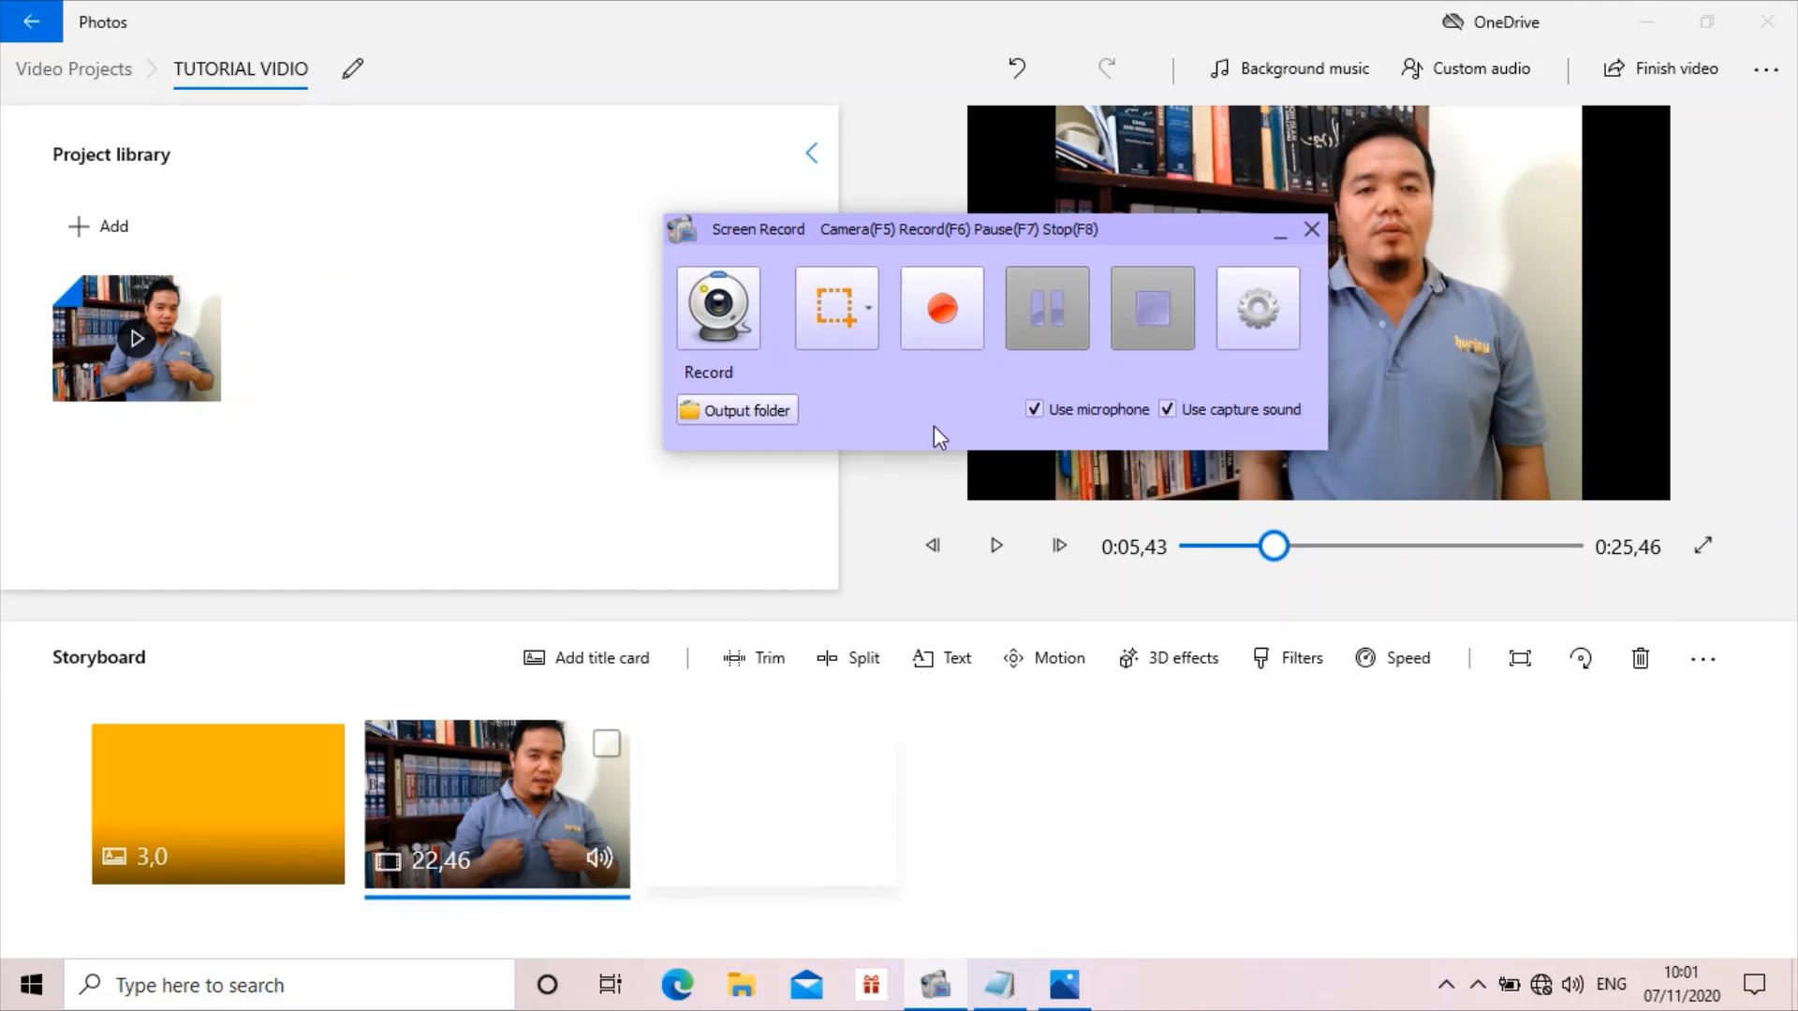
key("F6")
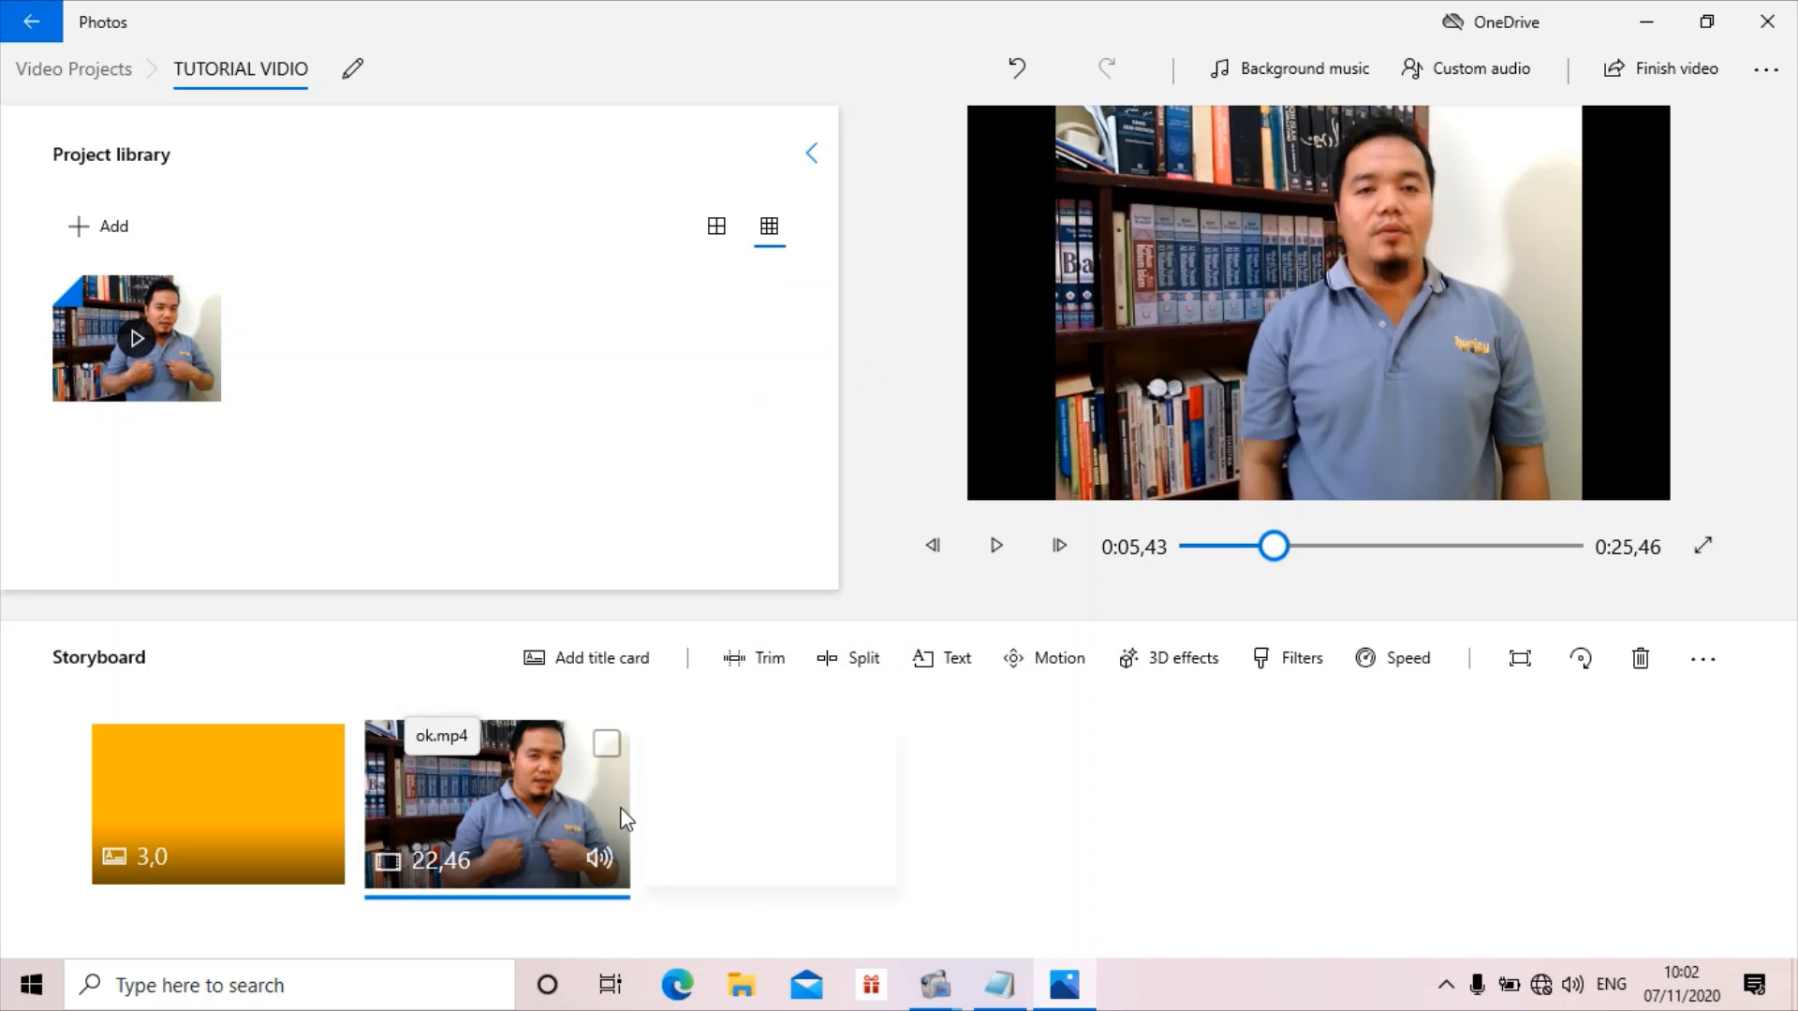
right_click(470, 818)
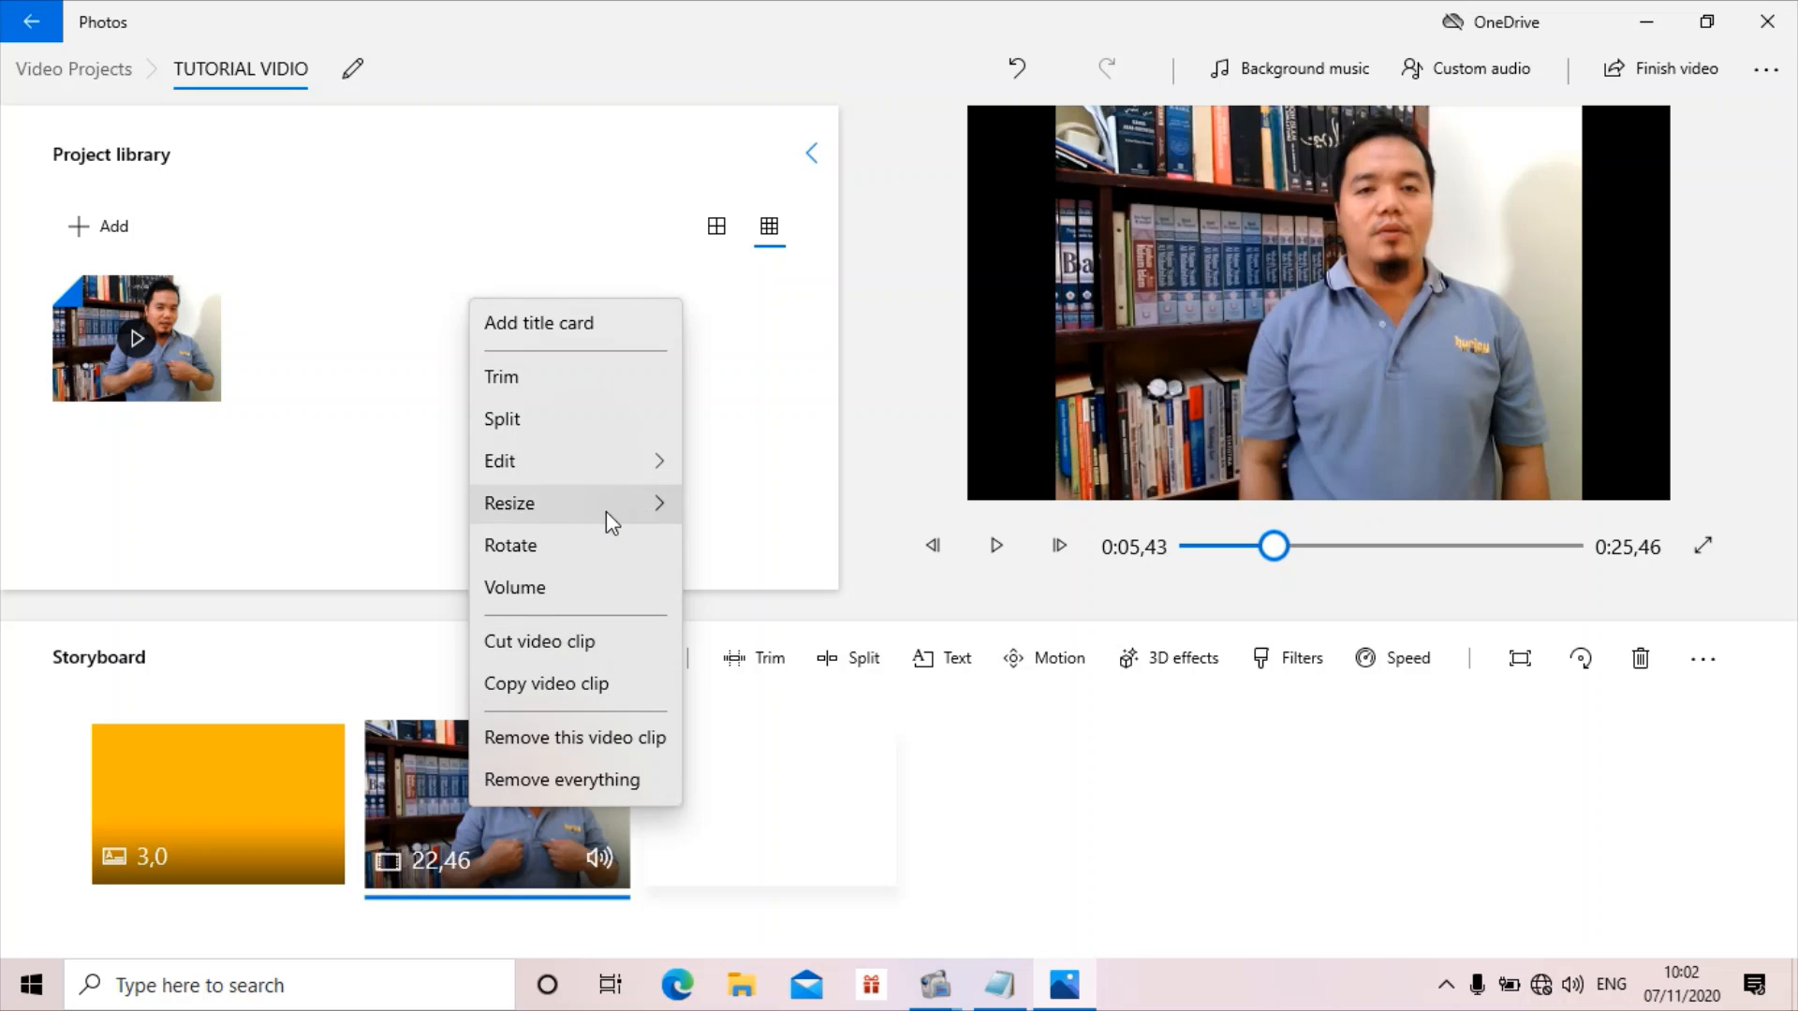
left_click(536, 854)
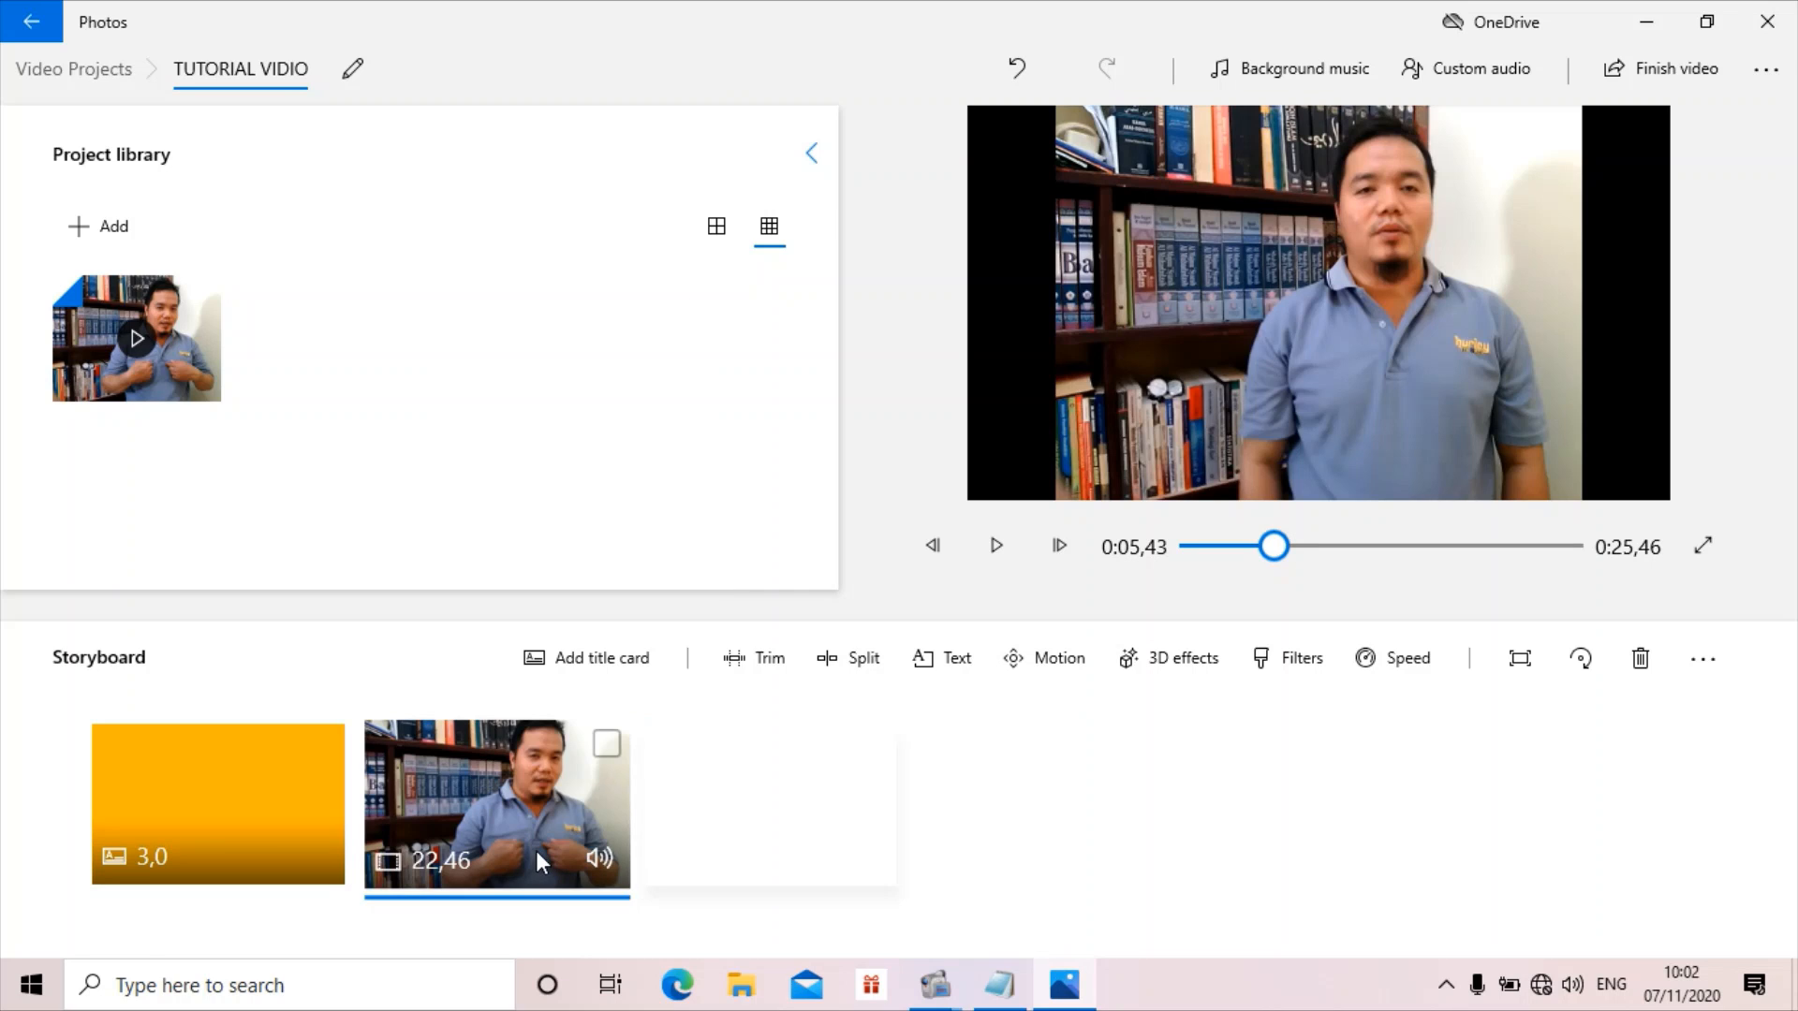
Check the title card and the last seconds of the clip in the project preview
left_click(1242, 547)
left_click(1200, 551)
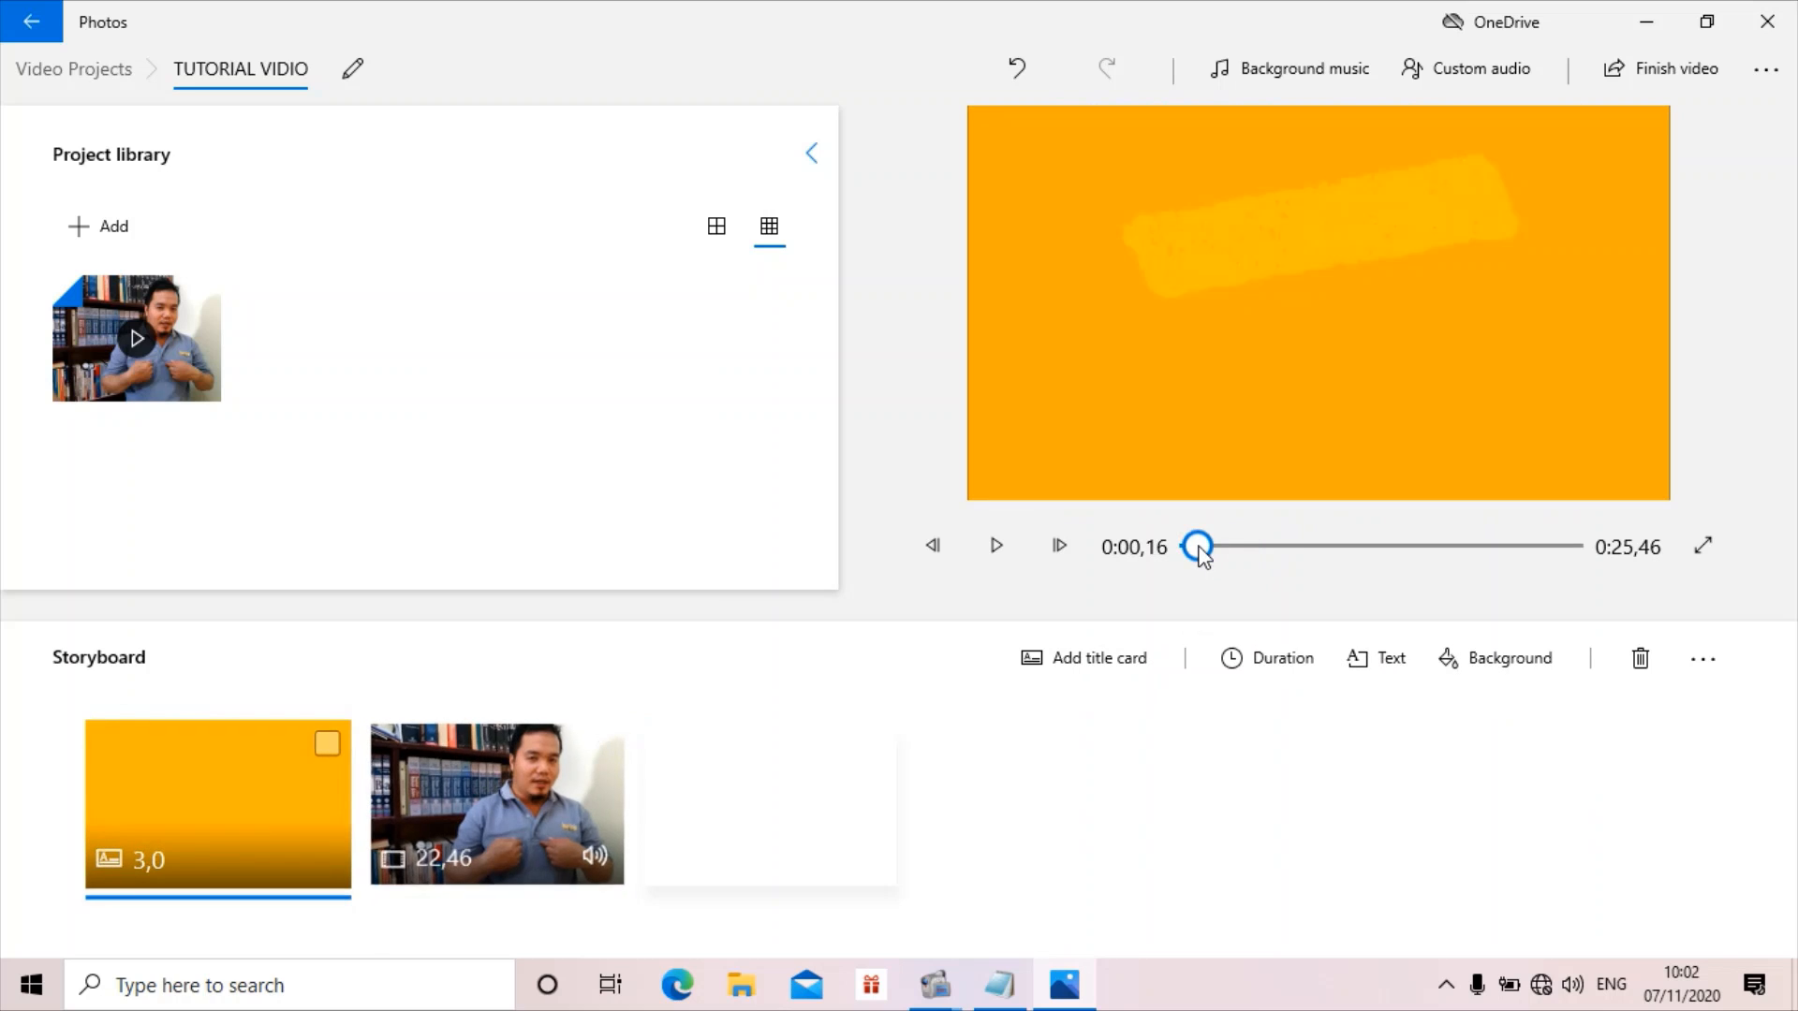
left_click(1229, 547)
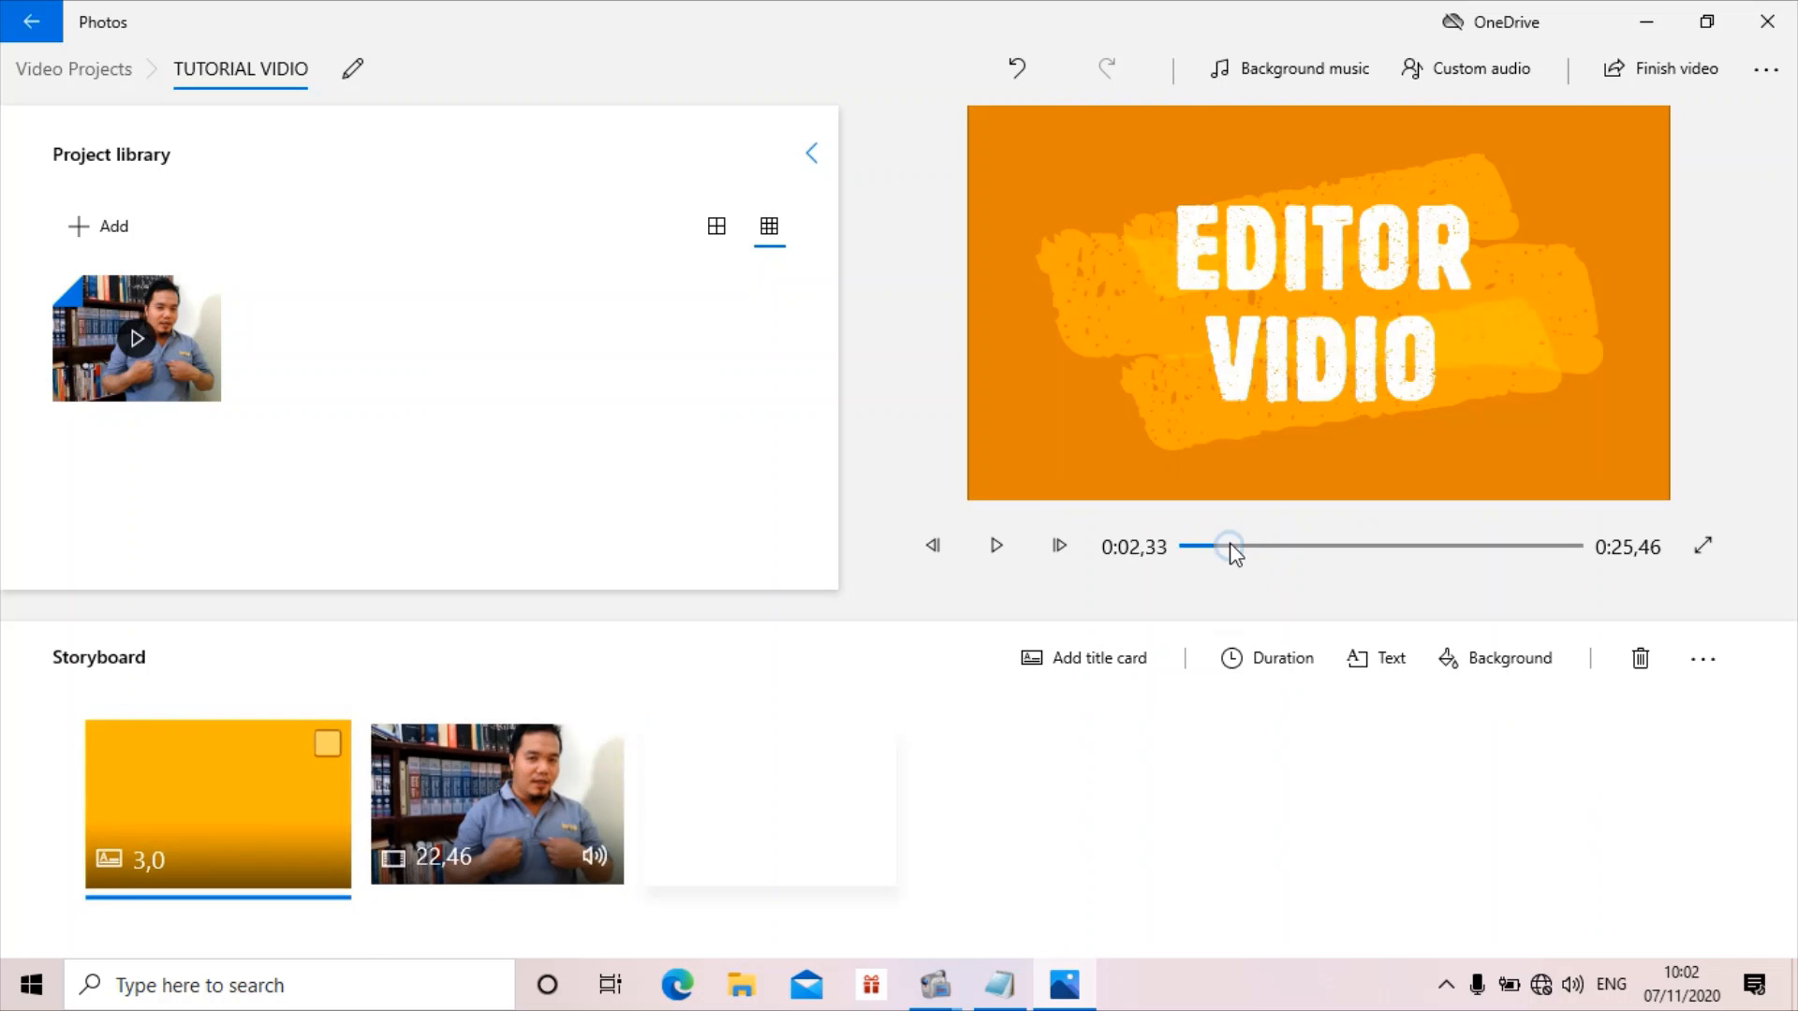
left_click(1569, 546)
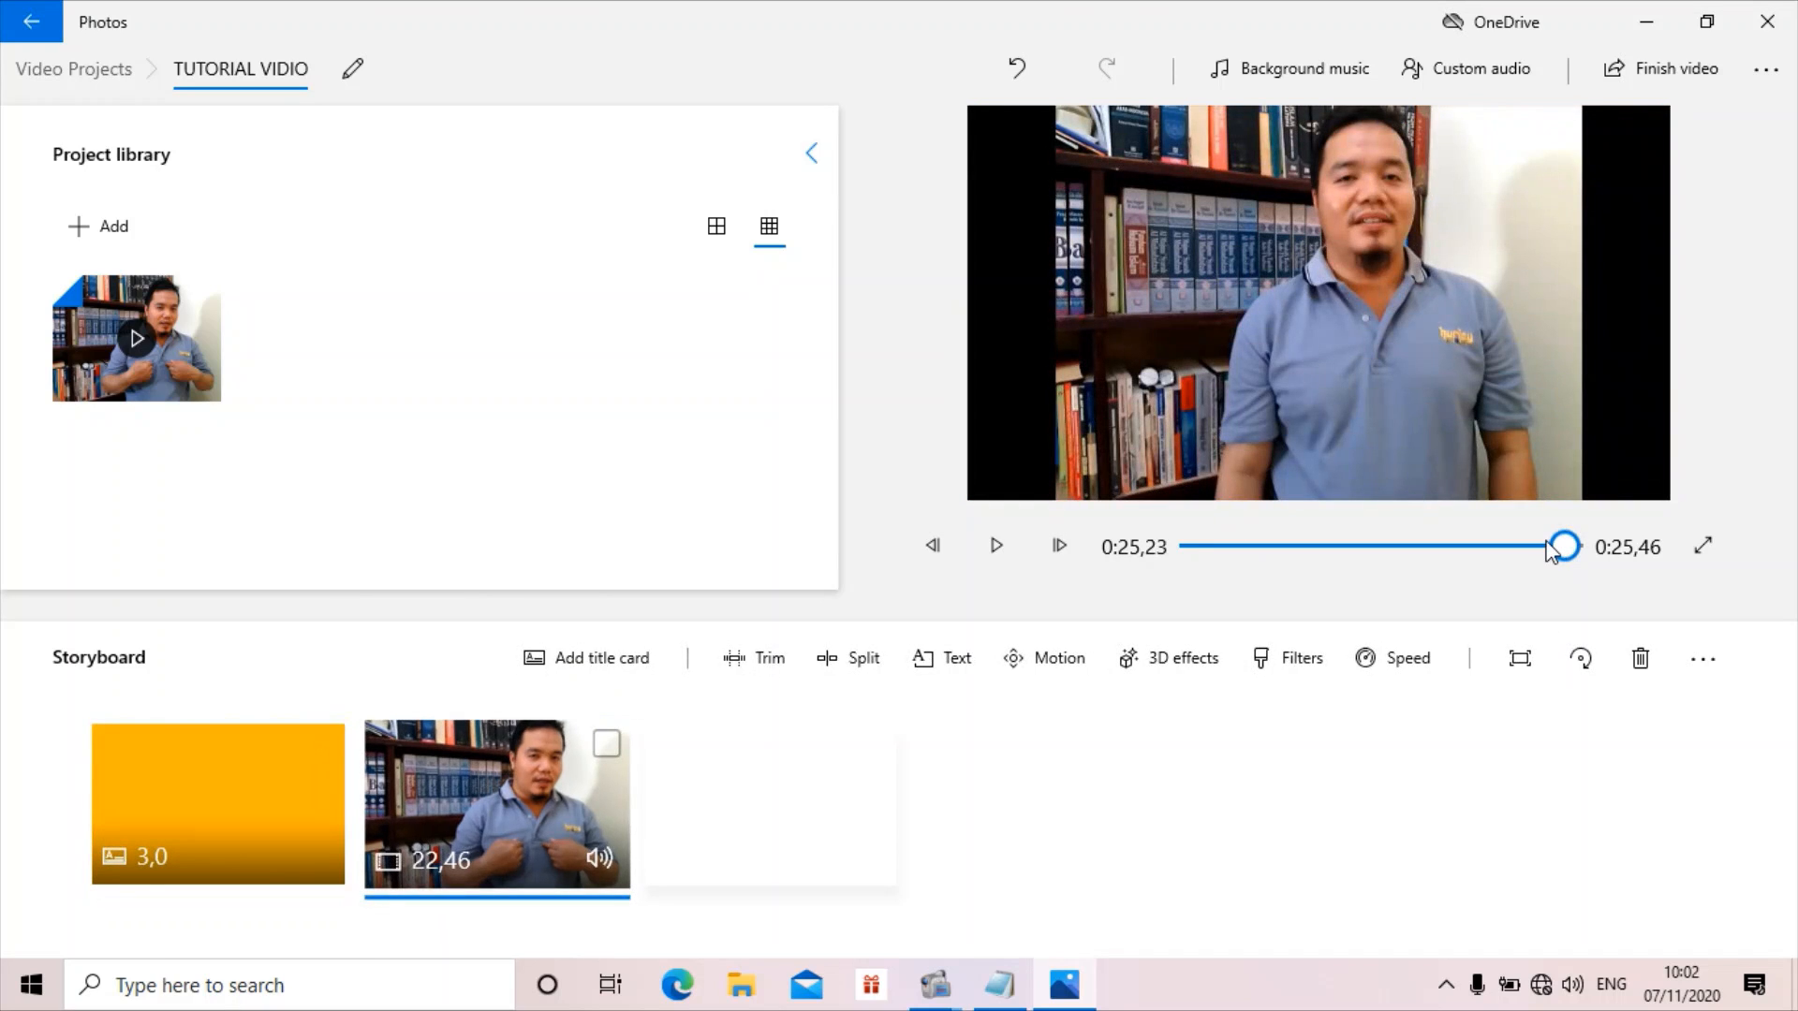
left_click(1546, 547)
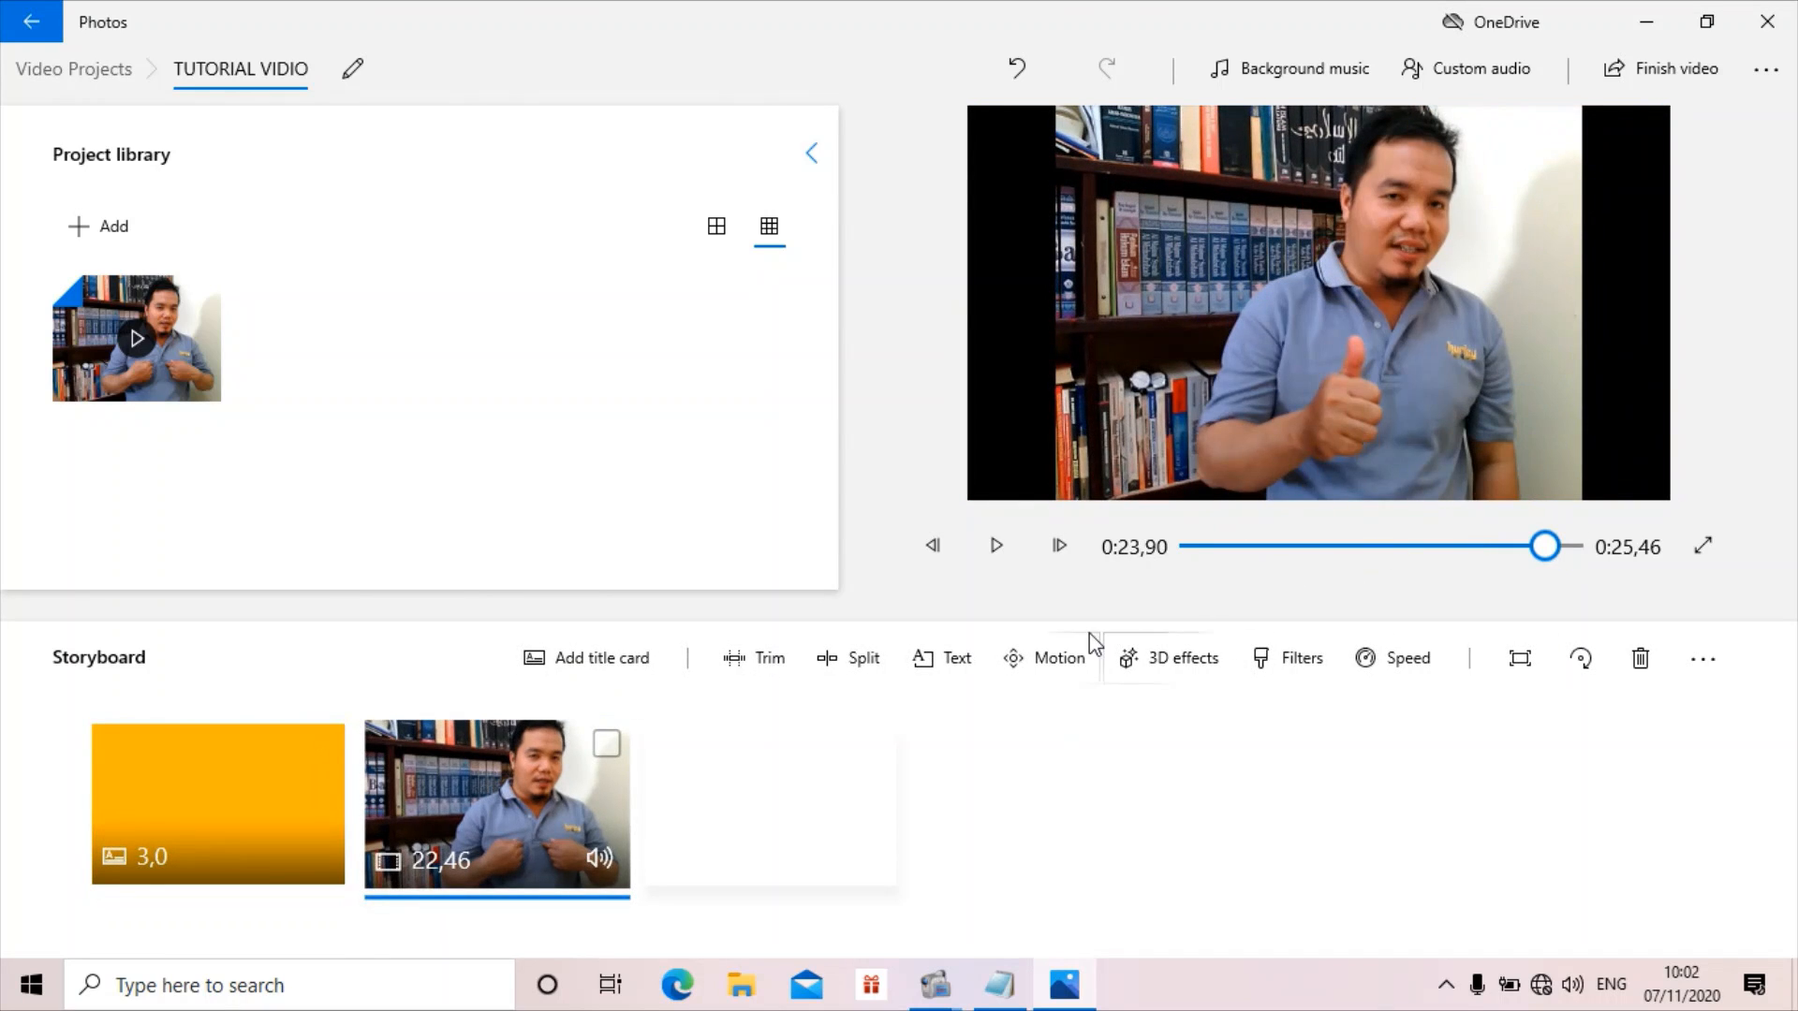
Split the video clip at 0:21,63 and remove the short second part from the storyboard
left_click(863, 662)
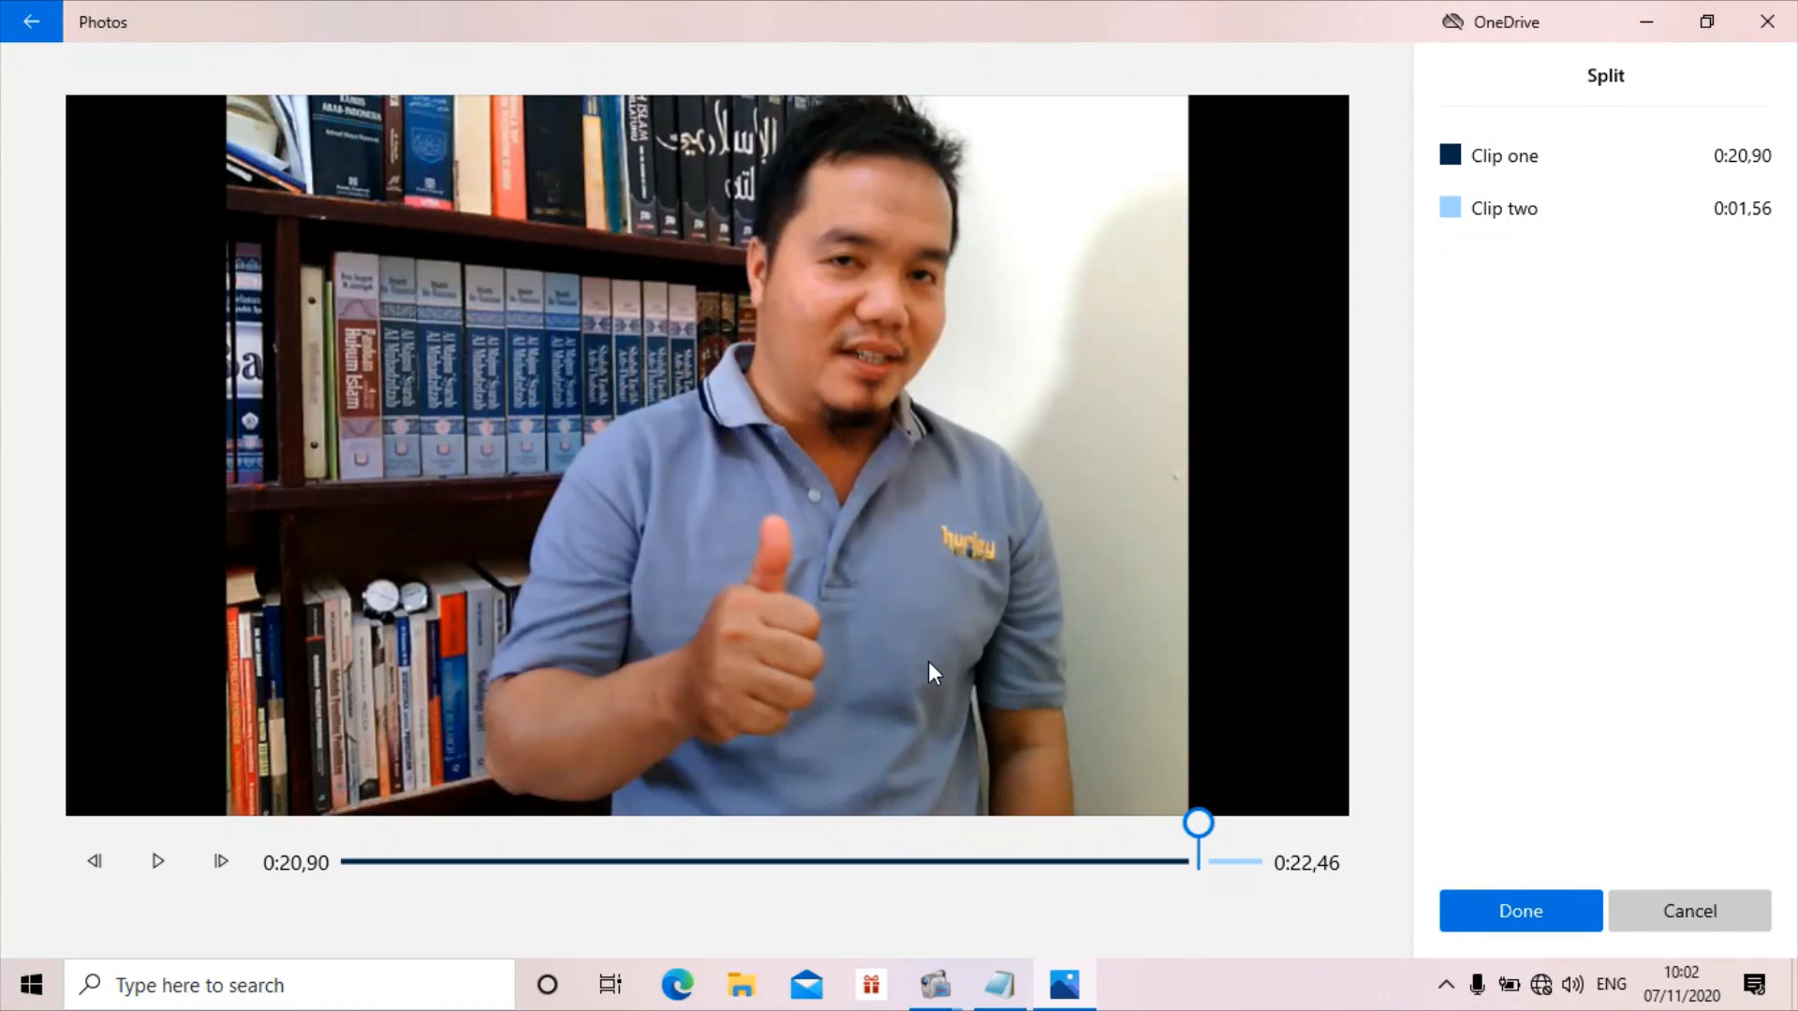
left_click(1143, 866)
left_click(1172, 862)
left_click(1208, 866)
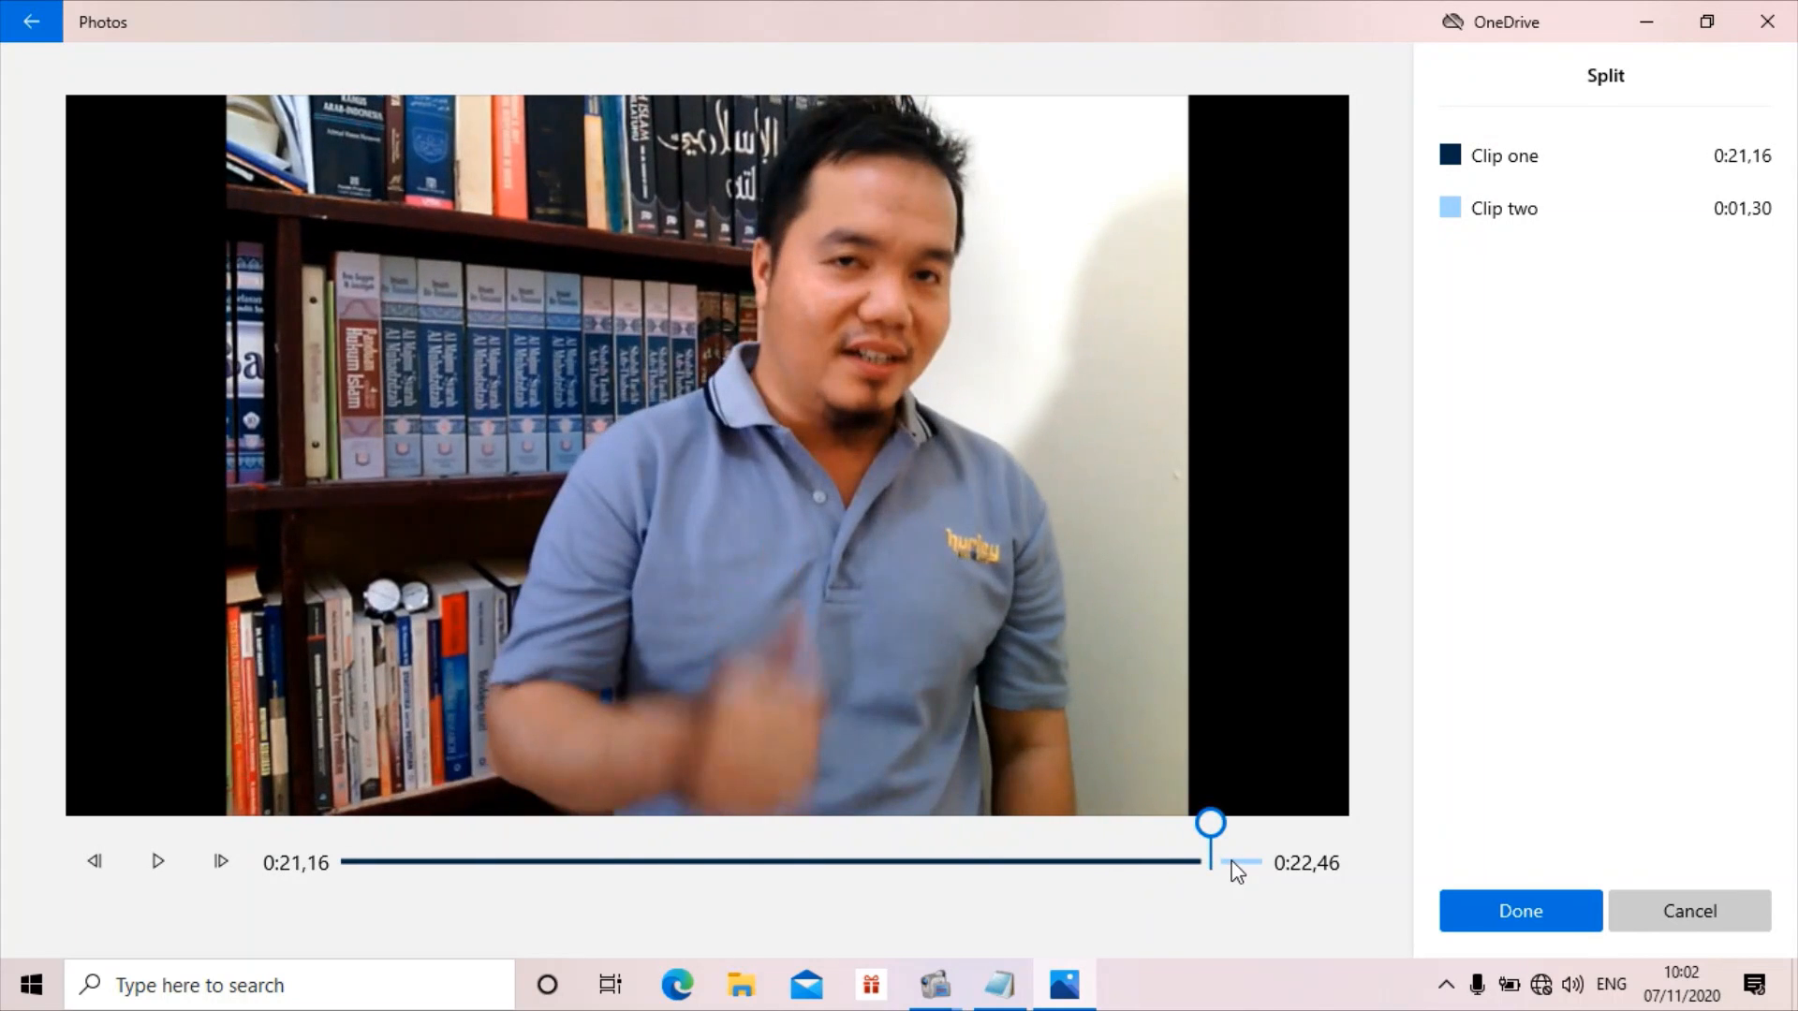
left_click(1234, 865)
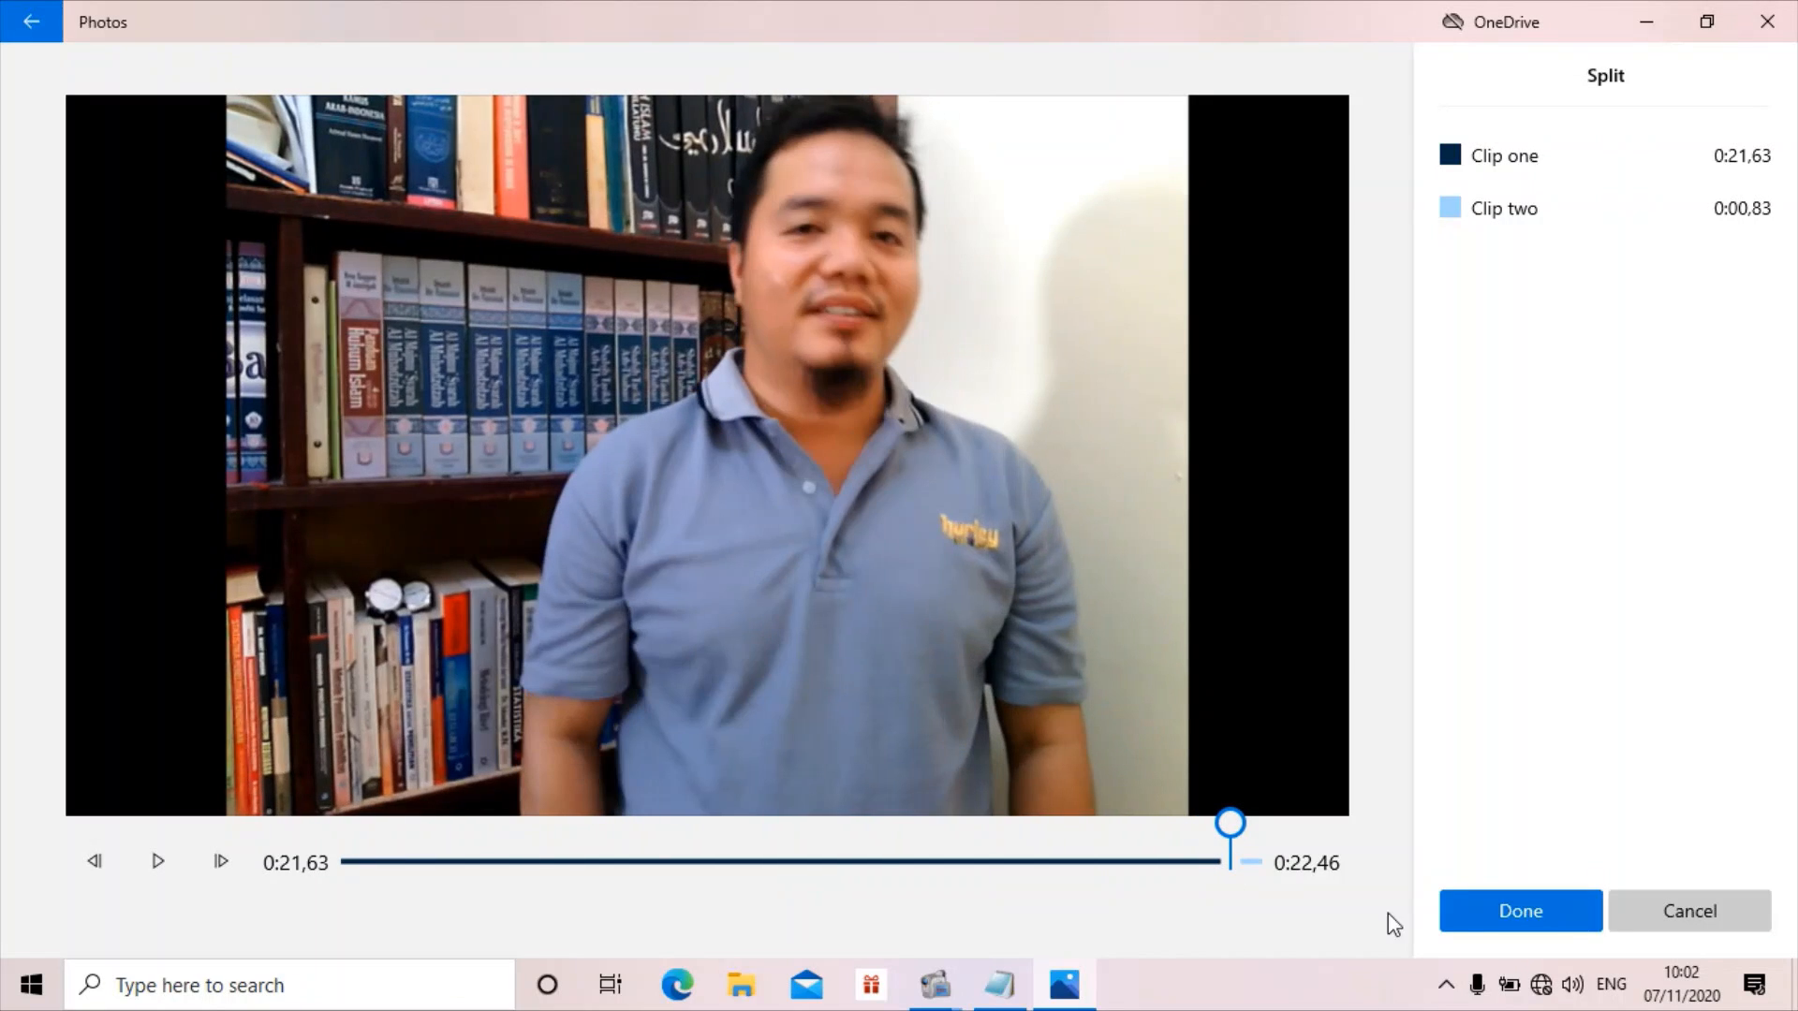
left_click(1519, 911)
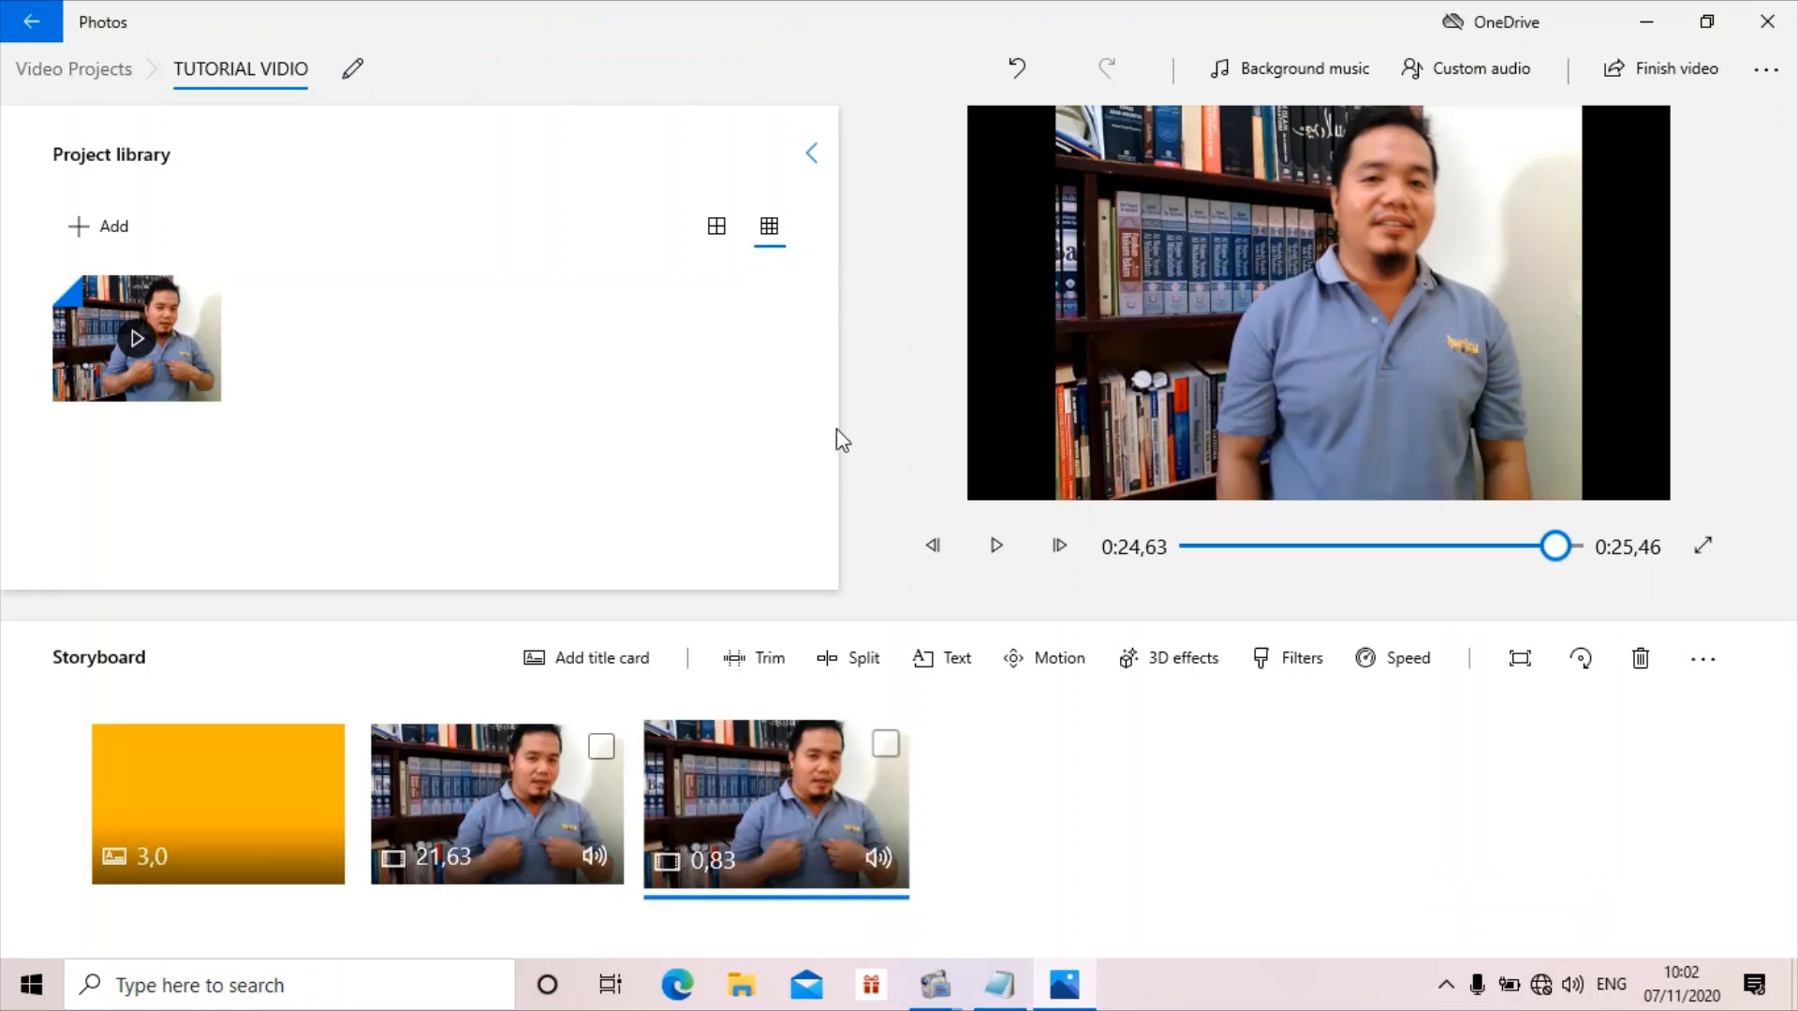
right_click(760, 825)
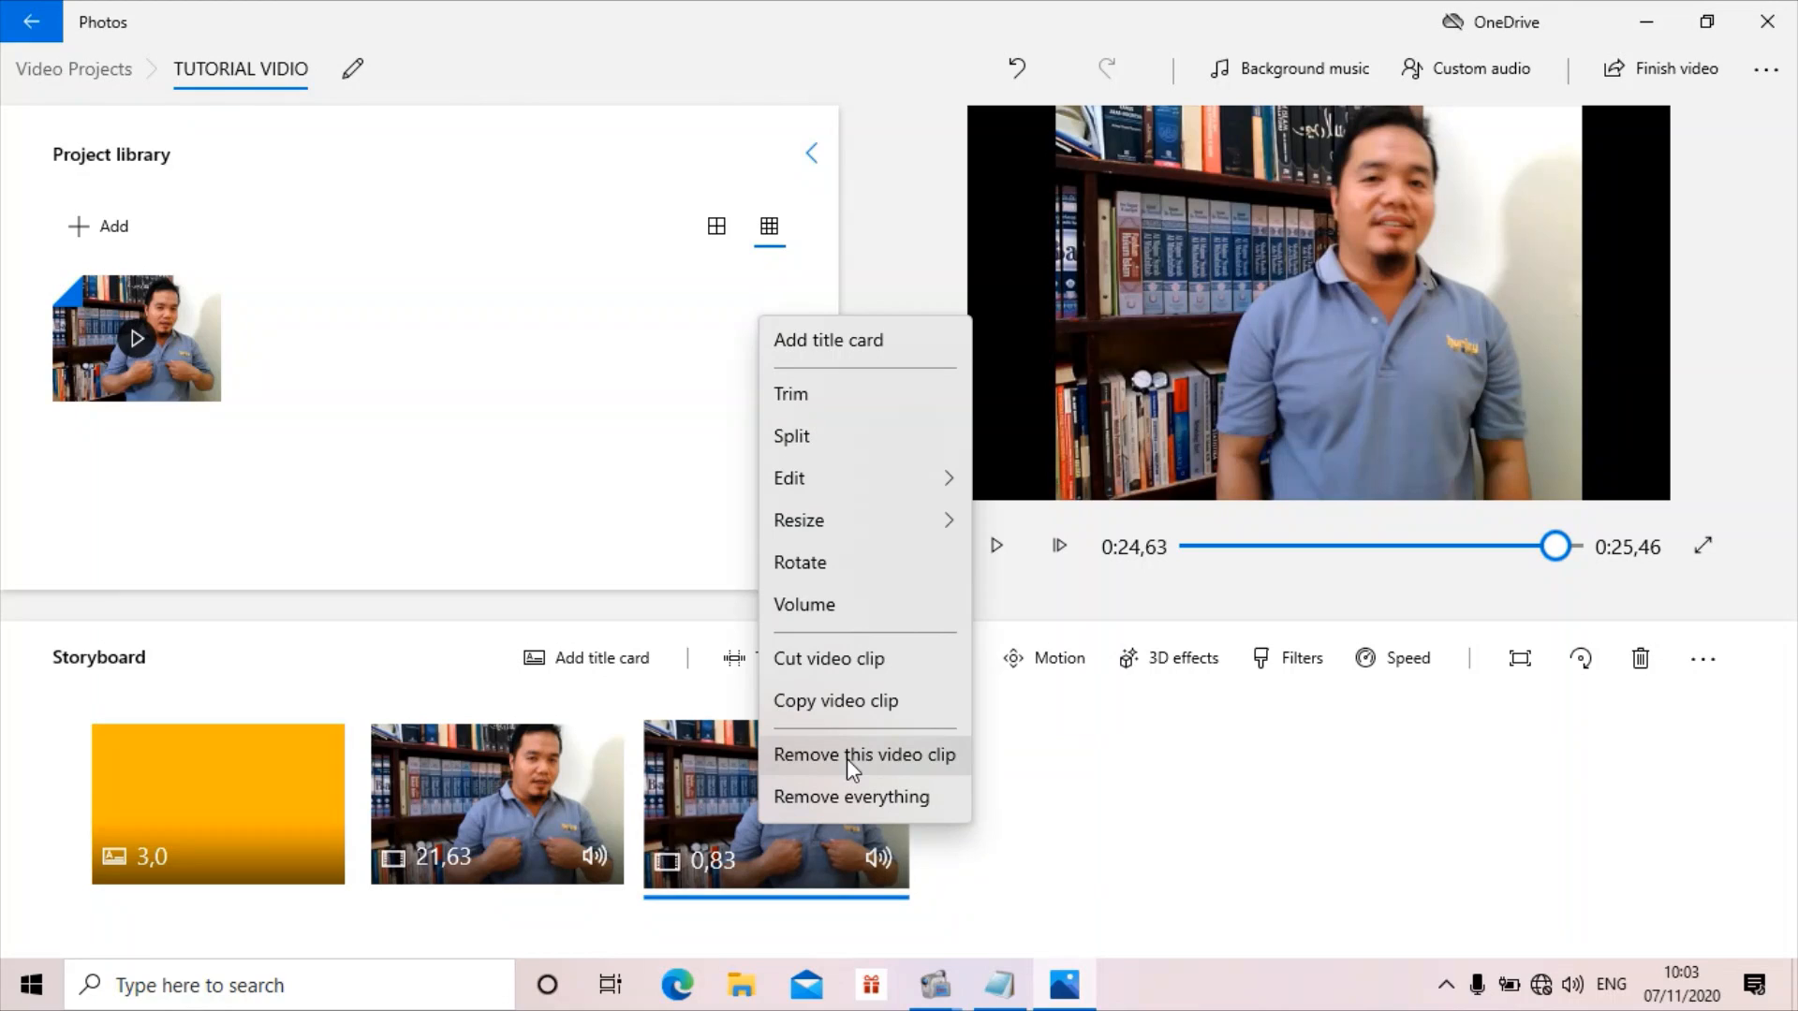
left_click(901, 763)
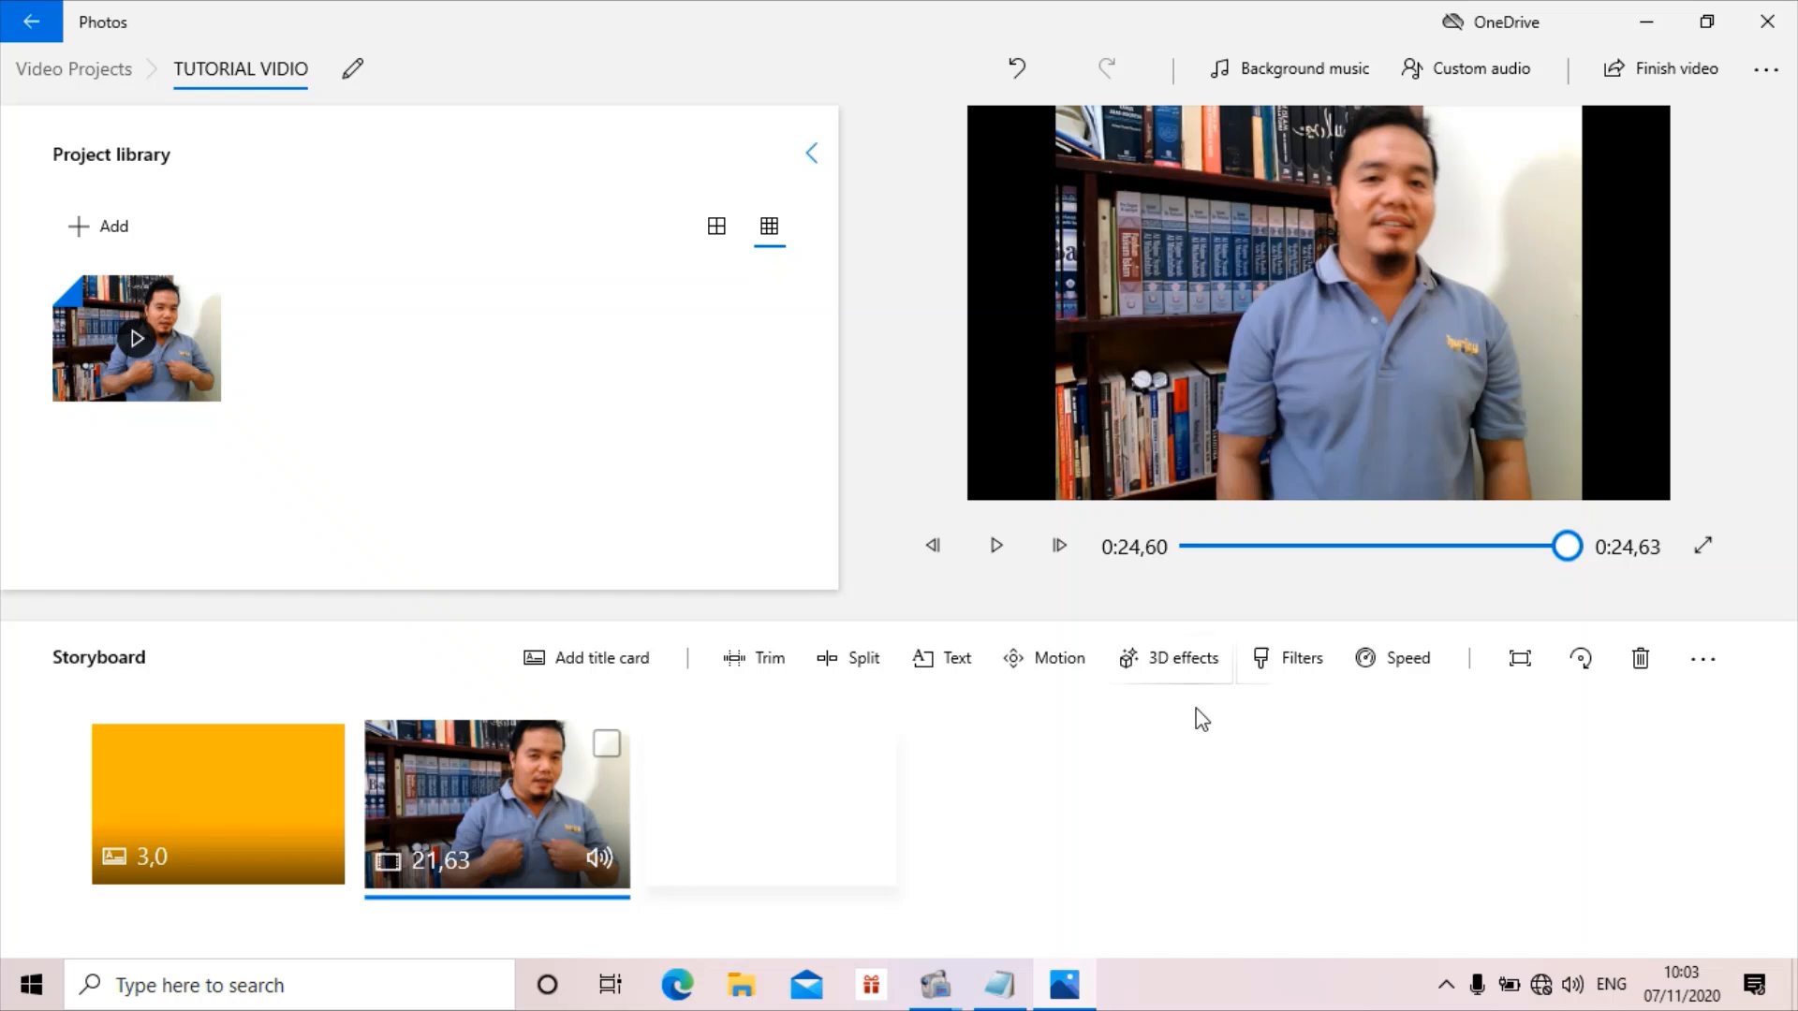
Add the Autumn leaves 3D effect to the video clip, extend its span from near the clip's start to its end, and save
left_click(1183, 659)
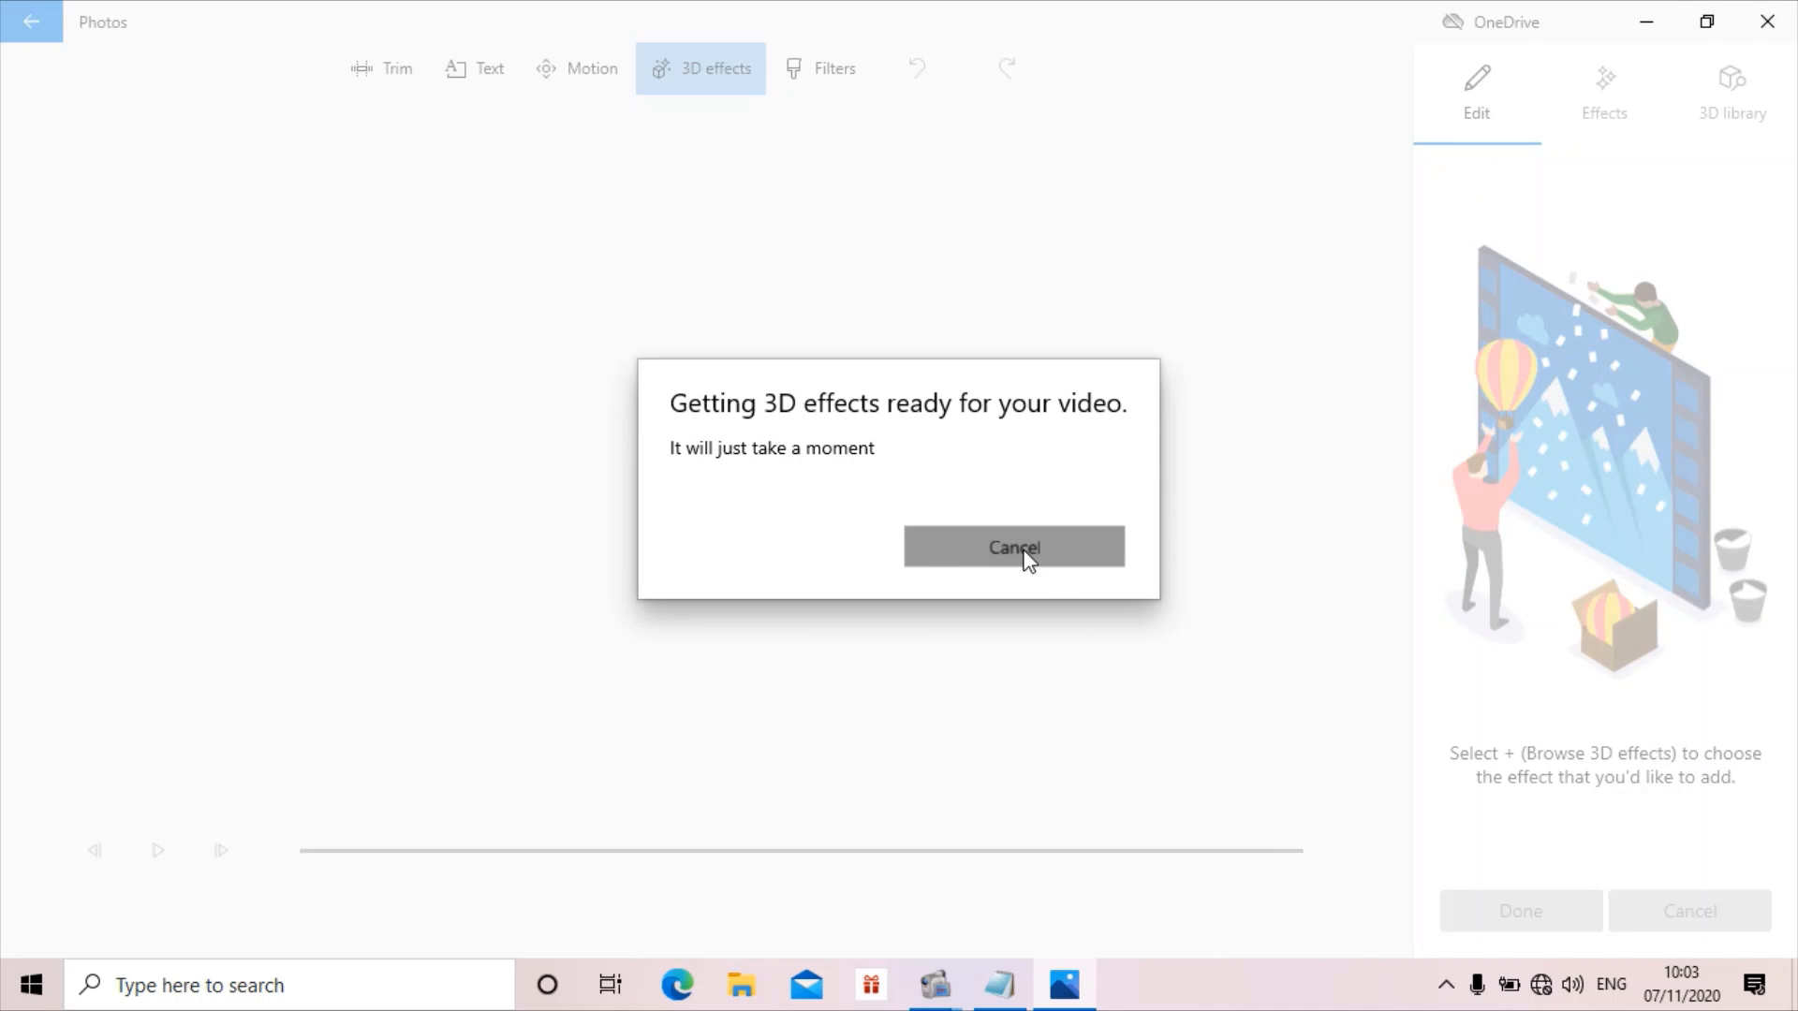
left_click(1024, 552)
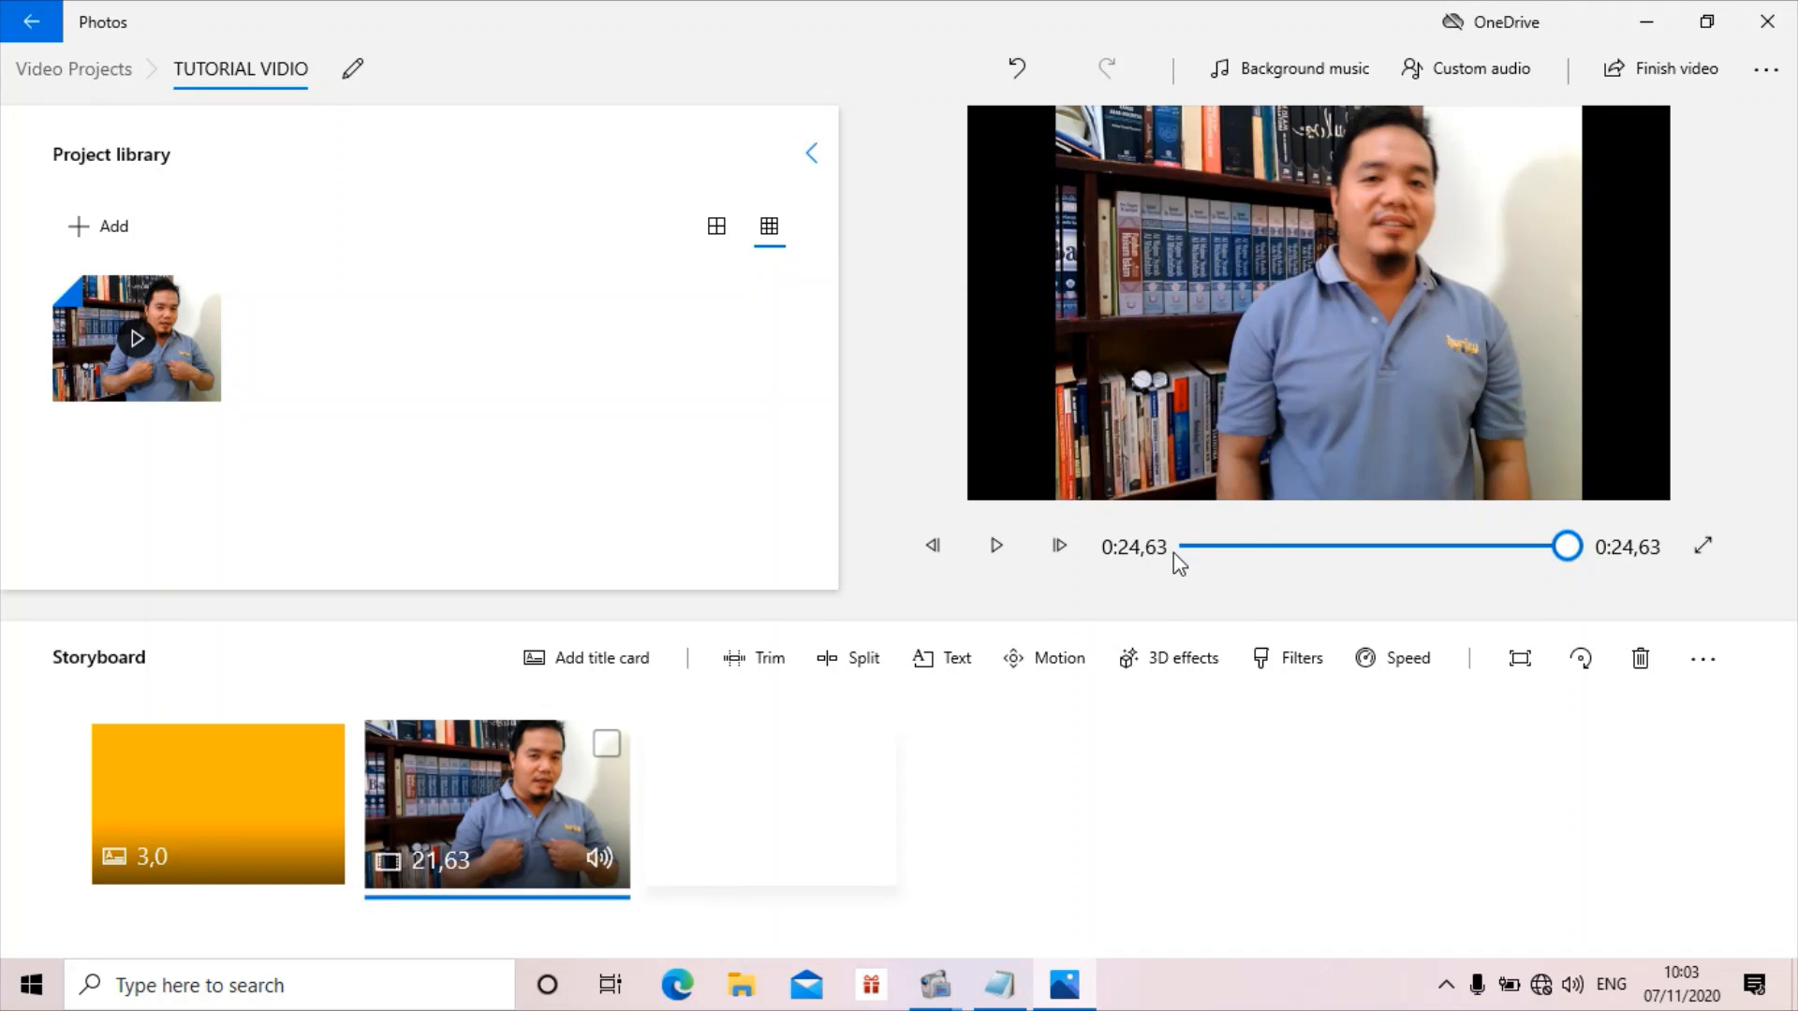
left_click(1181, 658)
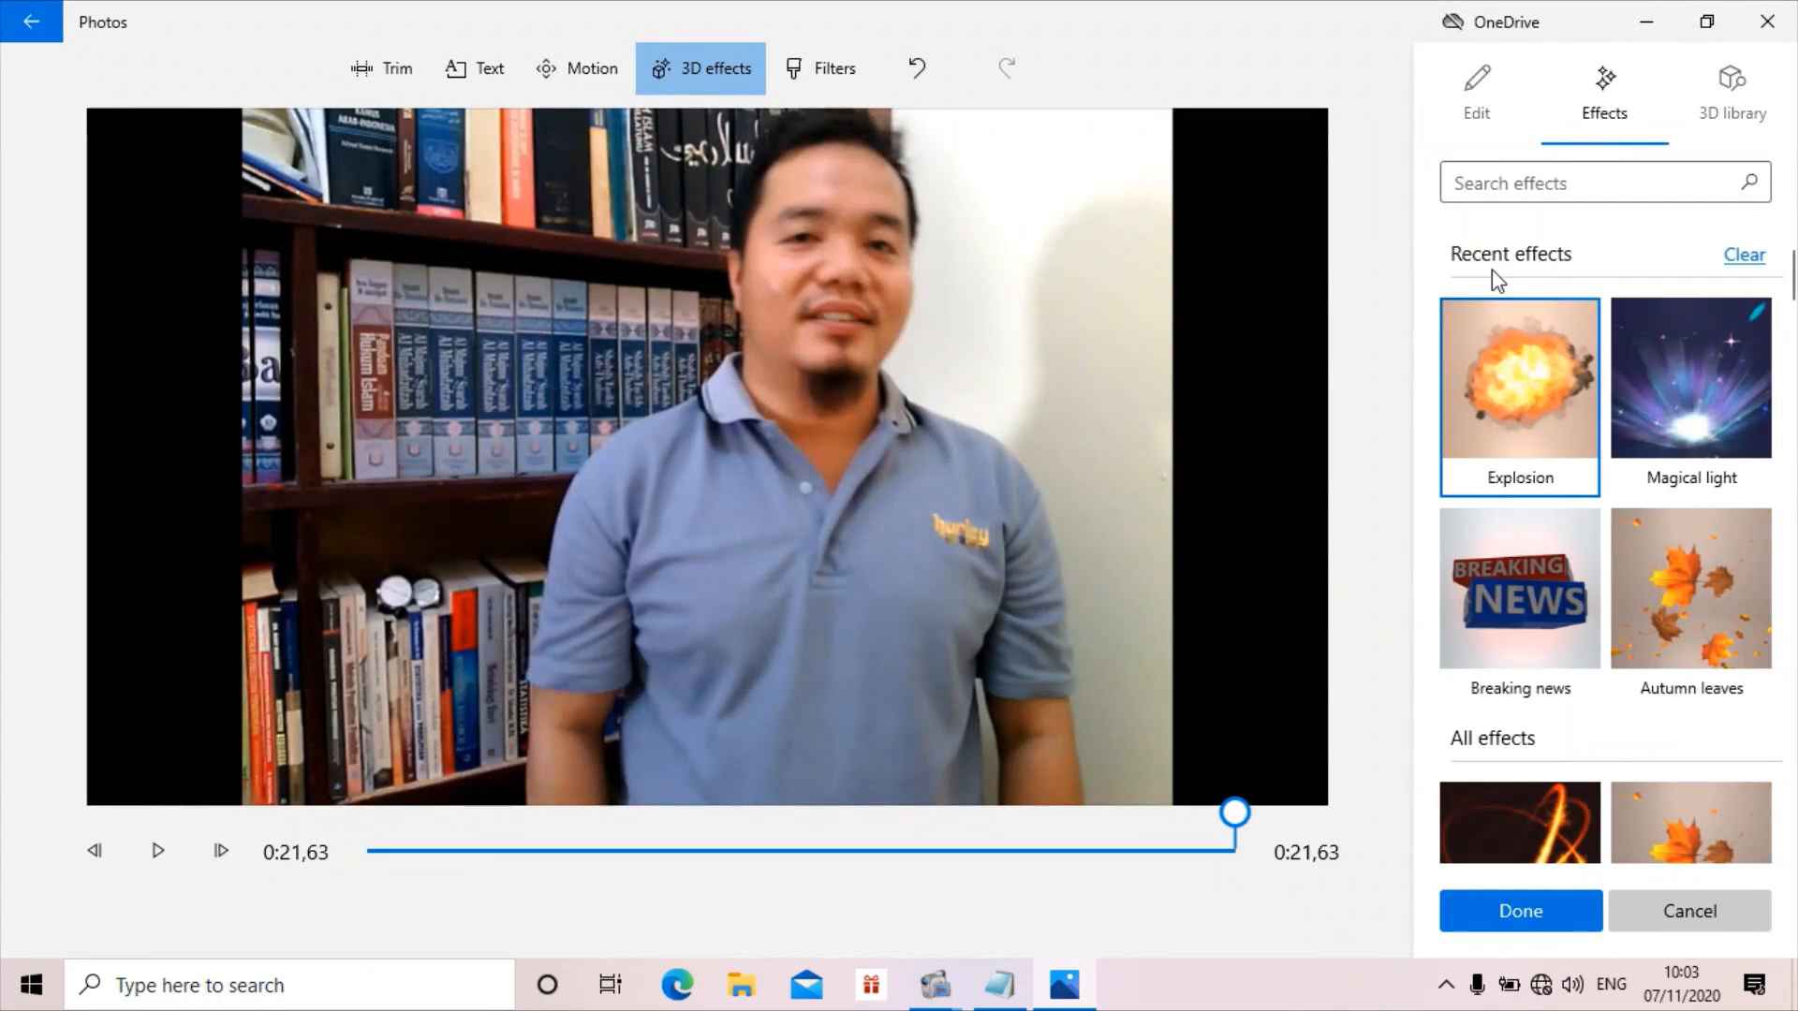
left_click(1479, 117)
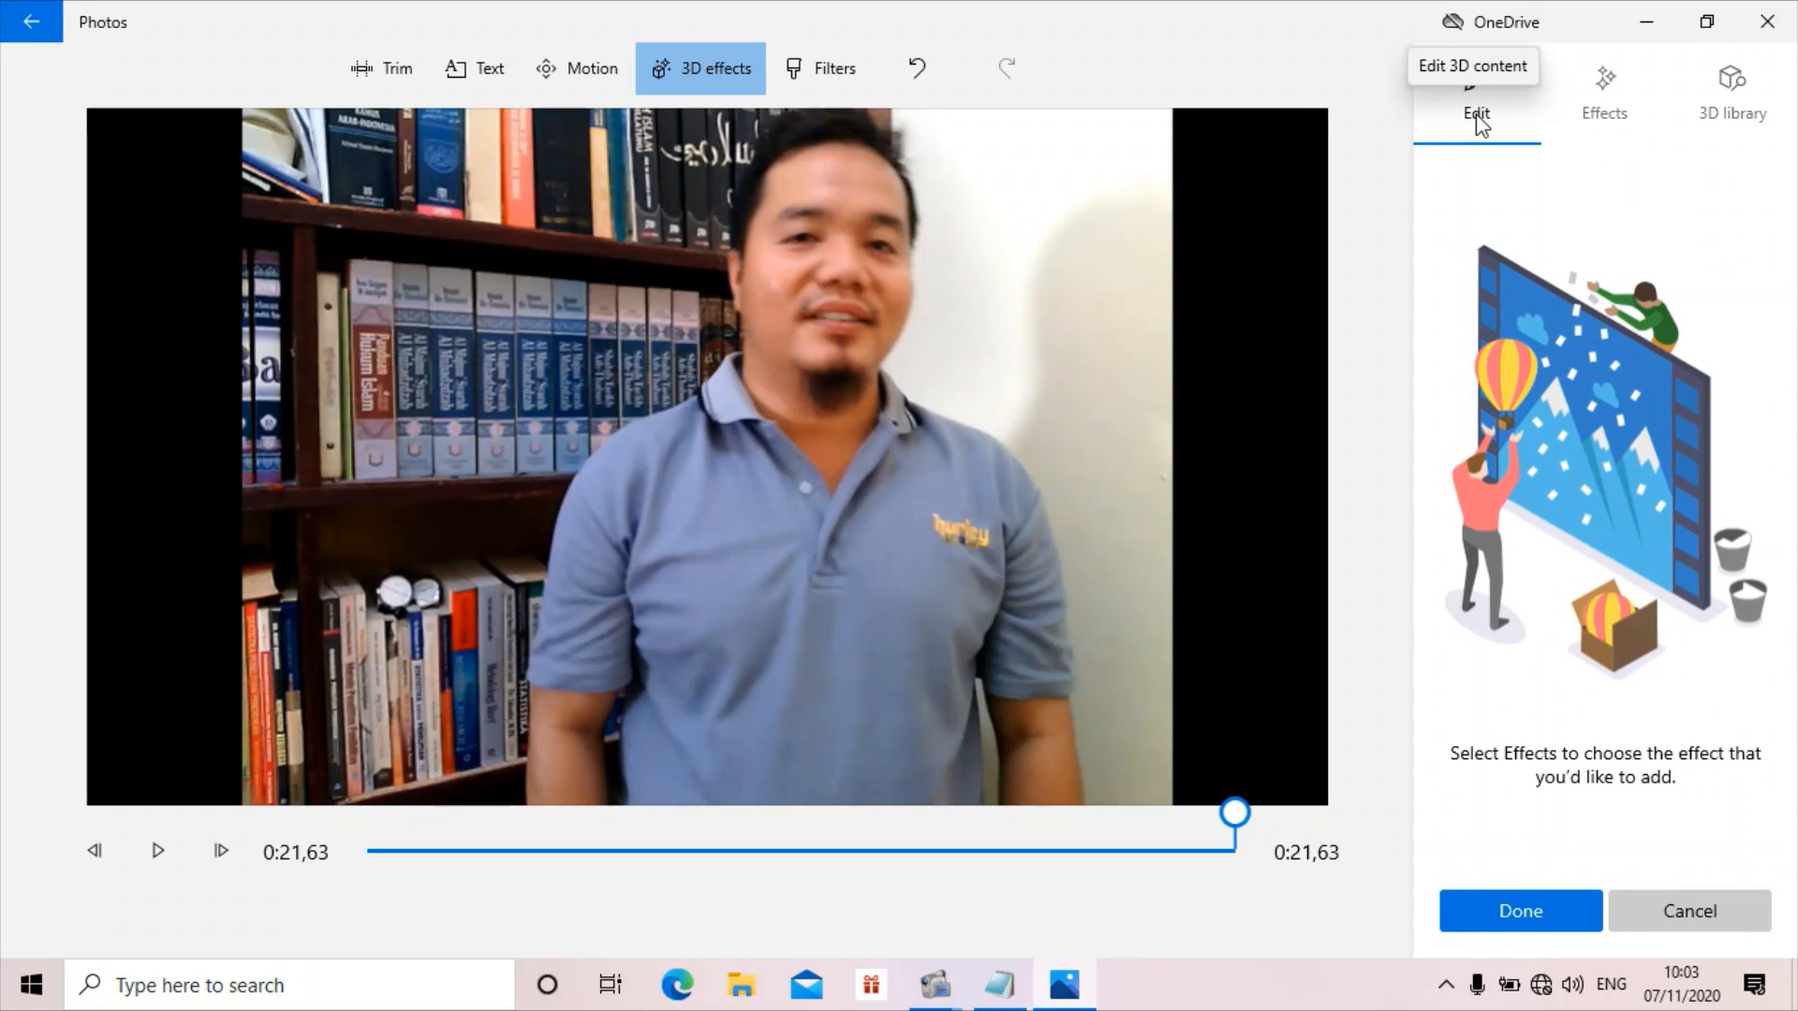
left_click(1603, 117)
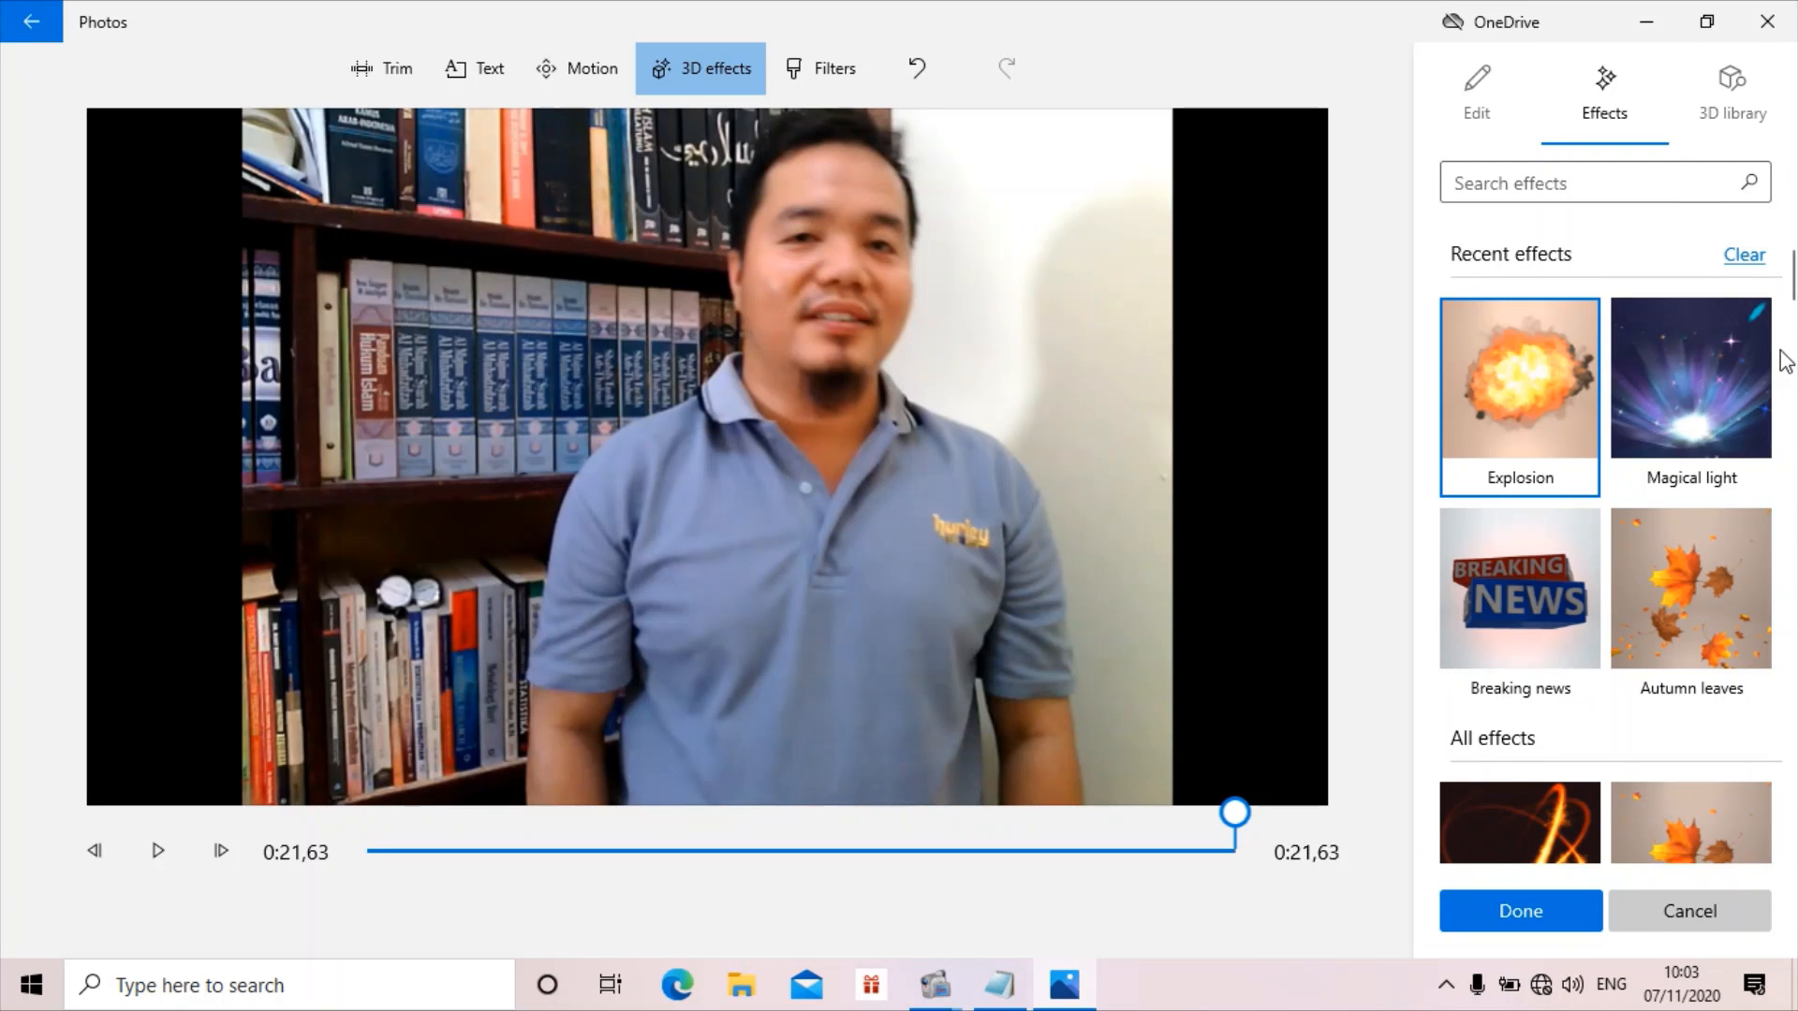
left_click_drag(1788, 304, 1788, 338)
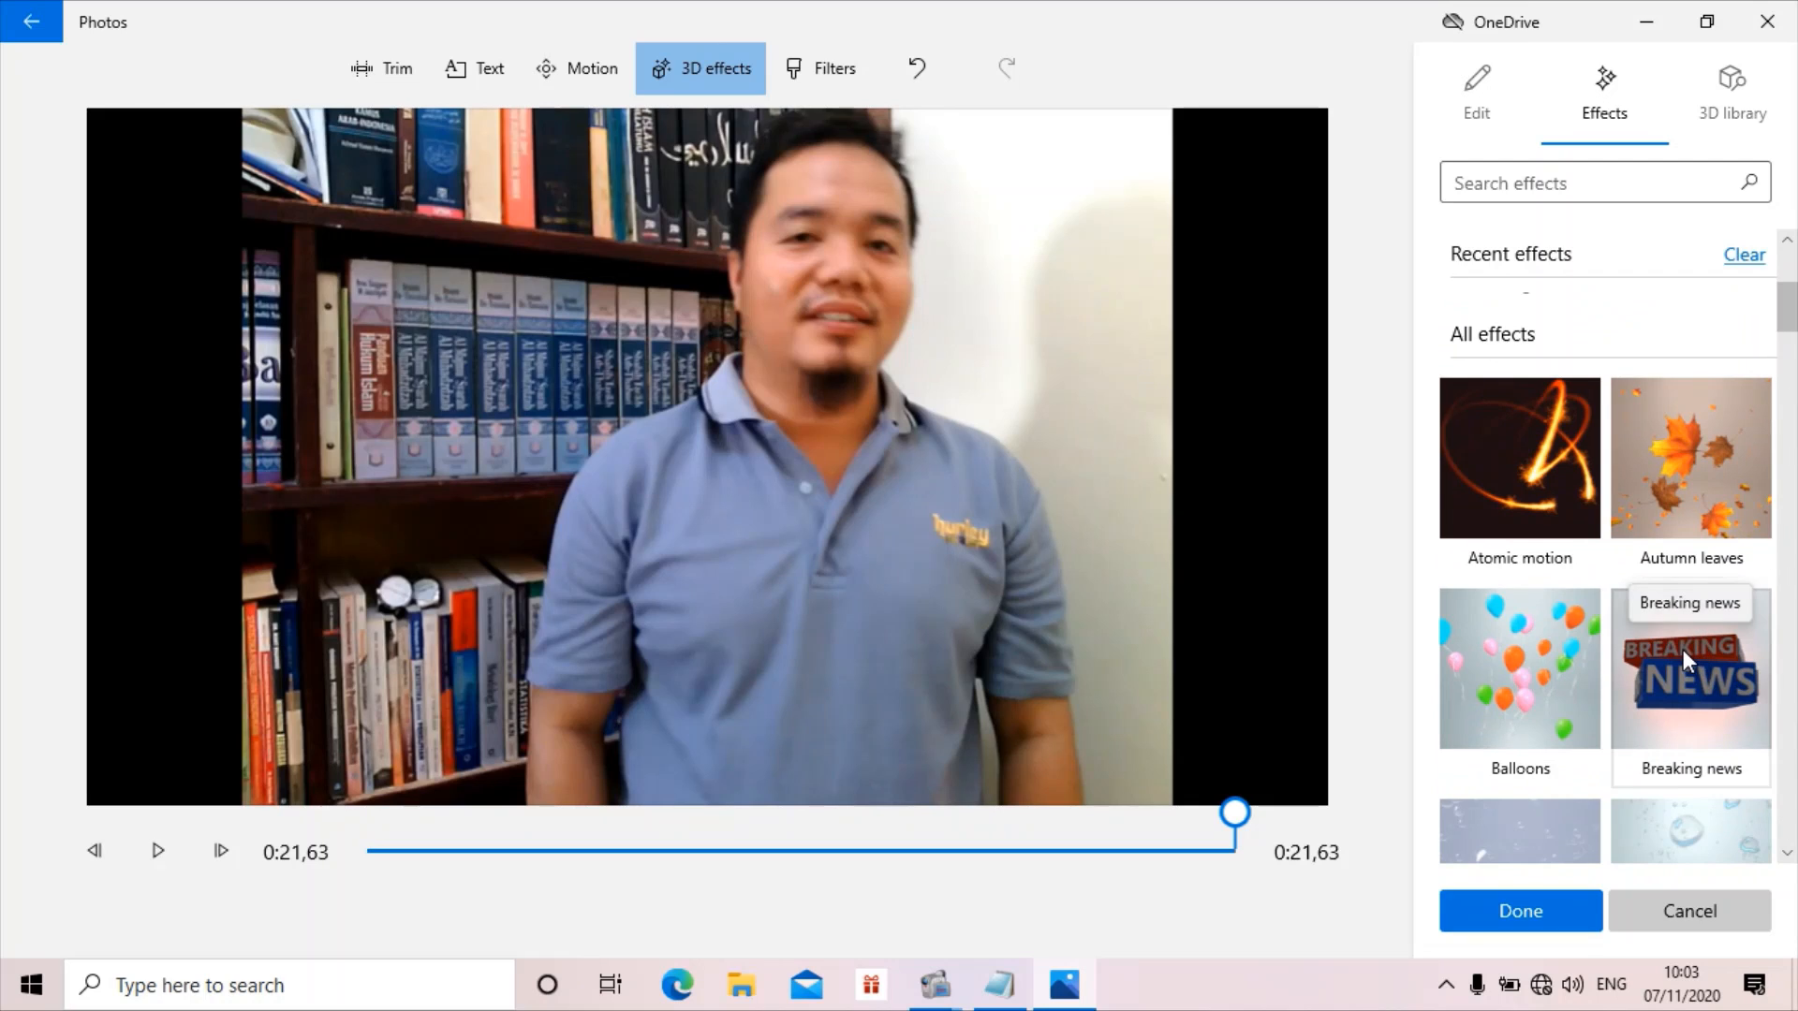
left_click(1697, 481)
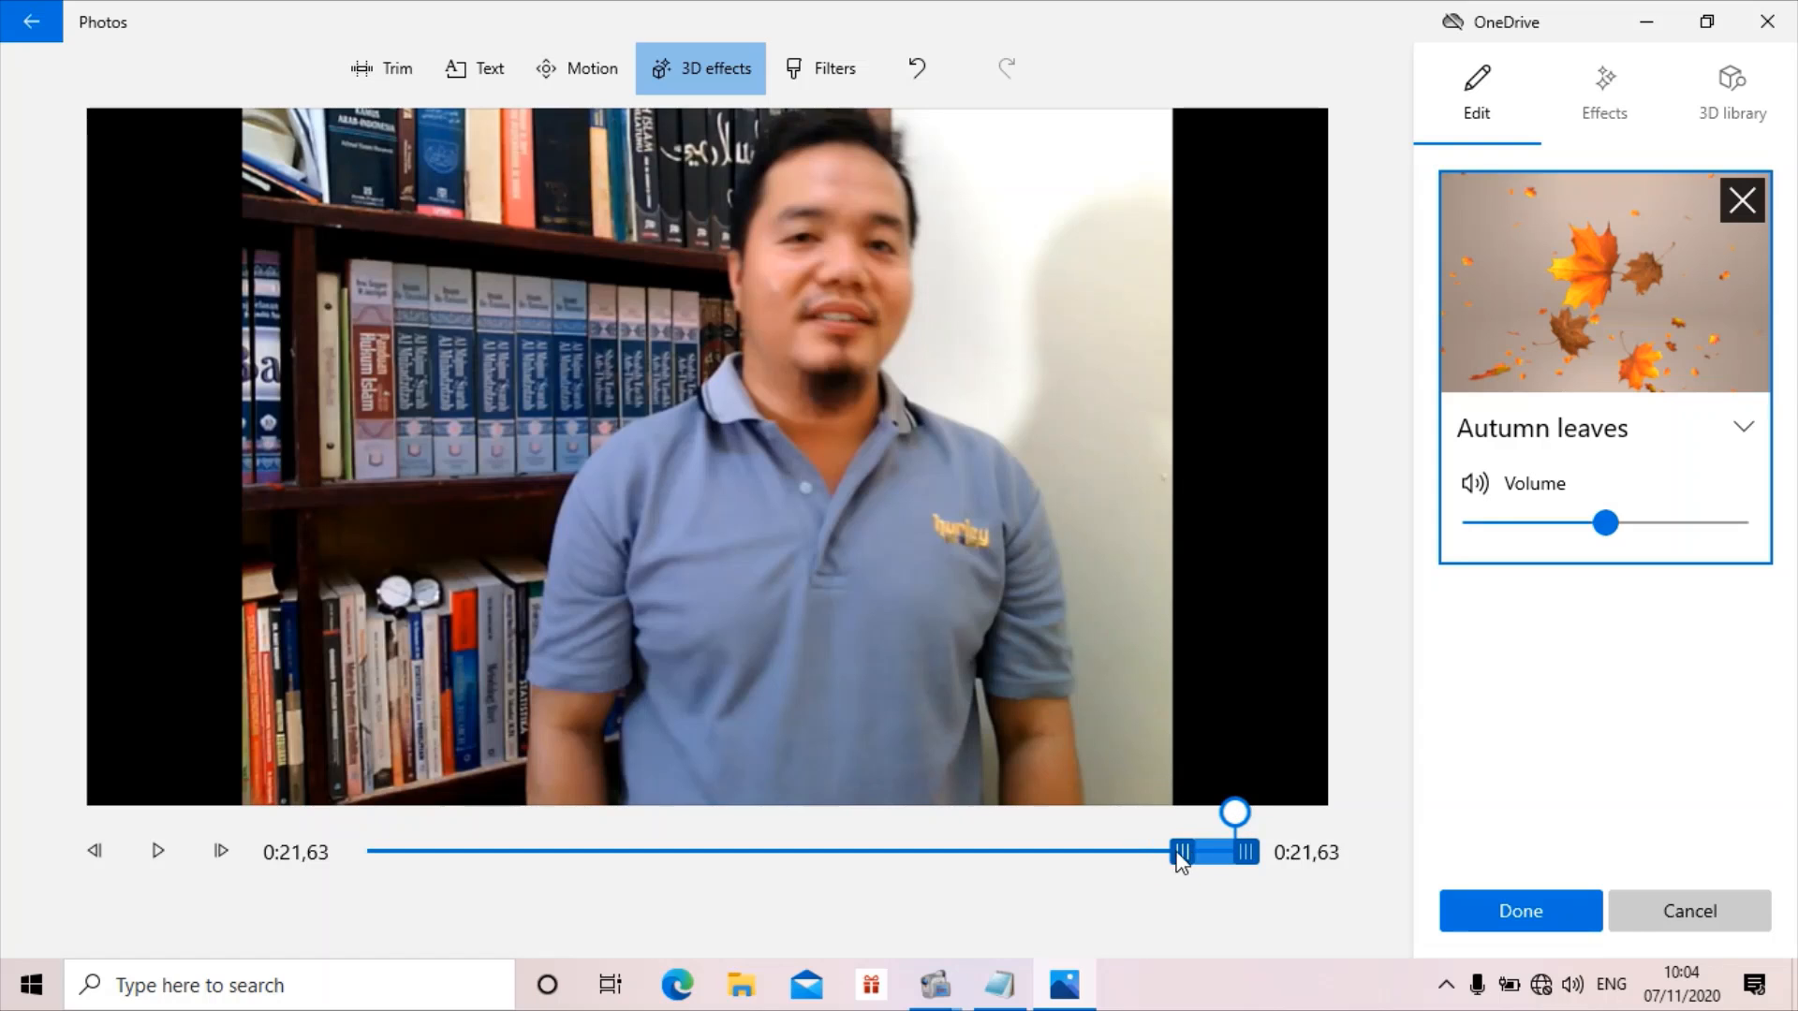
left_click_drag(1189, 850, 403, 854)
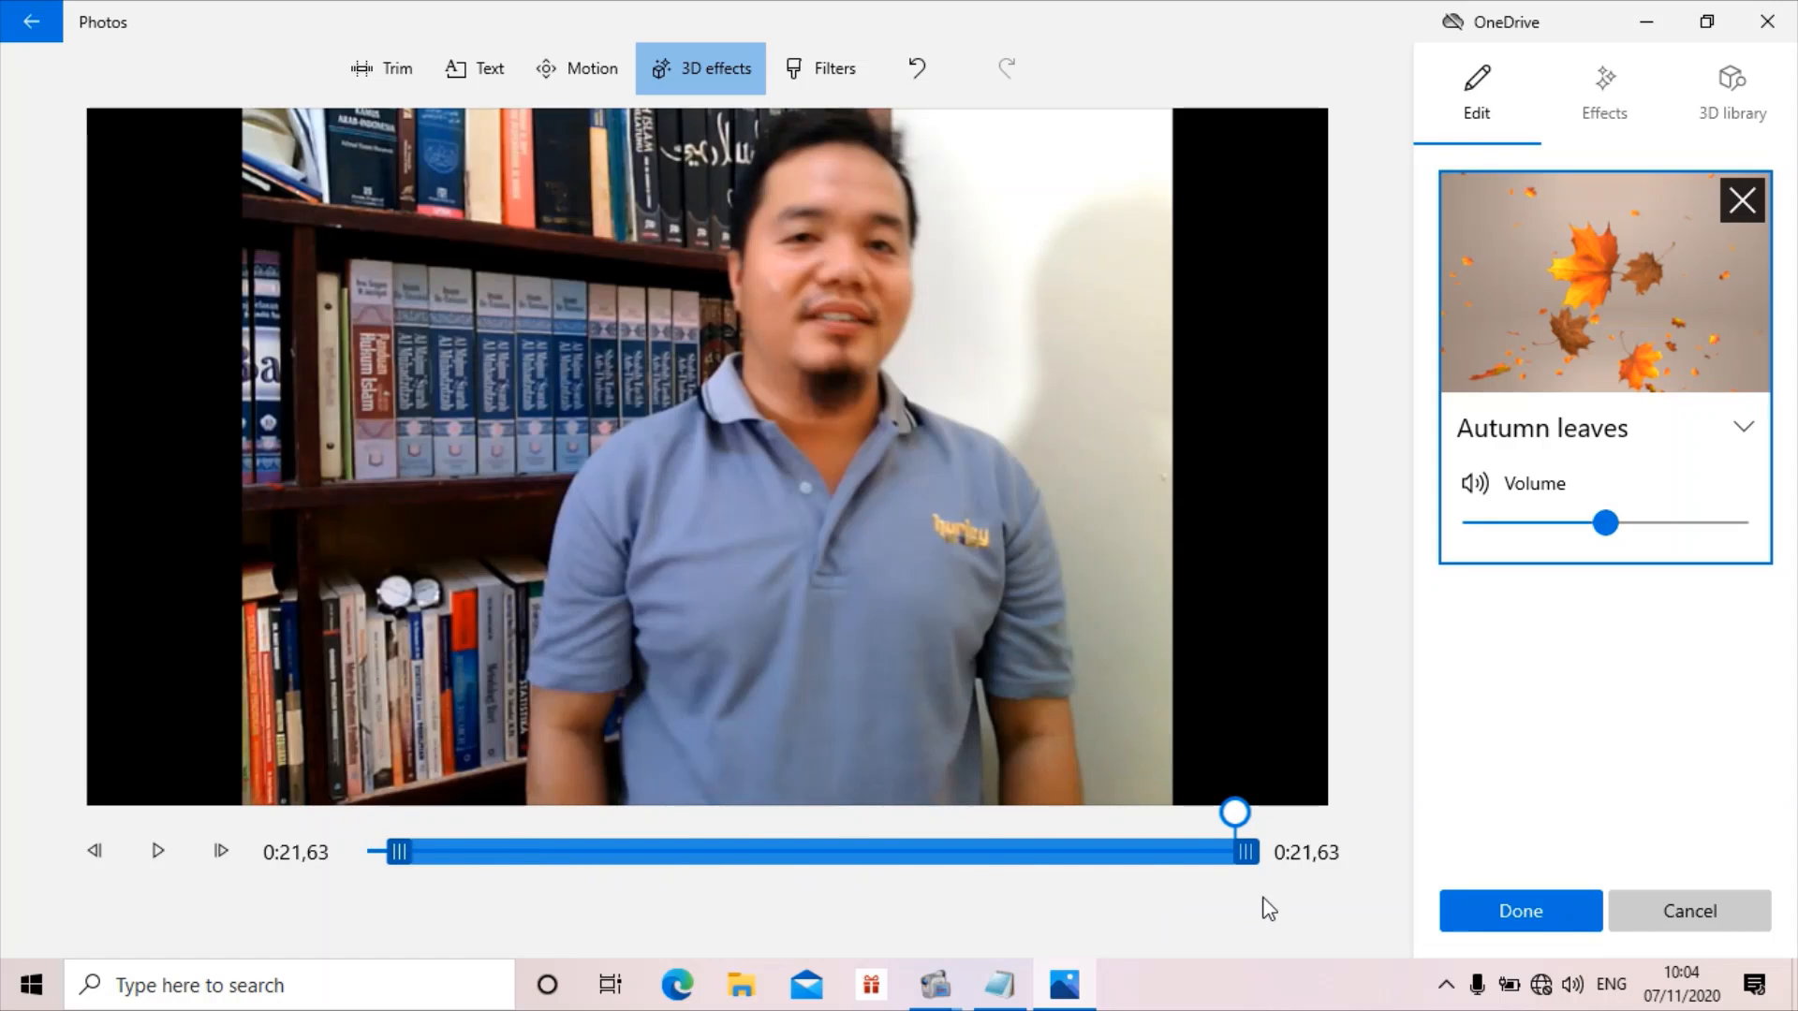
left_click(1519, 909)
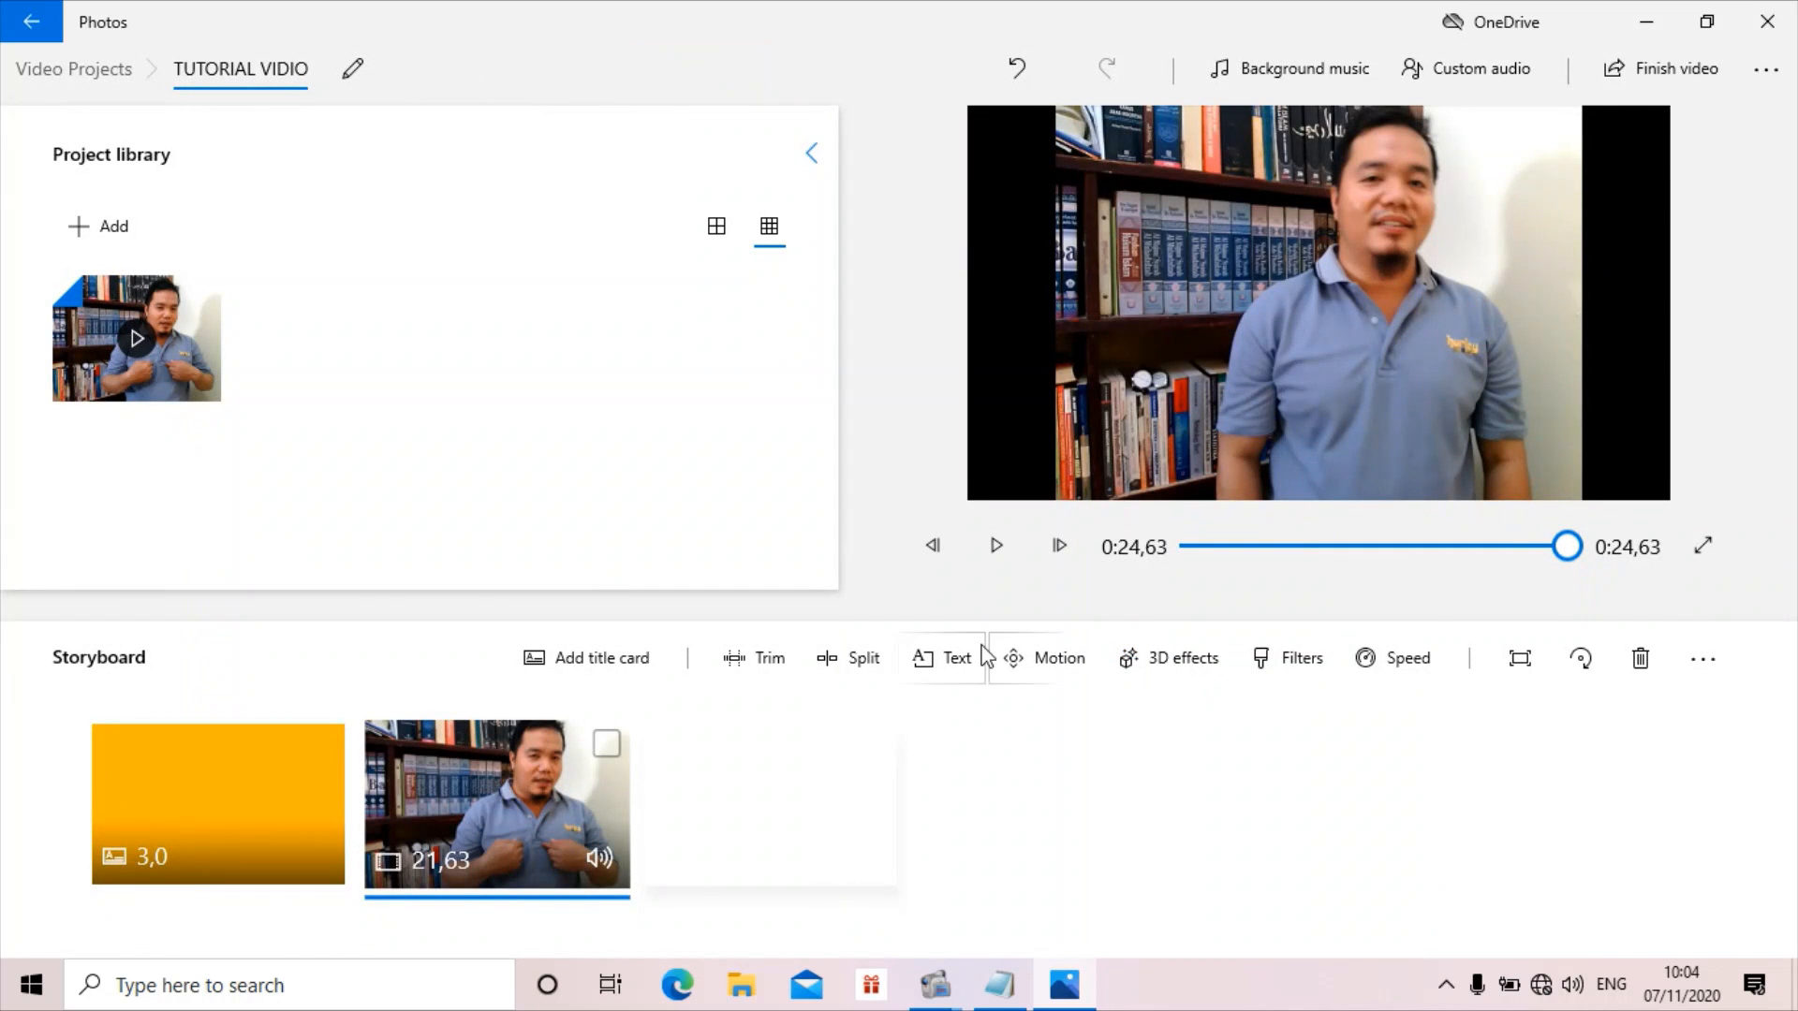
Play the project preview from the start and check the falling leaves over the clip
left_click(1195, 548)
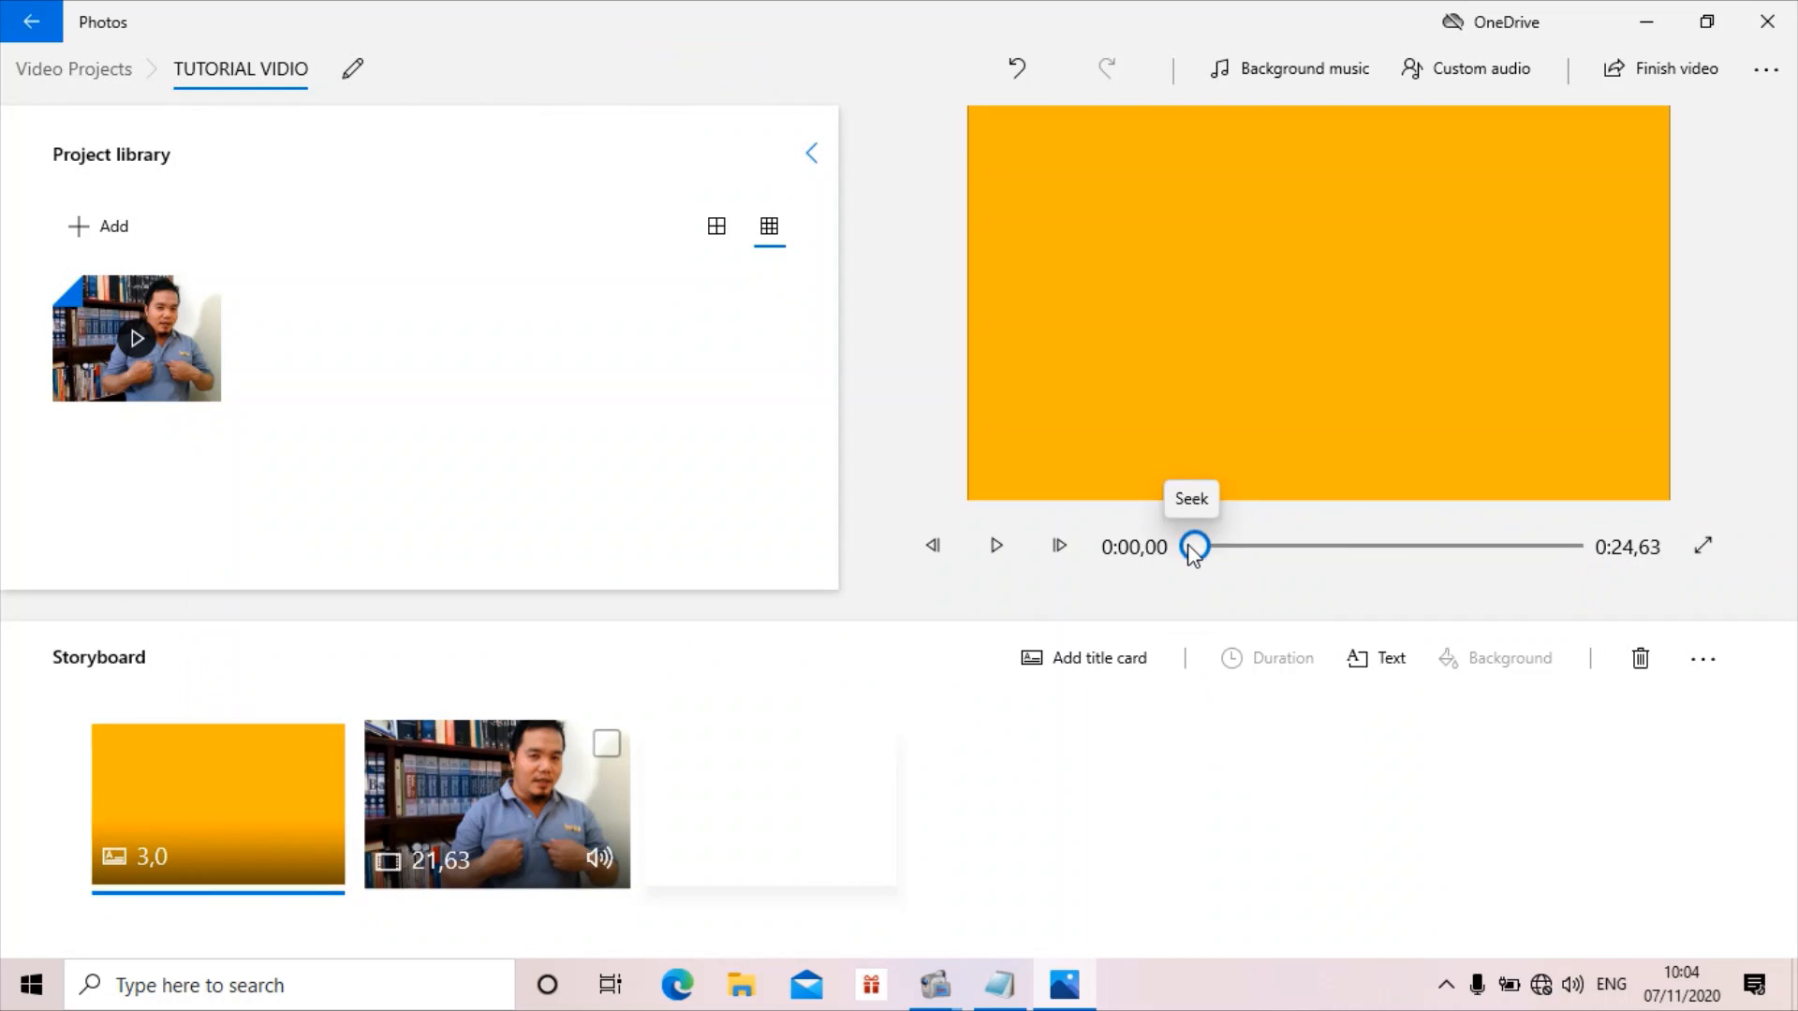
left_click(1014, 545)
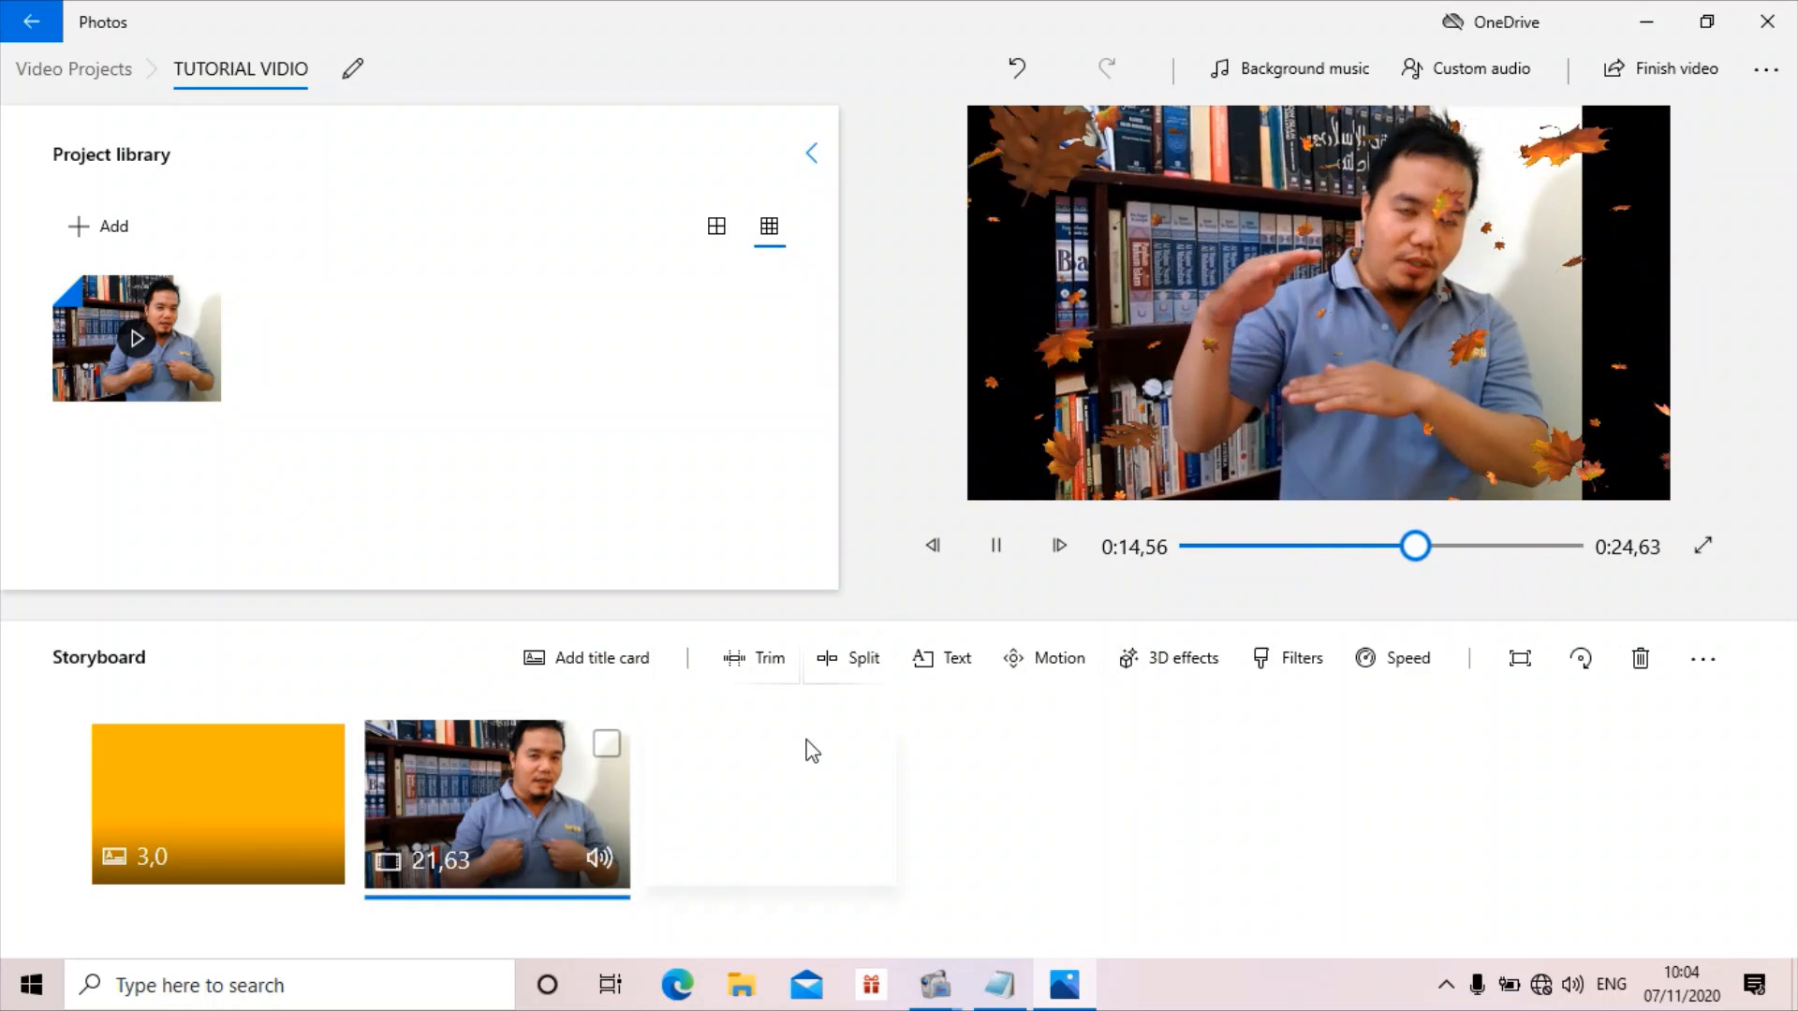
left_click(998, 547)
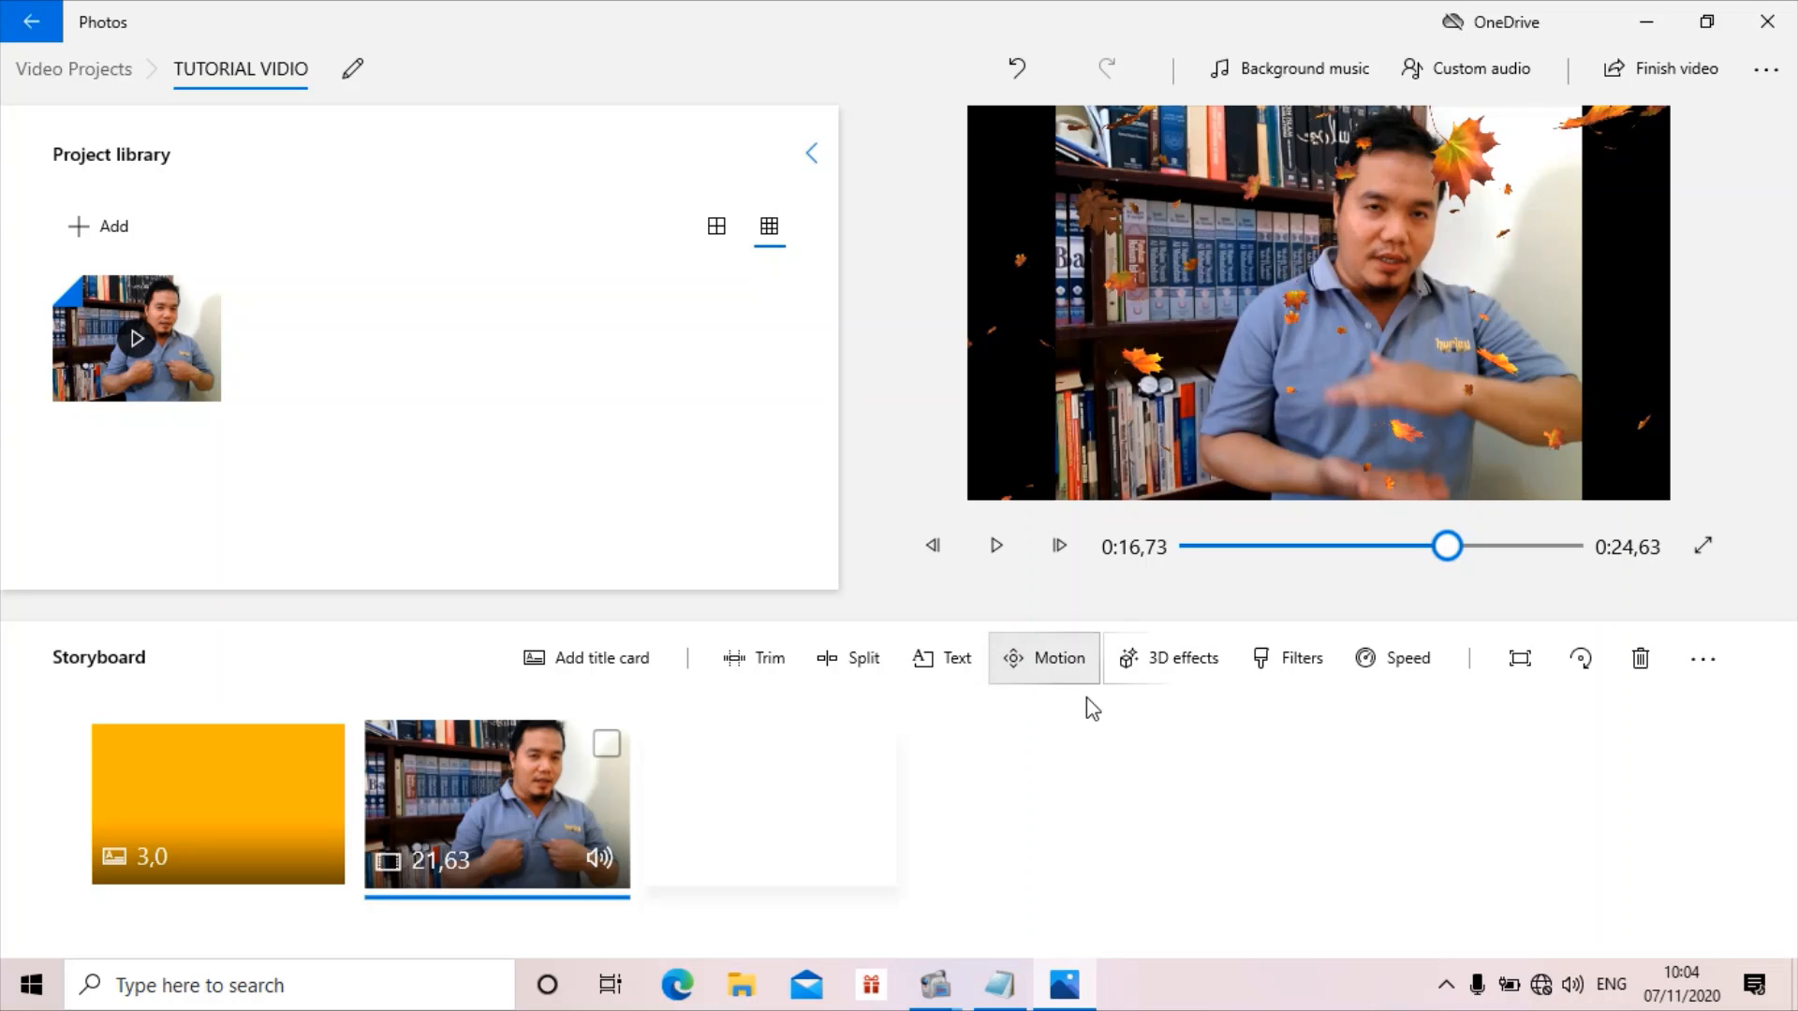
Replace the clip's Autumn leaves 3D effect with the Breaking news effect and save the change
left_click(1069, 673)
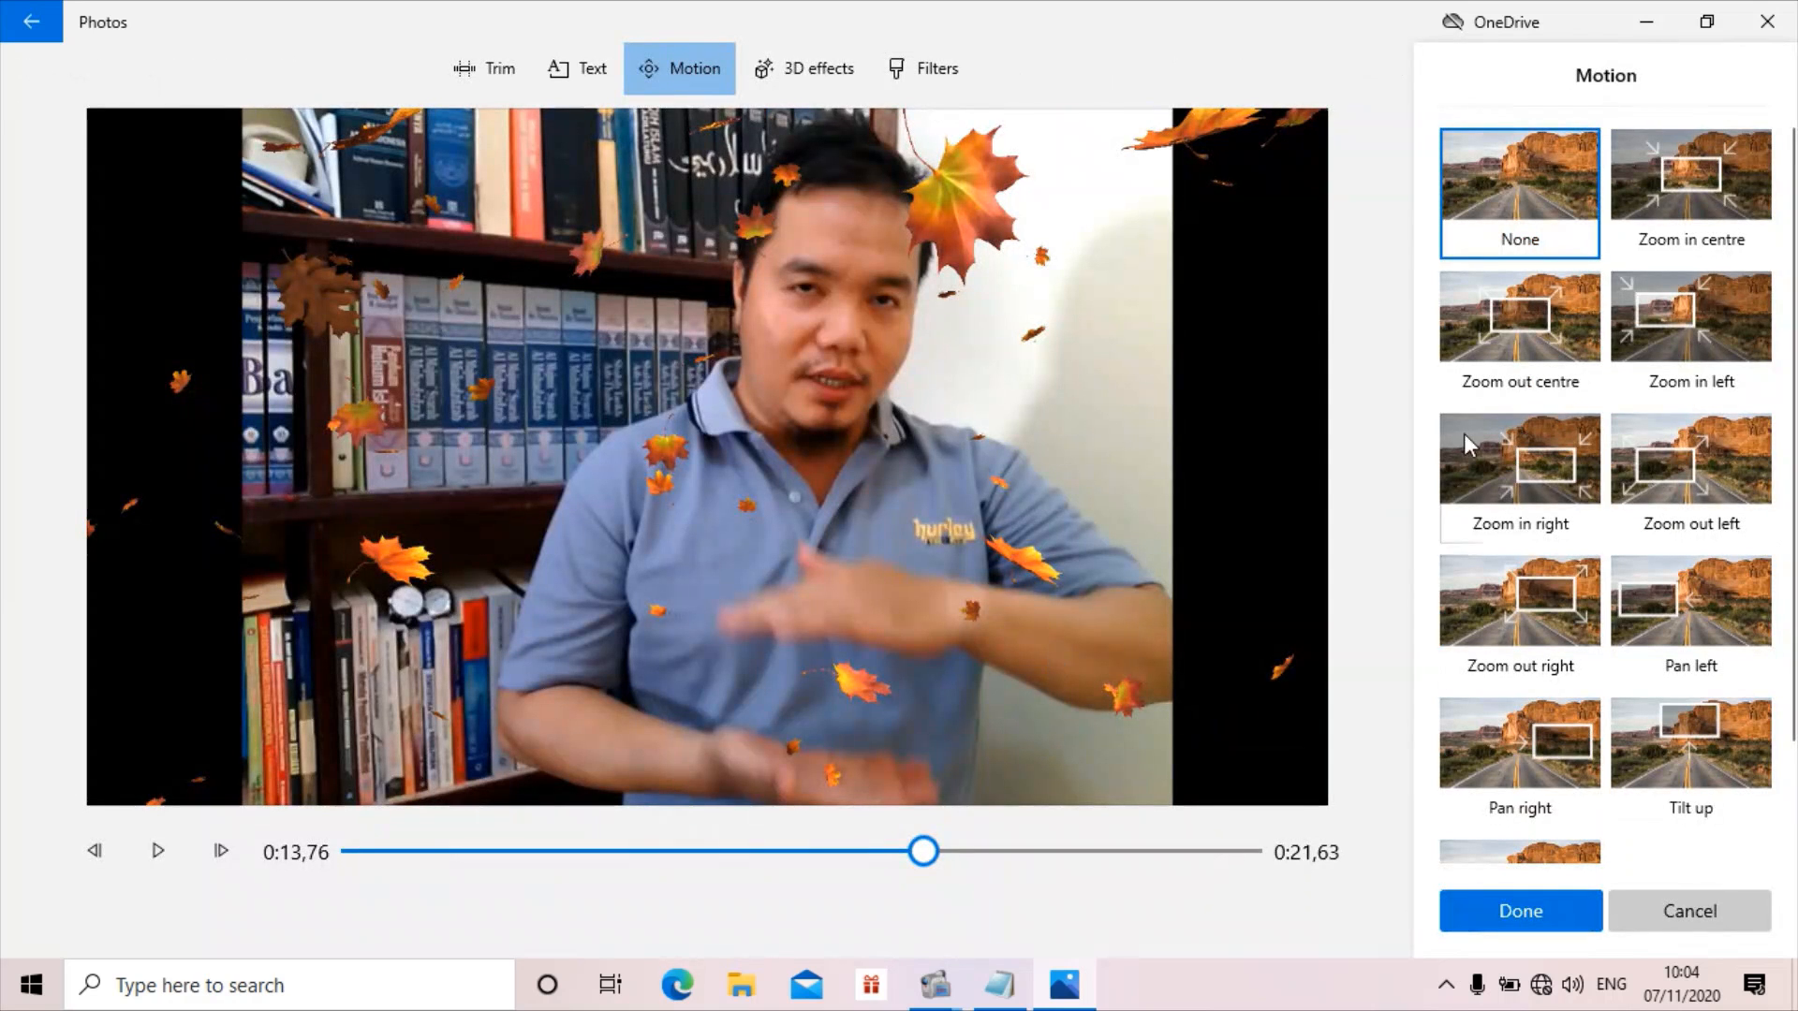
left_click(1684, 915)
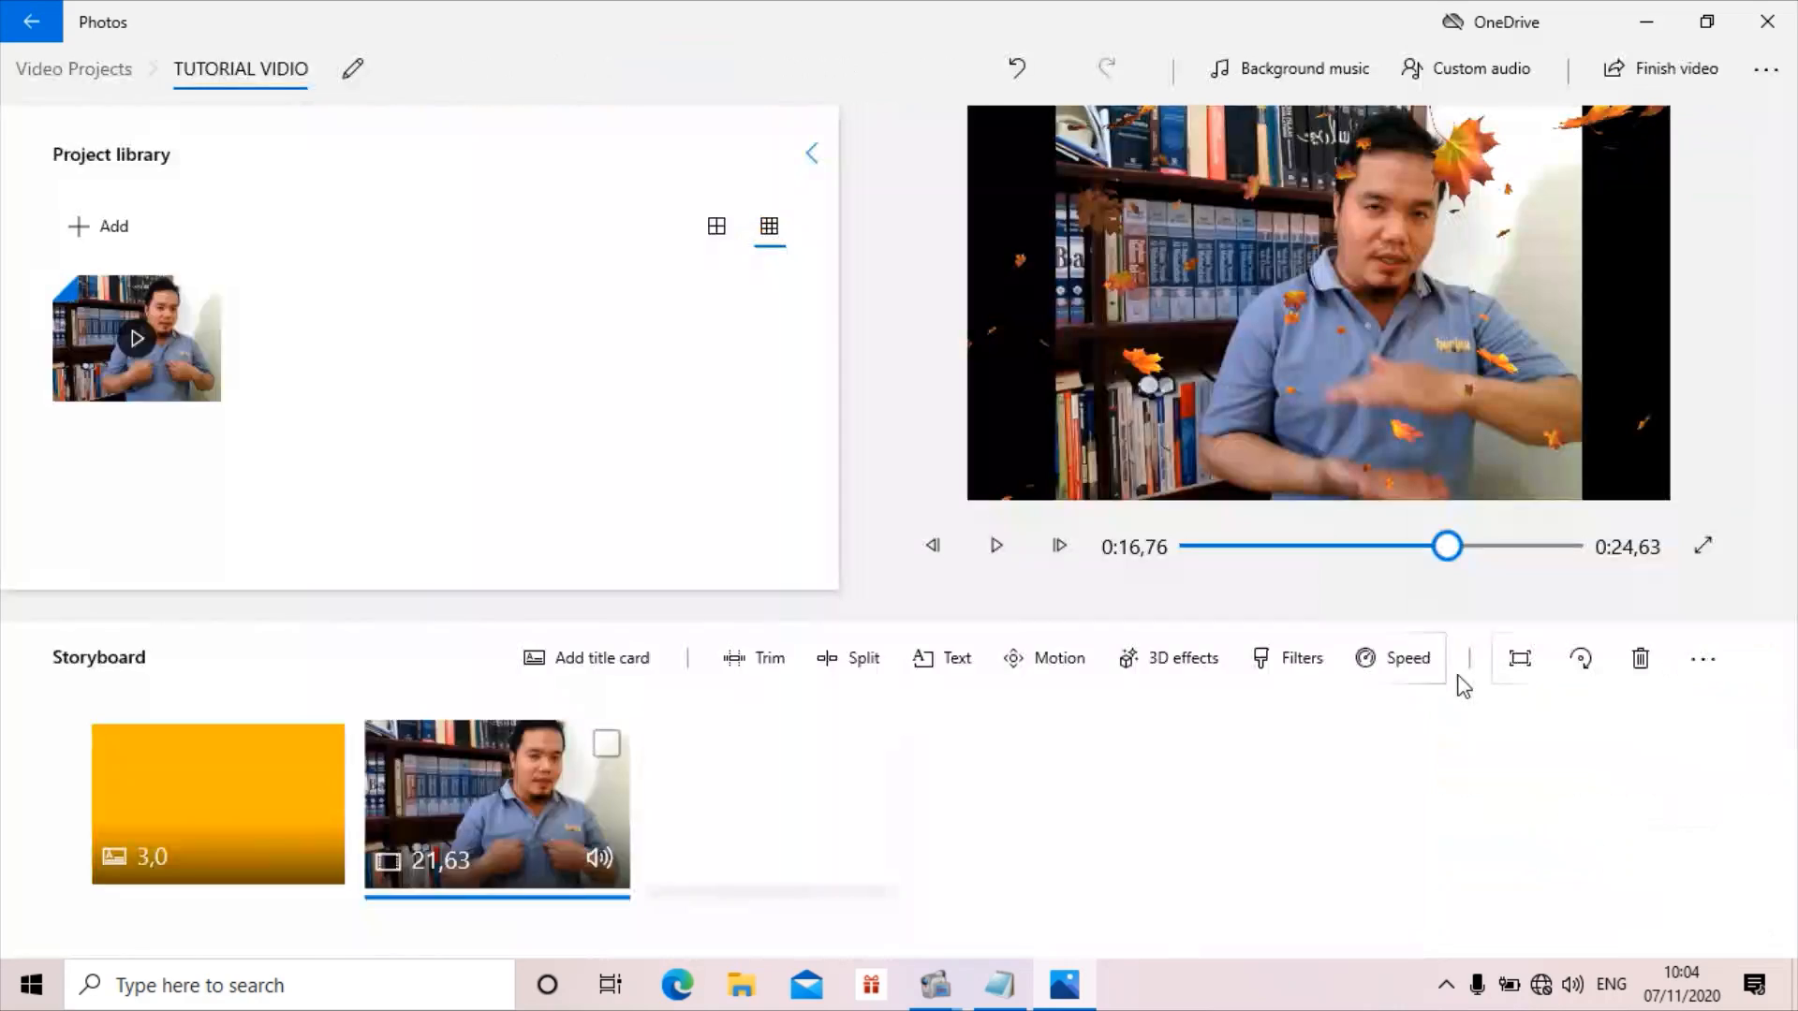
left_click(1184, 659)
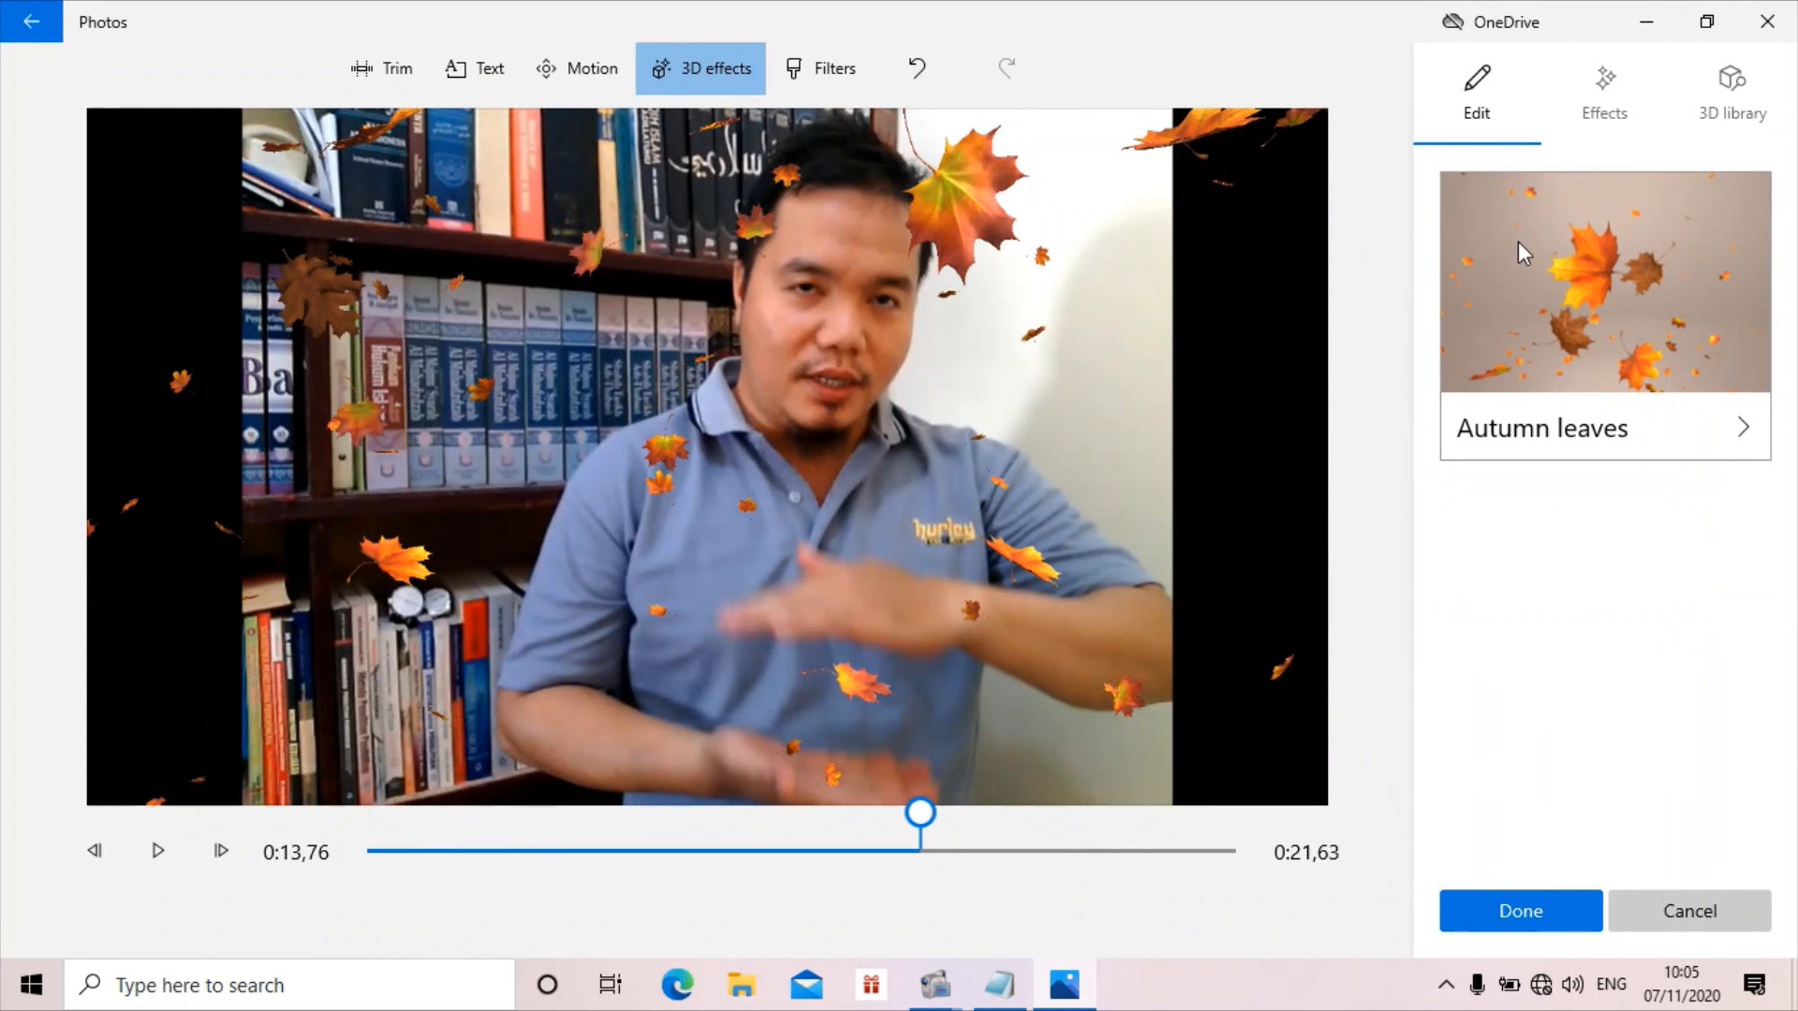
mouse_move(1628, 228)
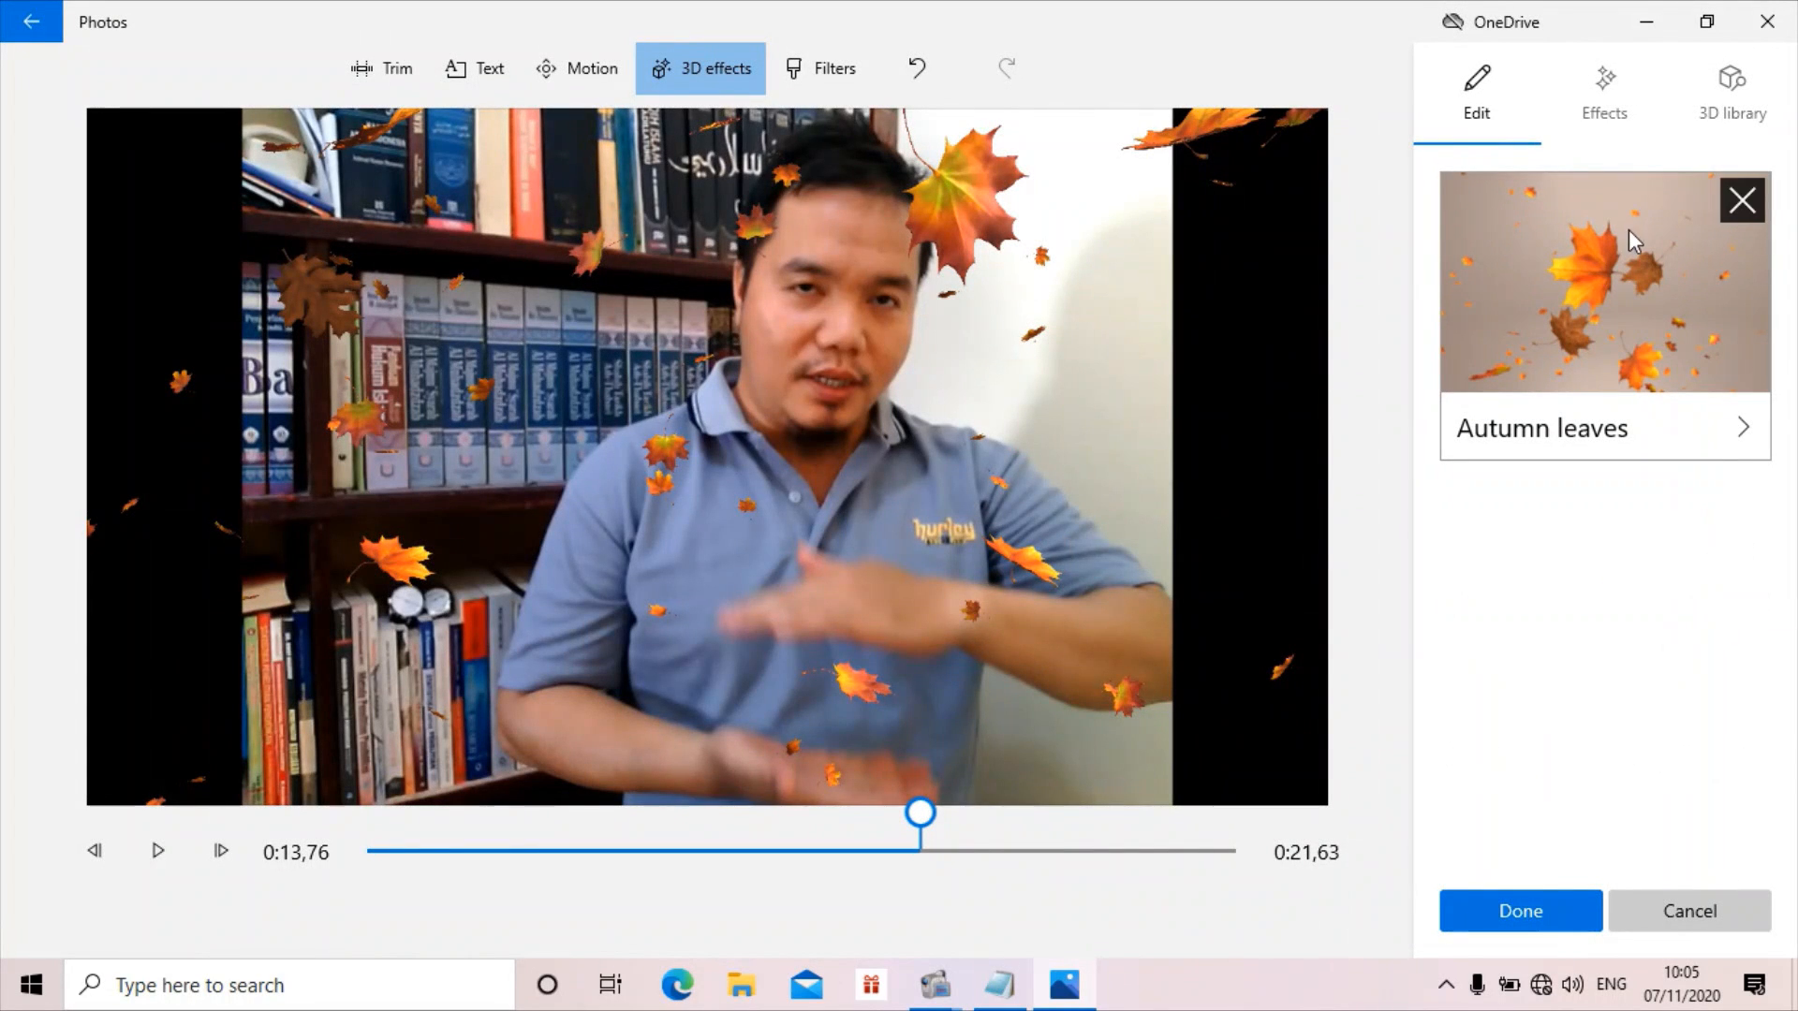
left_click(1743, 200)
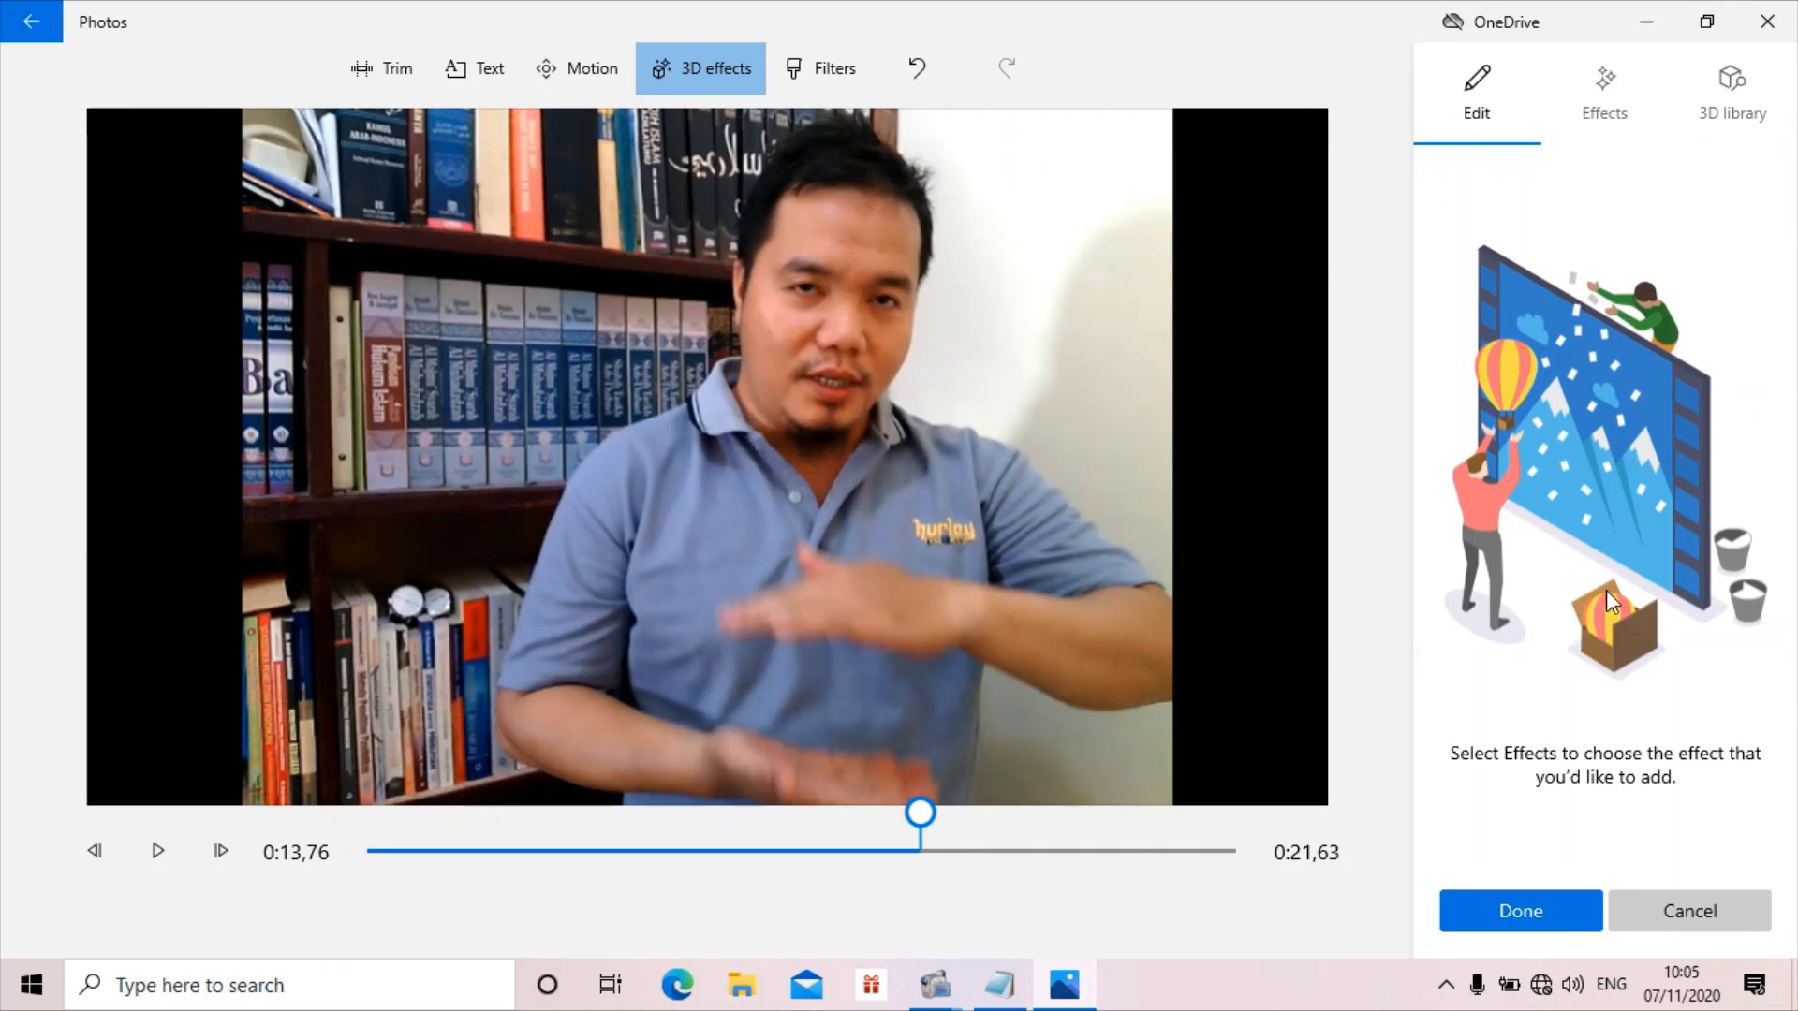
left_click(1607, 114)
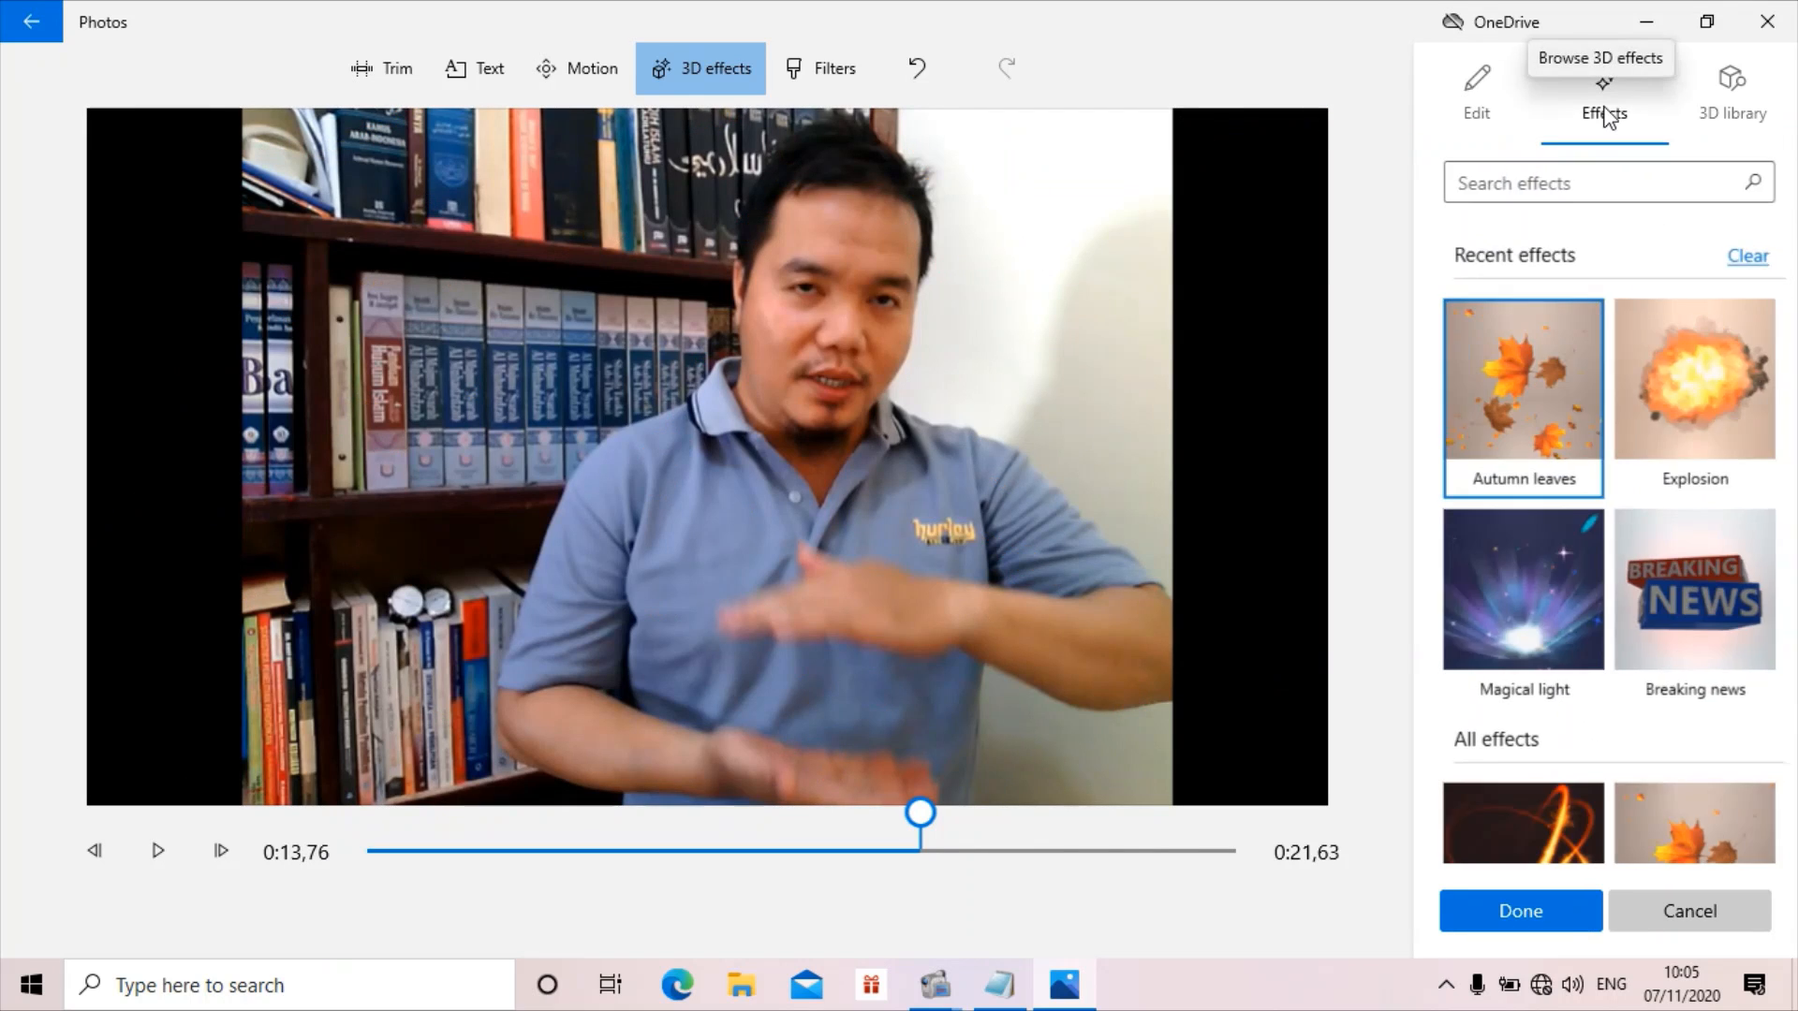
left_click(1678, 573)
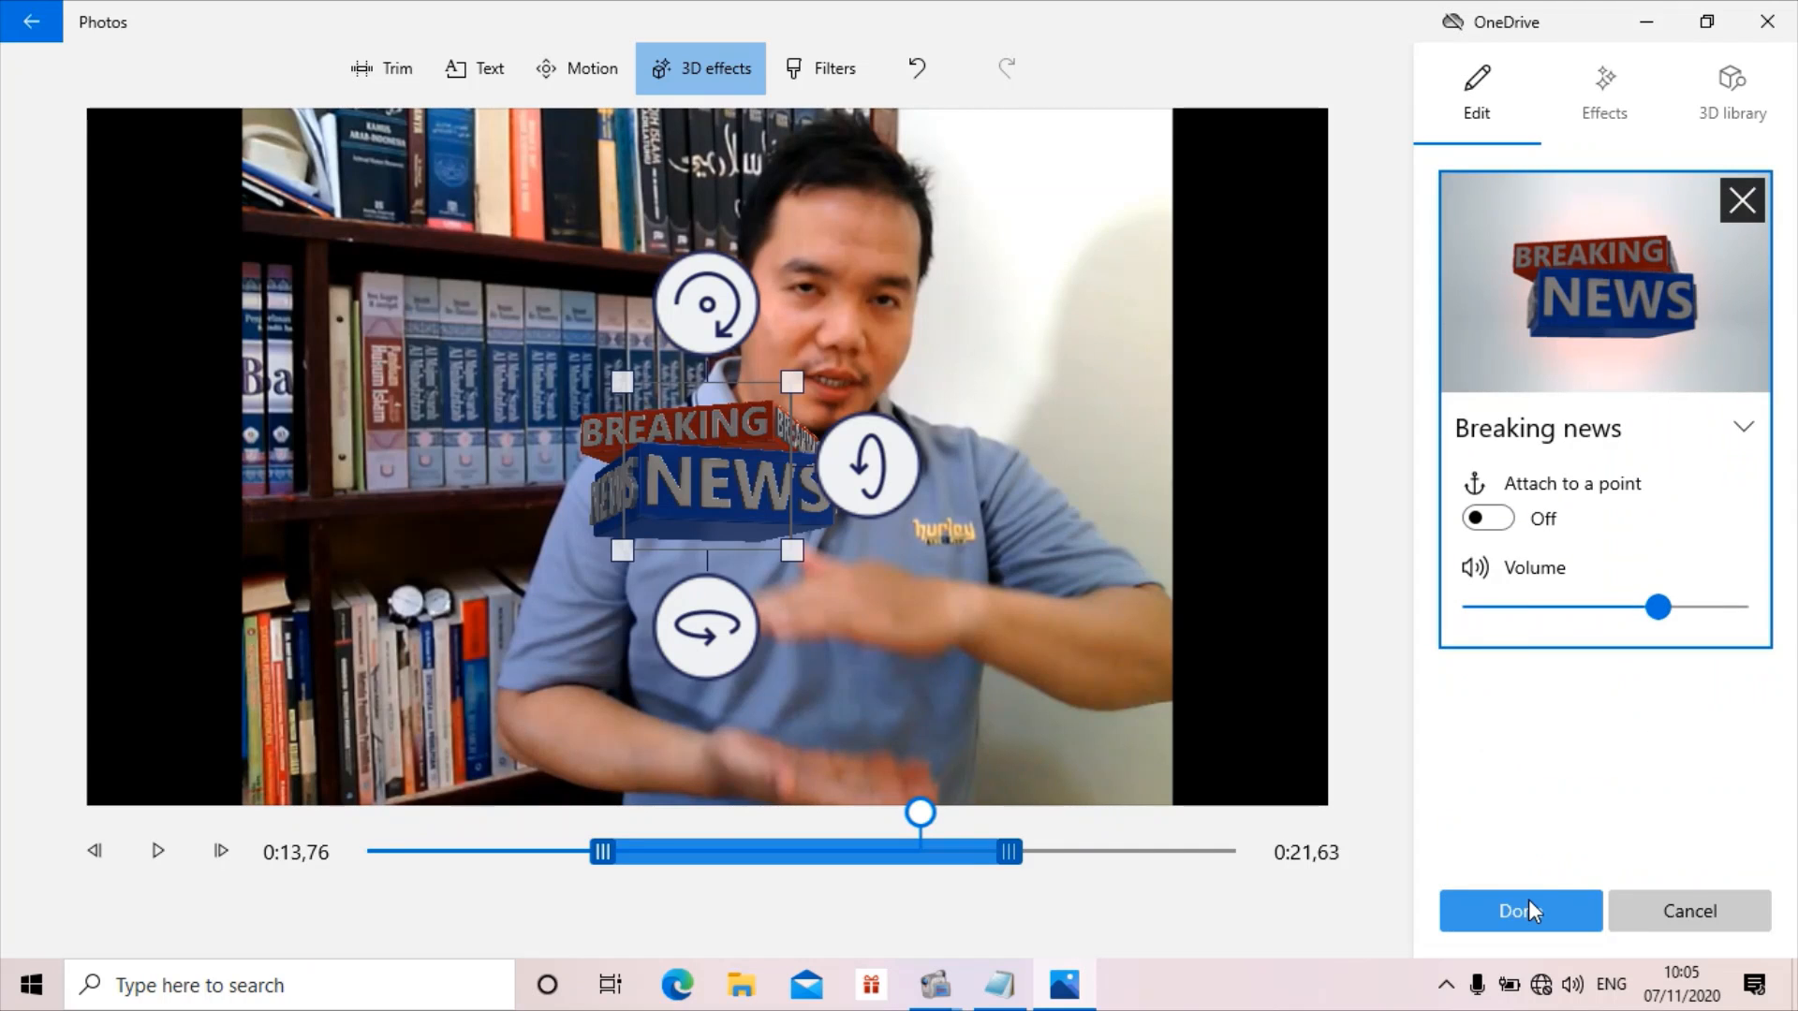
left_click(1529, 901)
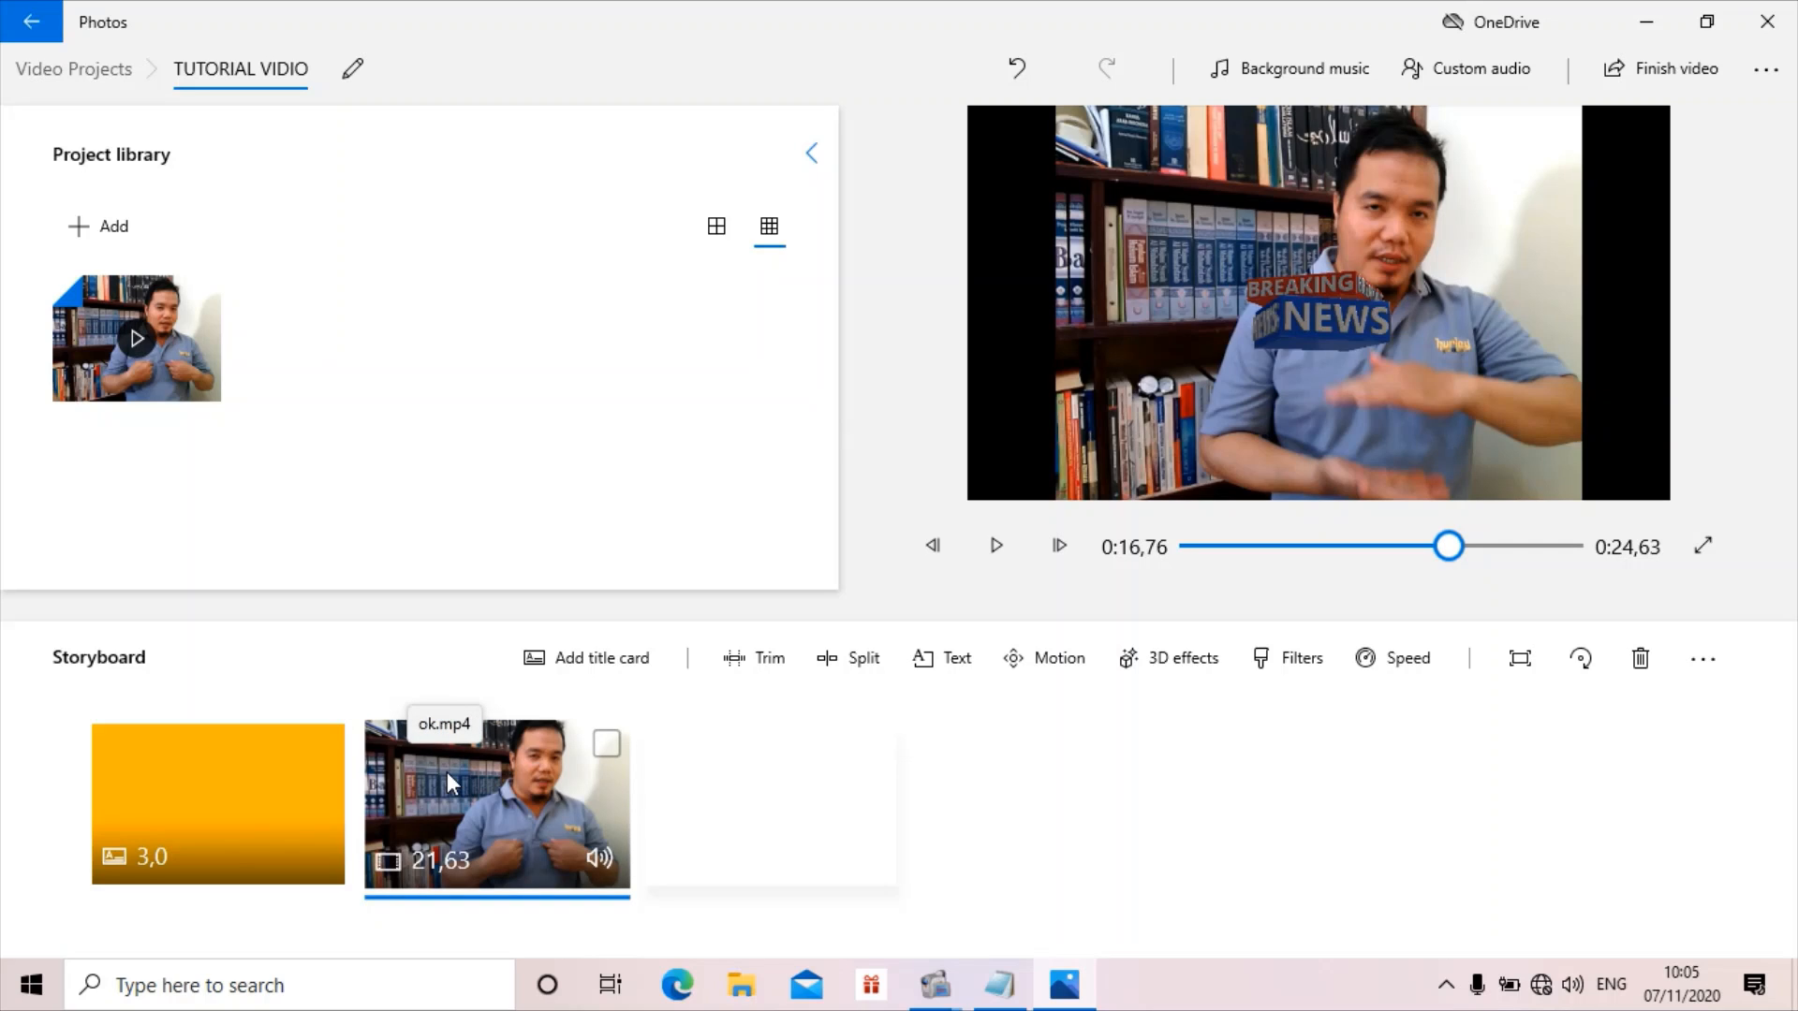
Reopen the clip's 3D effects and move the Breaking news object to the upper-left corner of the video frame
left_click(1177, 661)
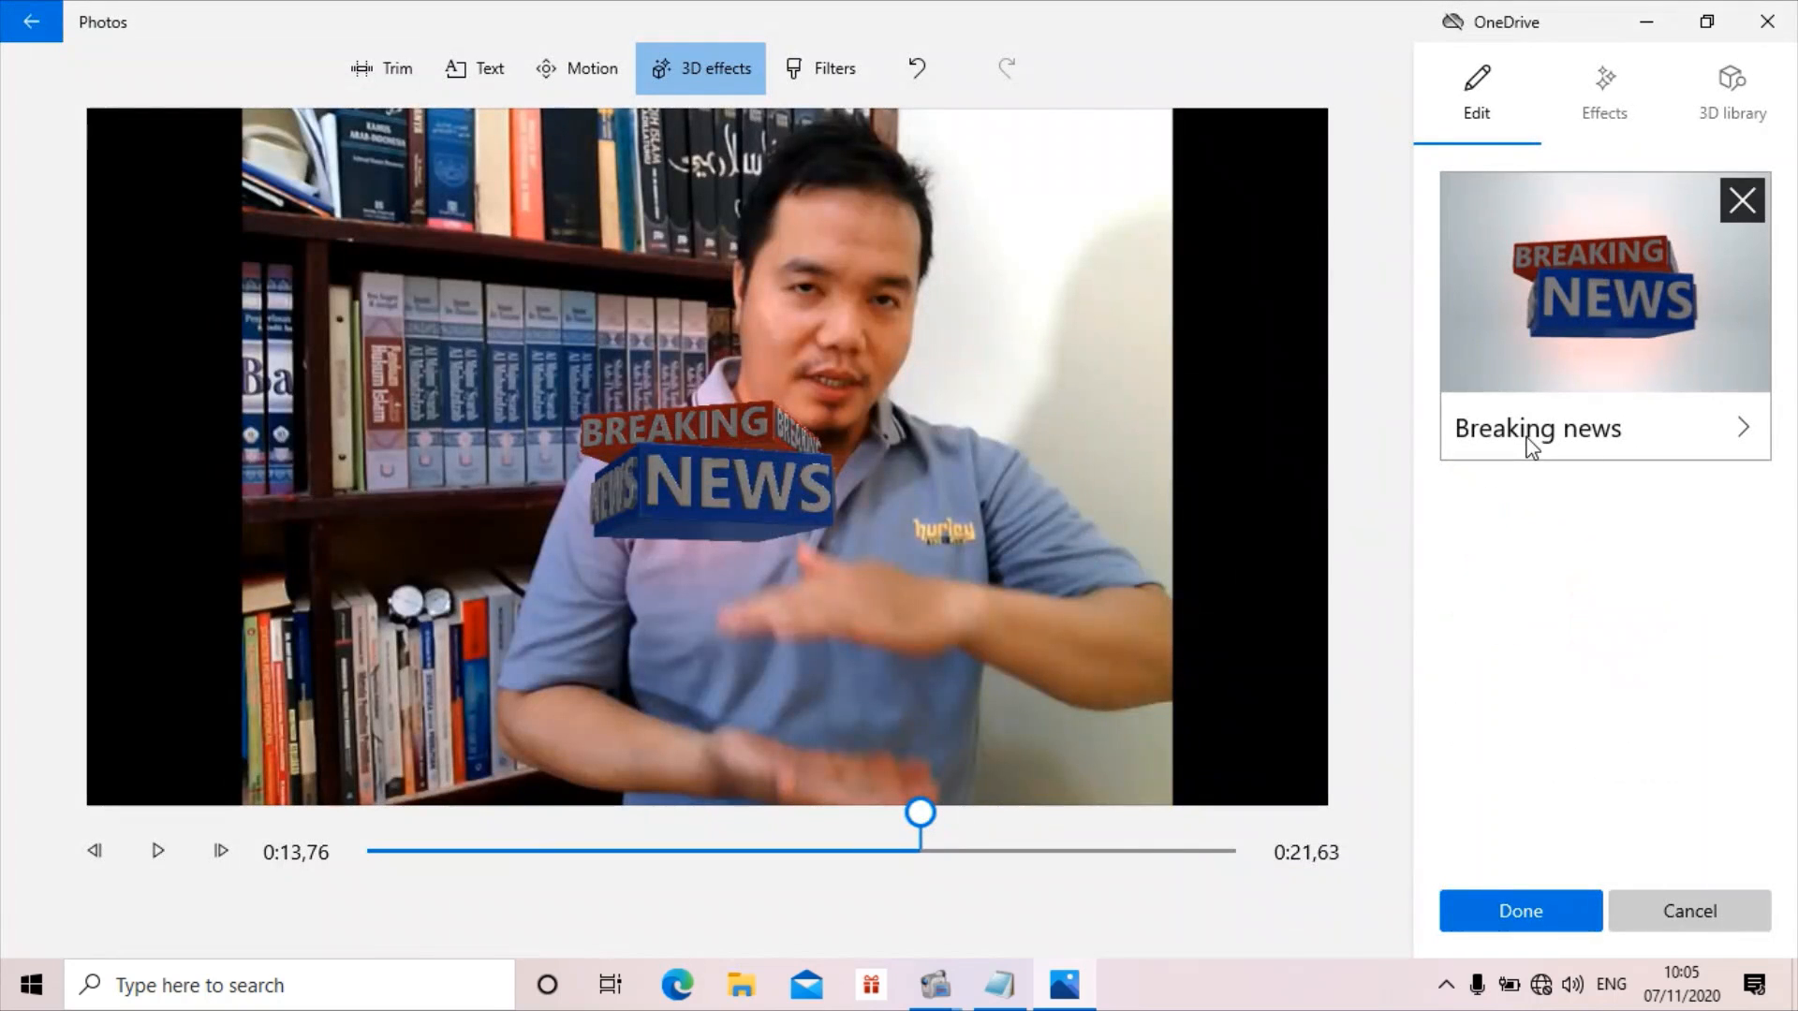
left_click(699, 423)
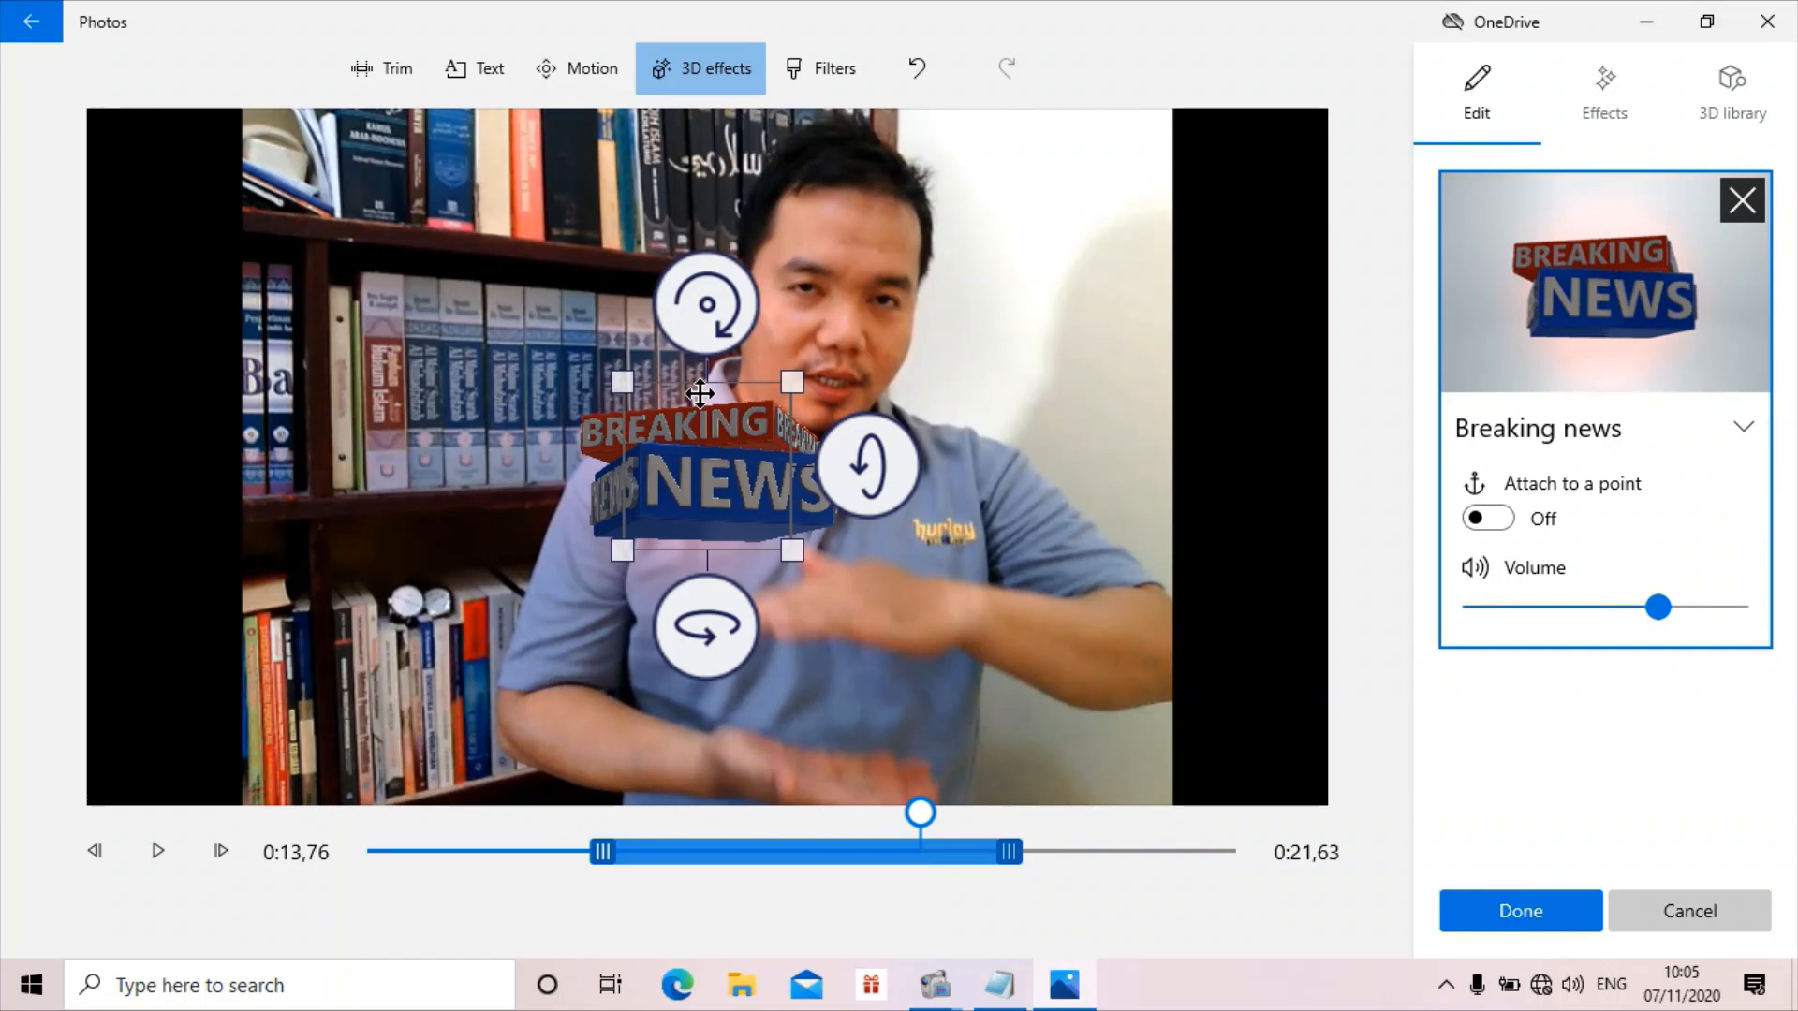
left_click_drag(693, 392, 396, 139)
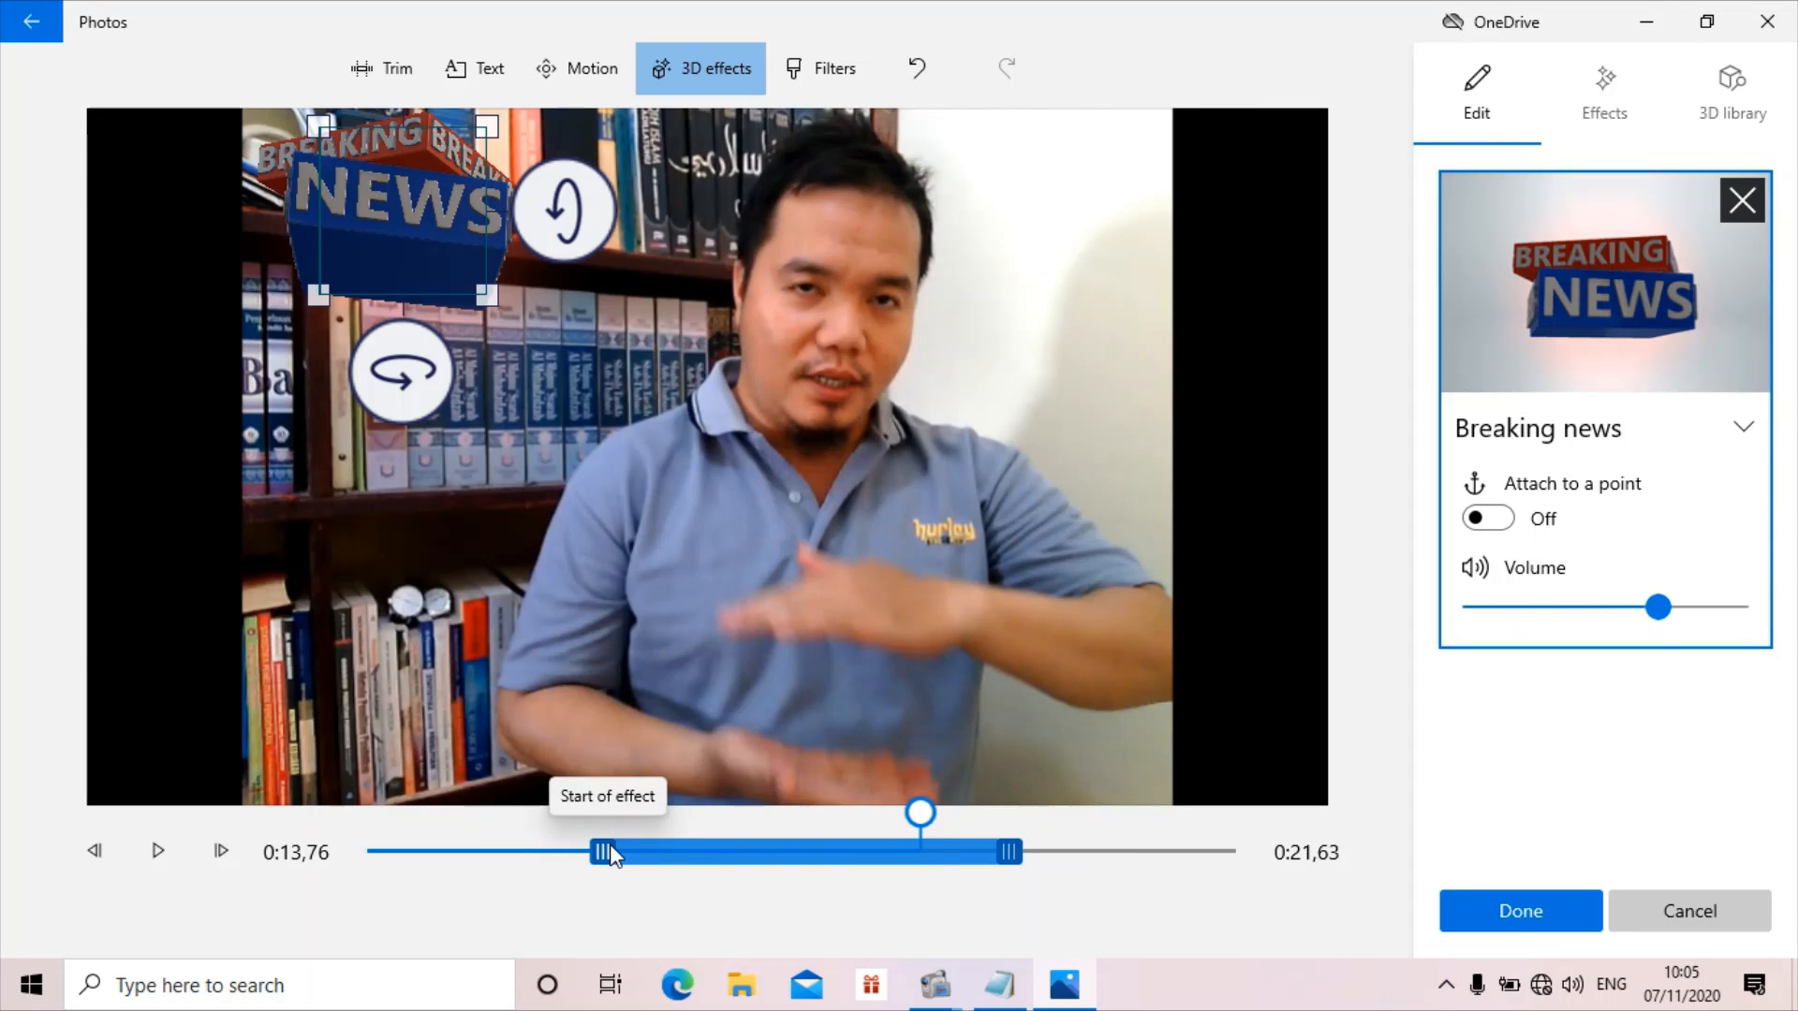
Make the Breaking news effect span from the clip's start to about a third of its length, raise its volume slightly and save
left_click_drag(610, 850, 460, 847)
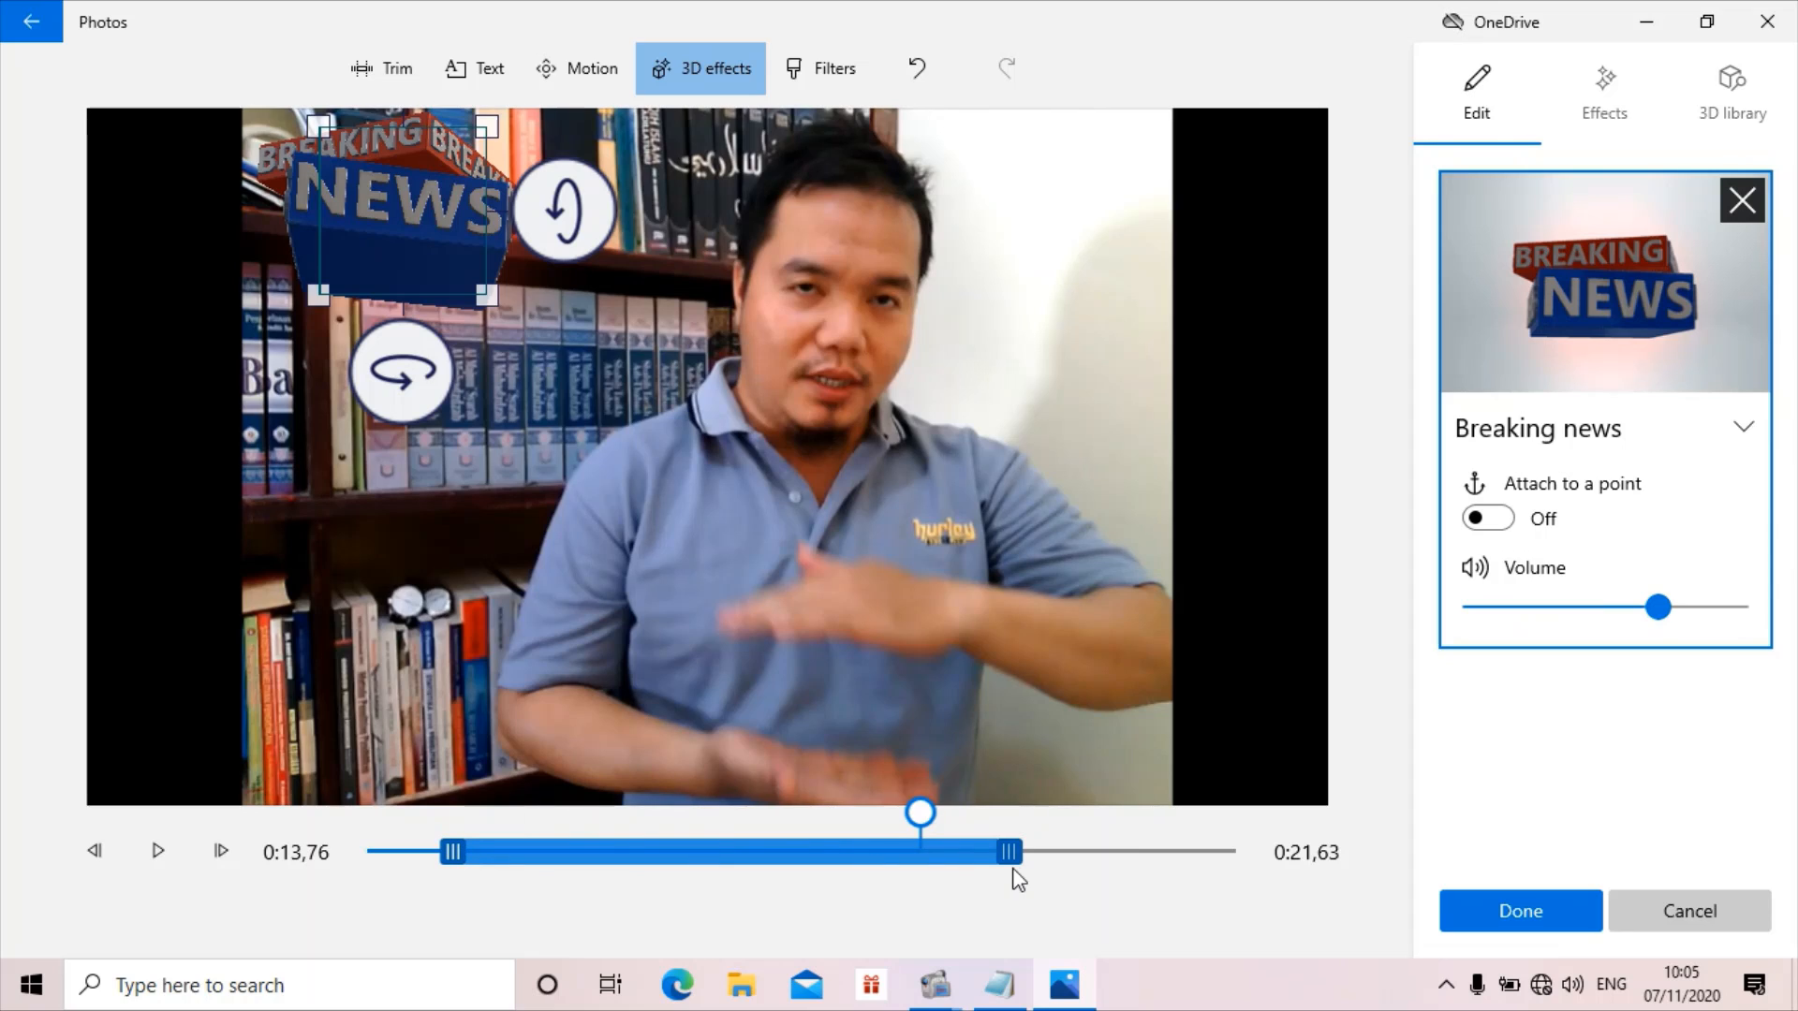
left_click_drag(1010, 850, 781, 844)
left_click_drag(659, 852, 644, 853)
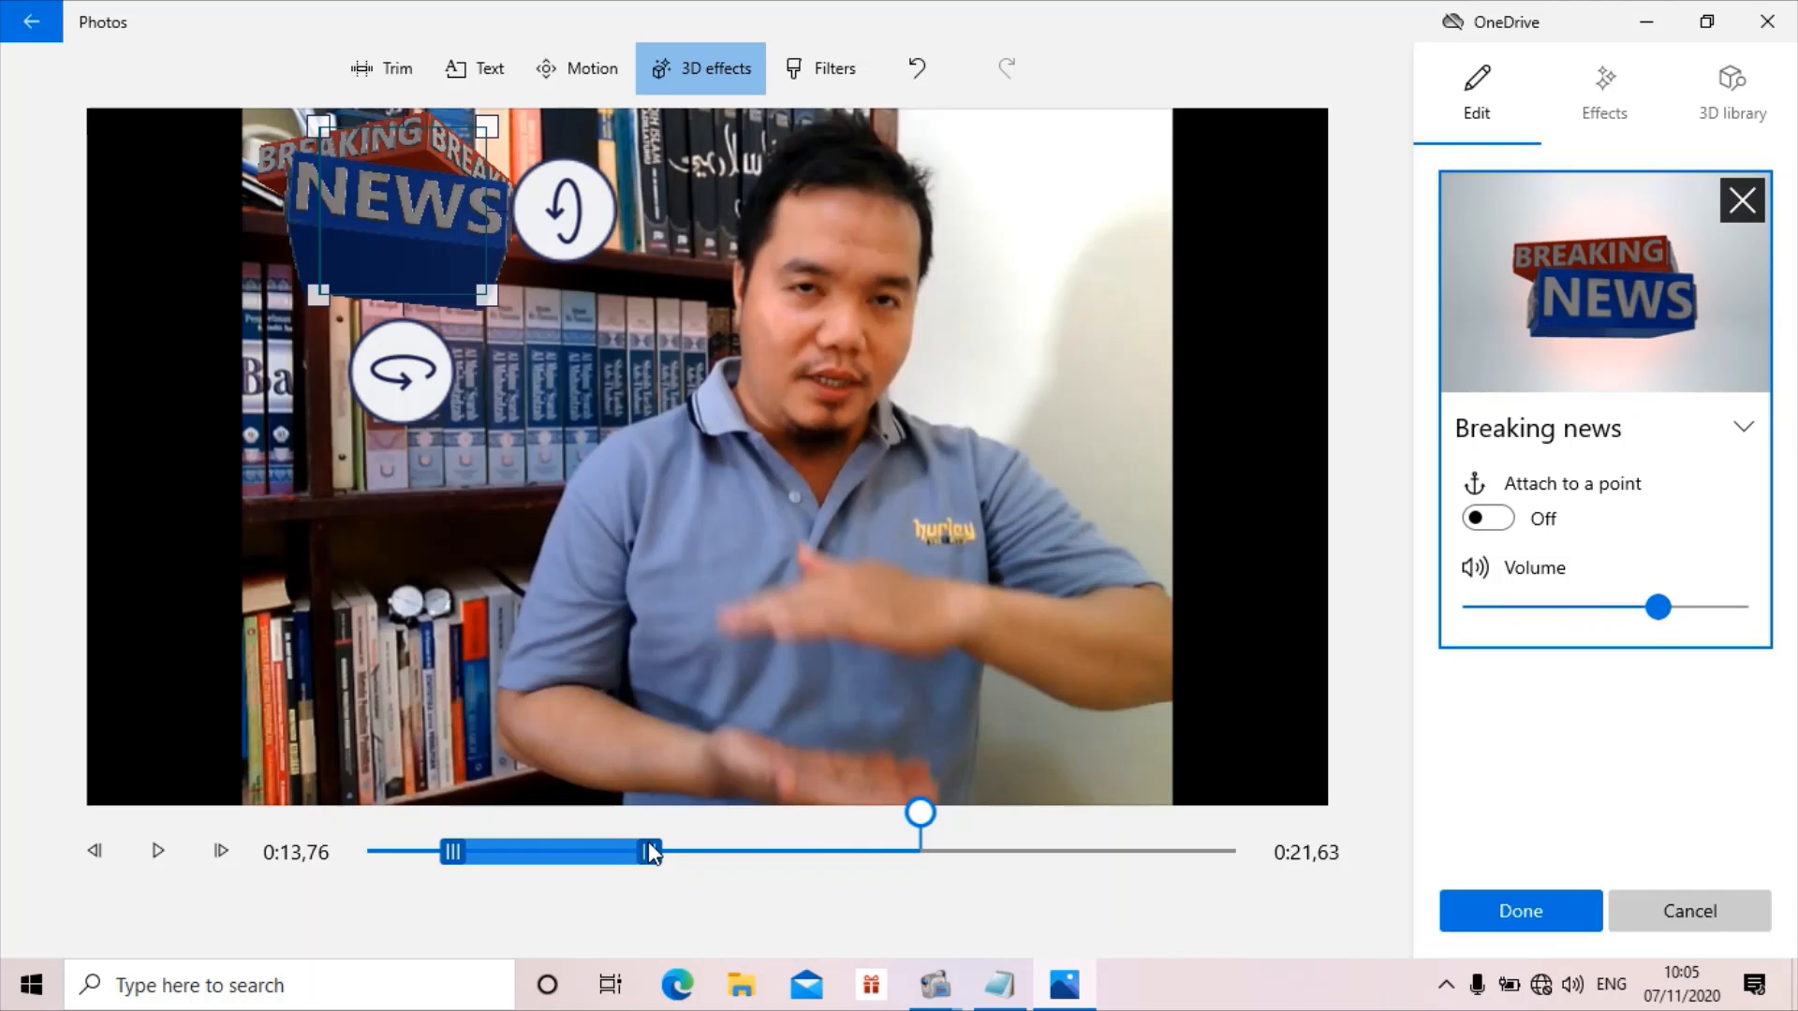
left_click_drag(423, 859, 373, 859)
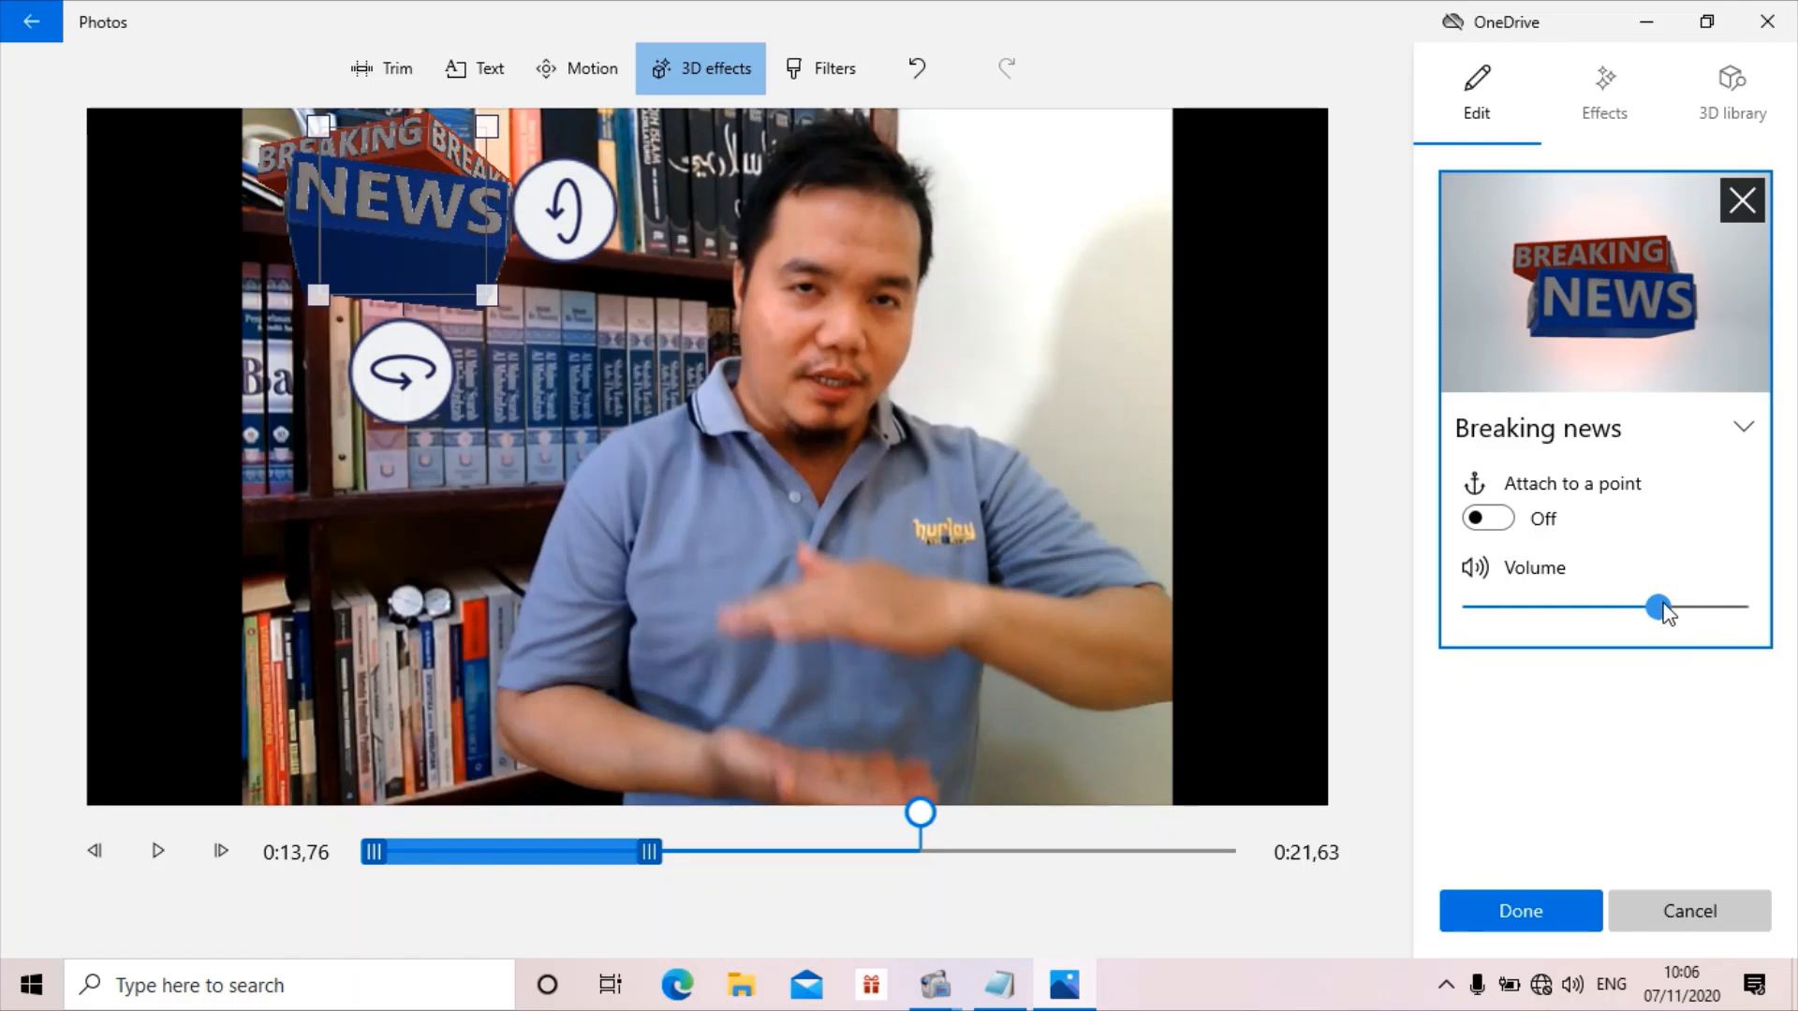
left_click_drag(1658, 607, 1683, 607)
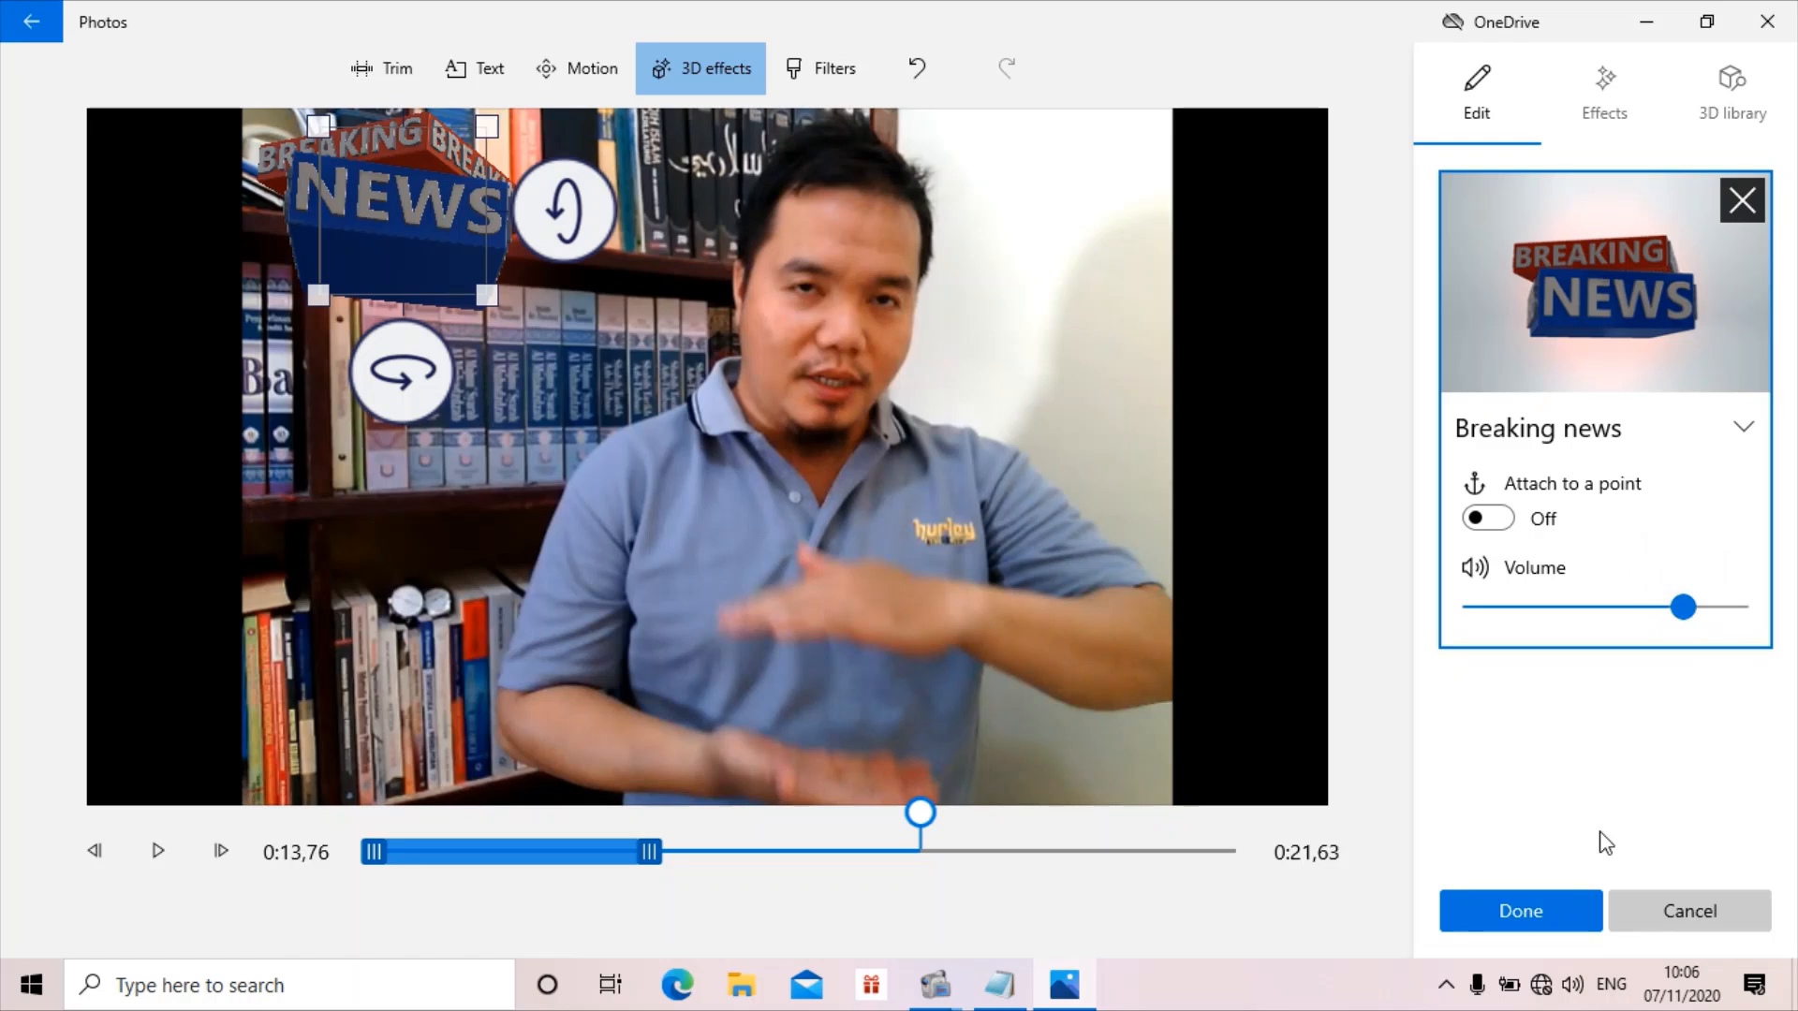
left_click(1547, 910)
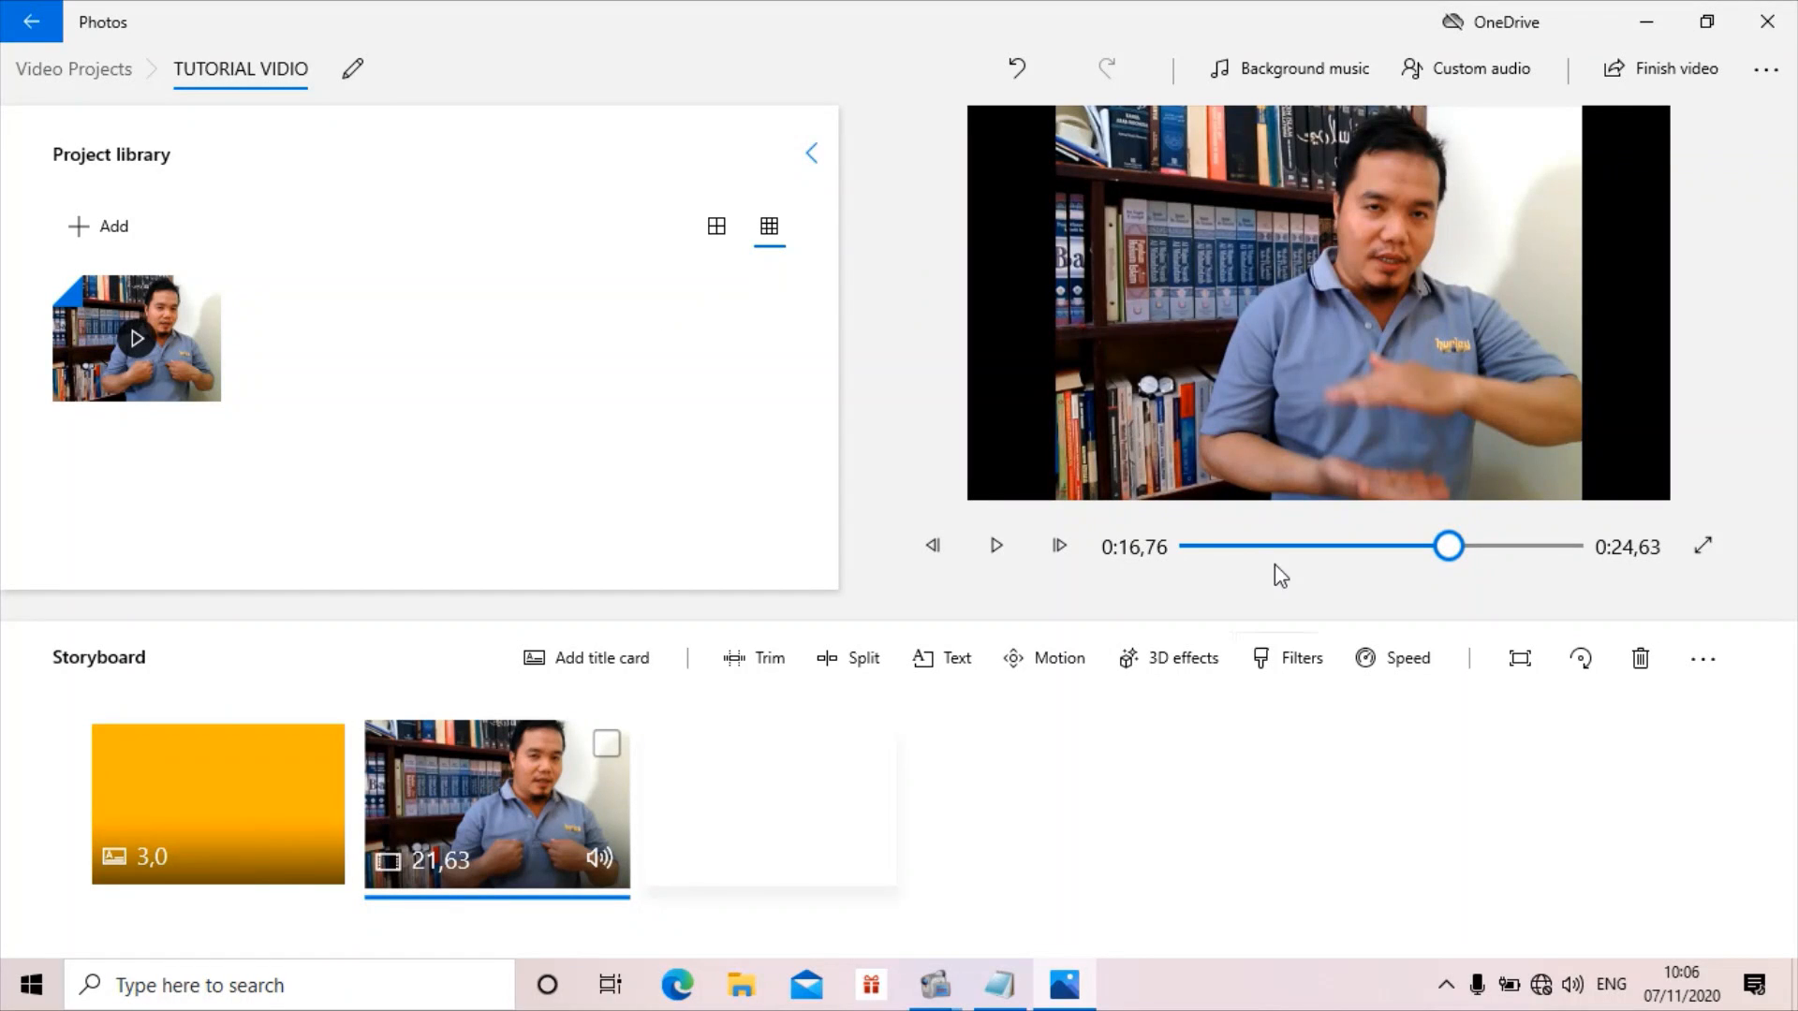
Play the project preview from the start to 0:16,00 to check the Breaking news effect
left_click(1195, 547)
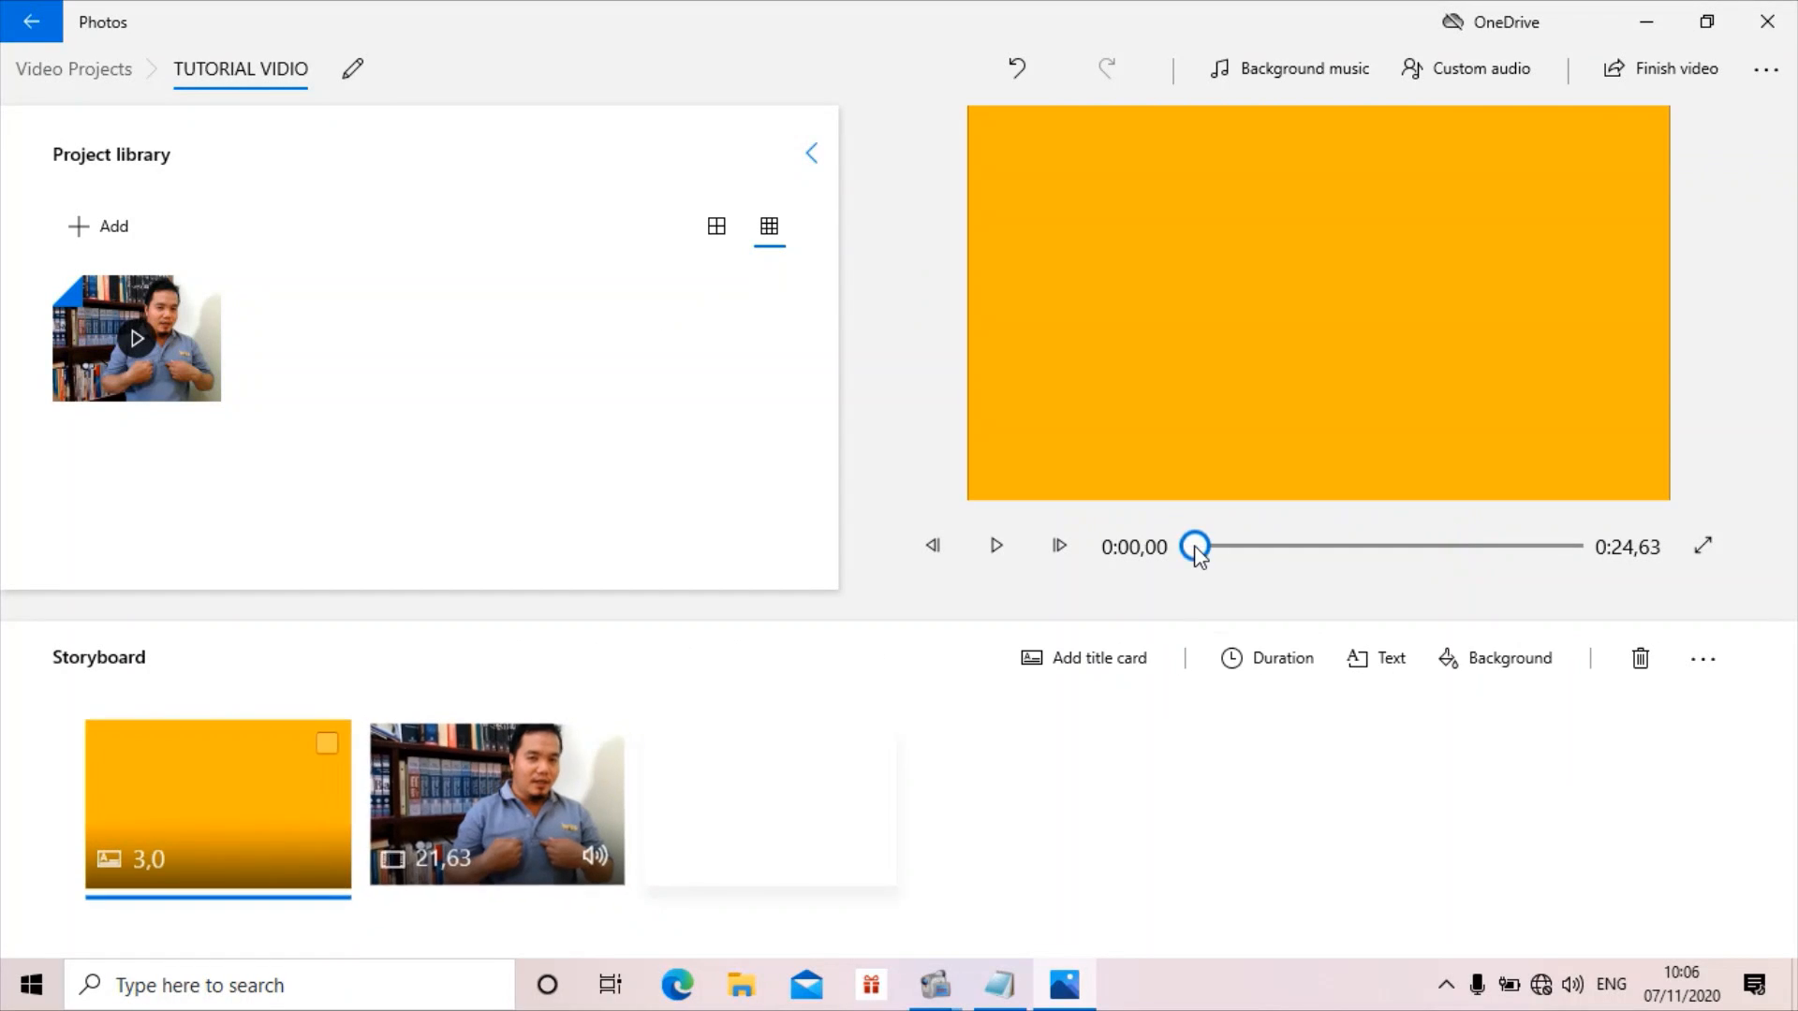
left_click(1000, 549)
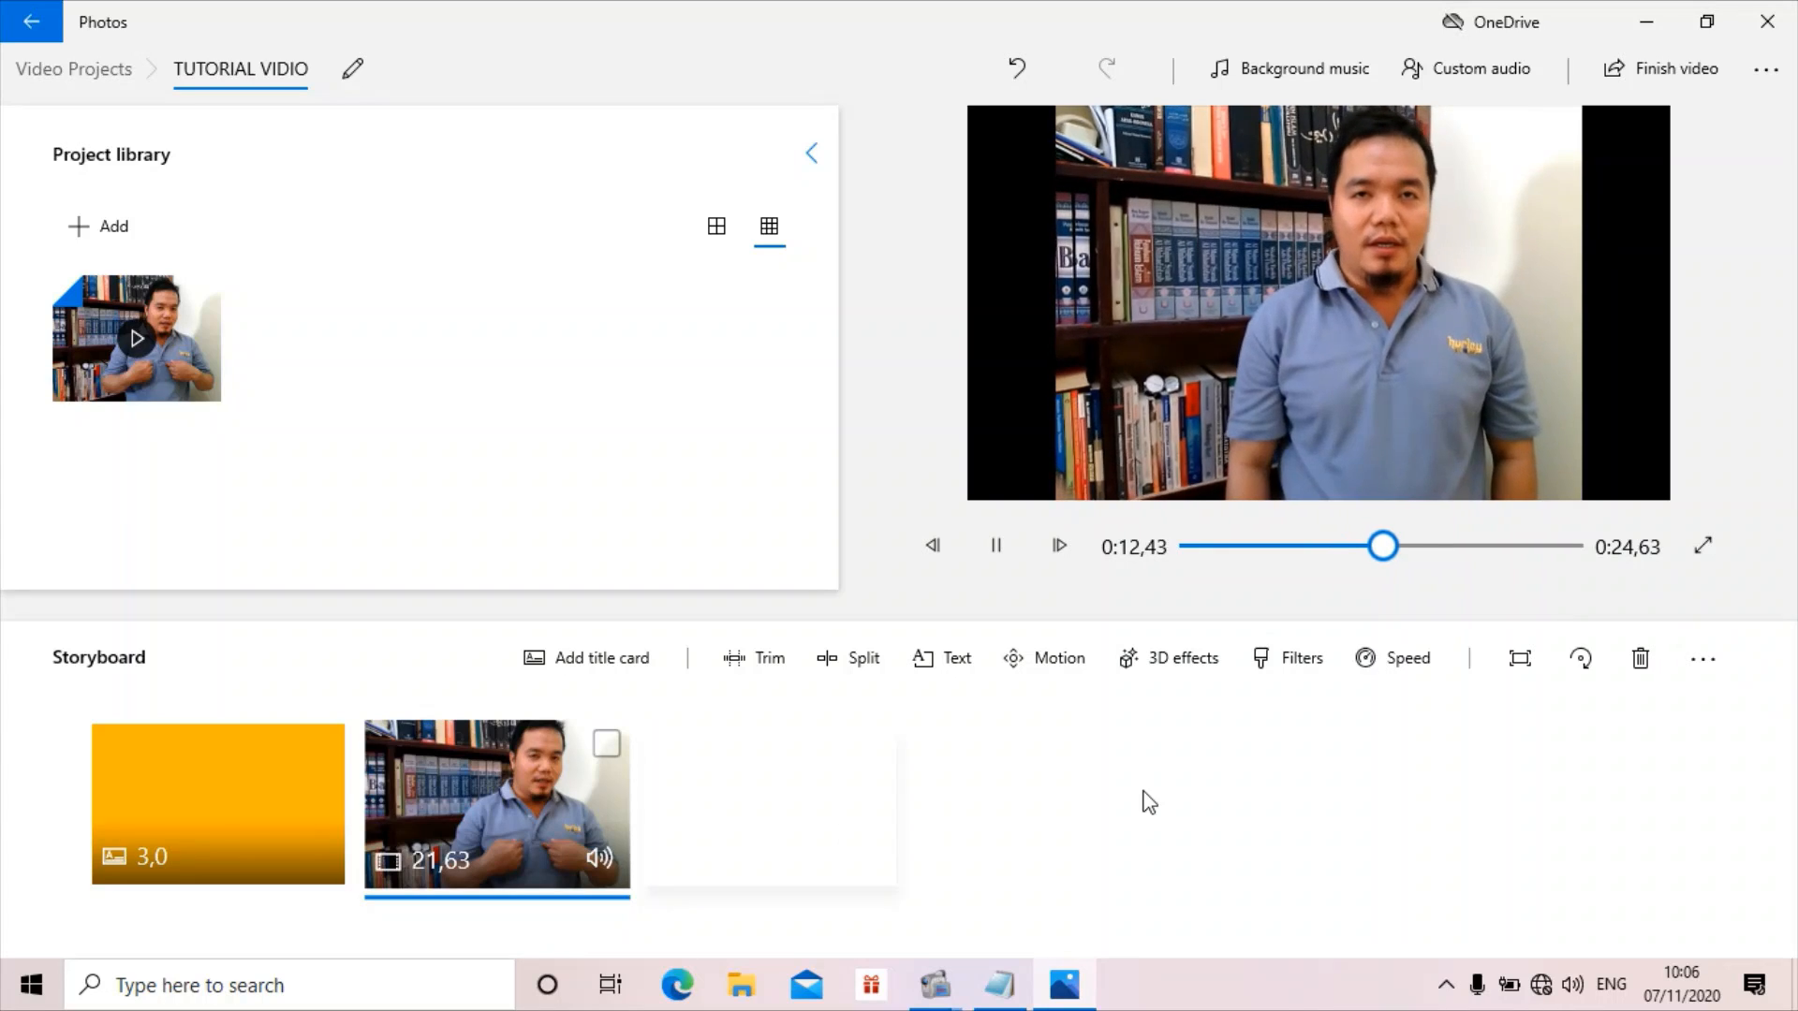
left_click(997, 550)
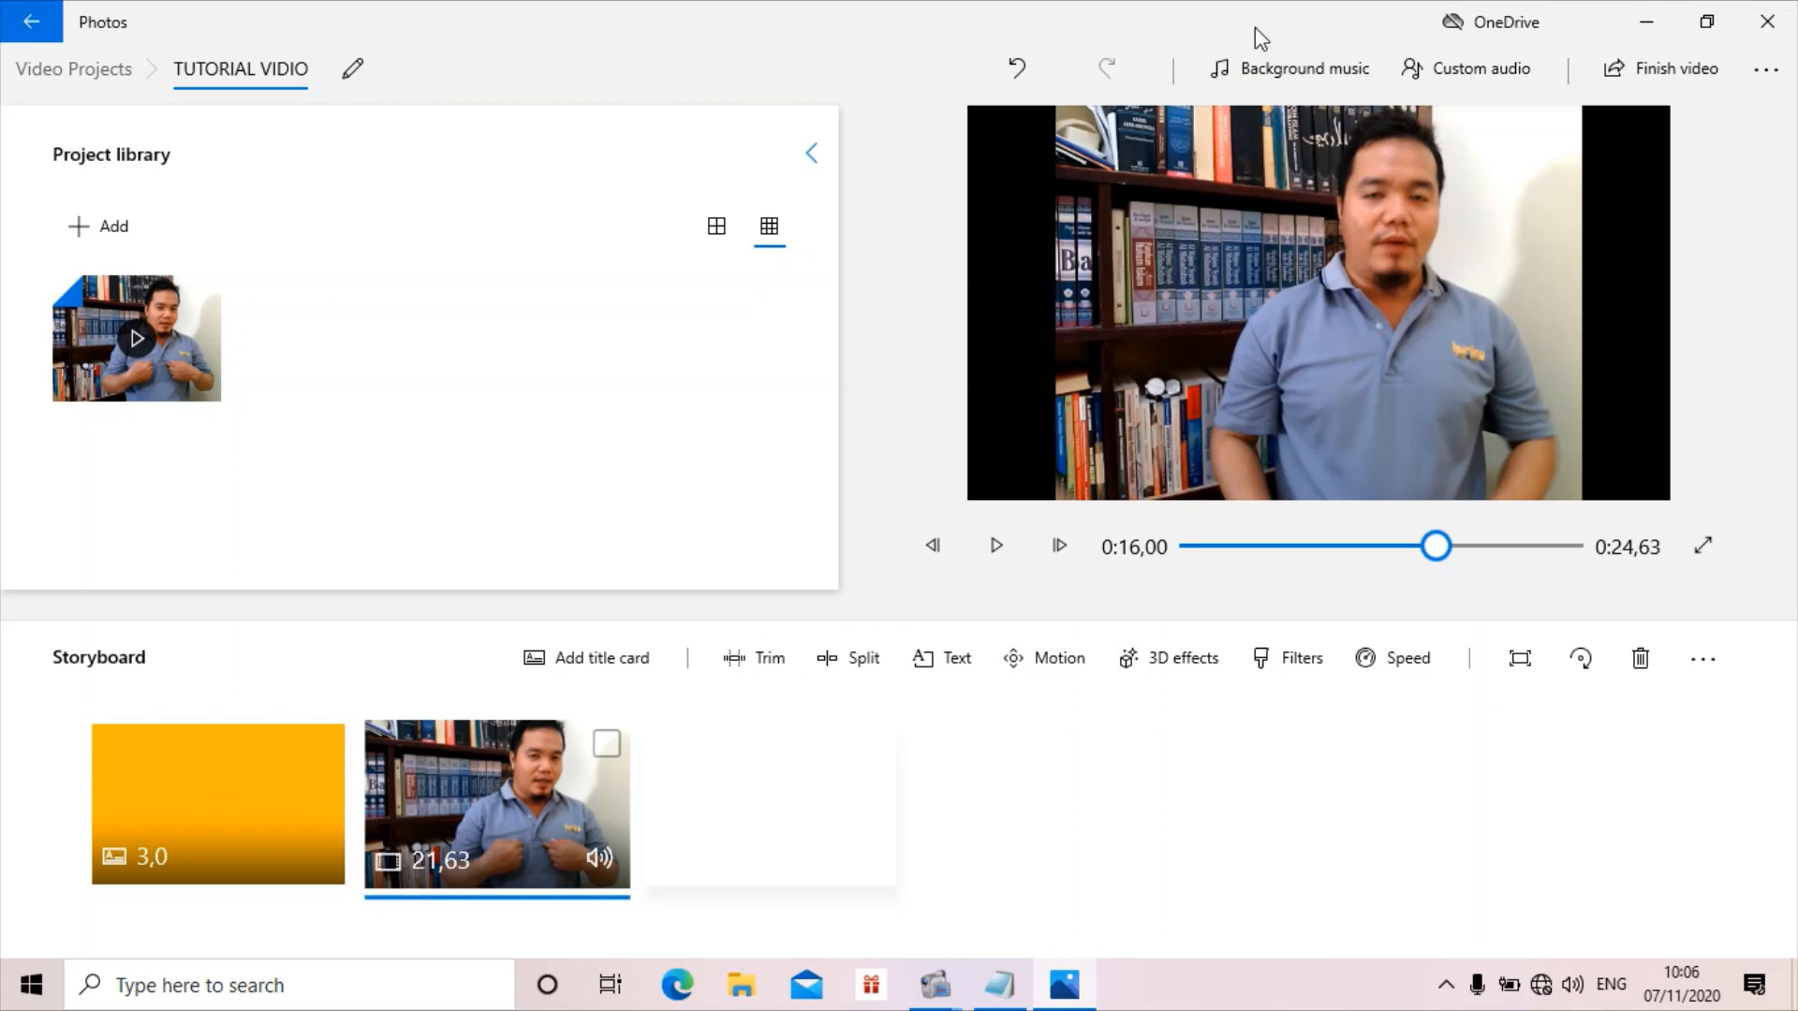
Preview the Happy Beat track and apply it as the project's background music at full volume, without syncing to the beat
left_click(1305, 75)
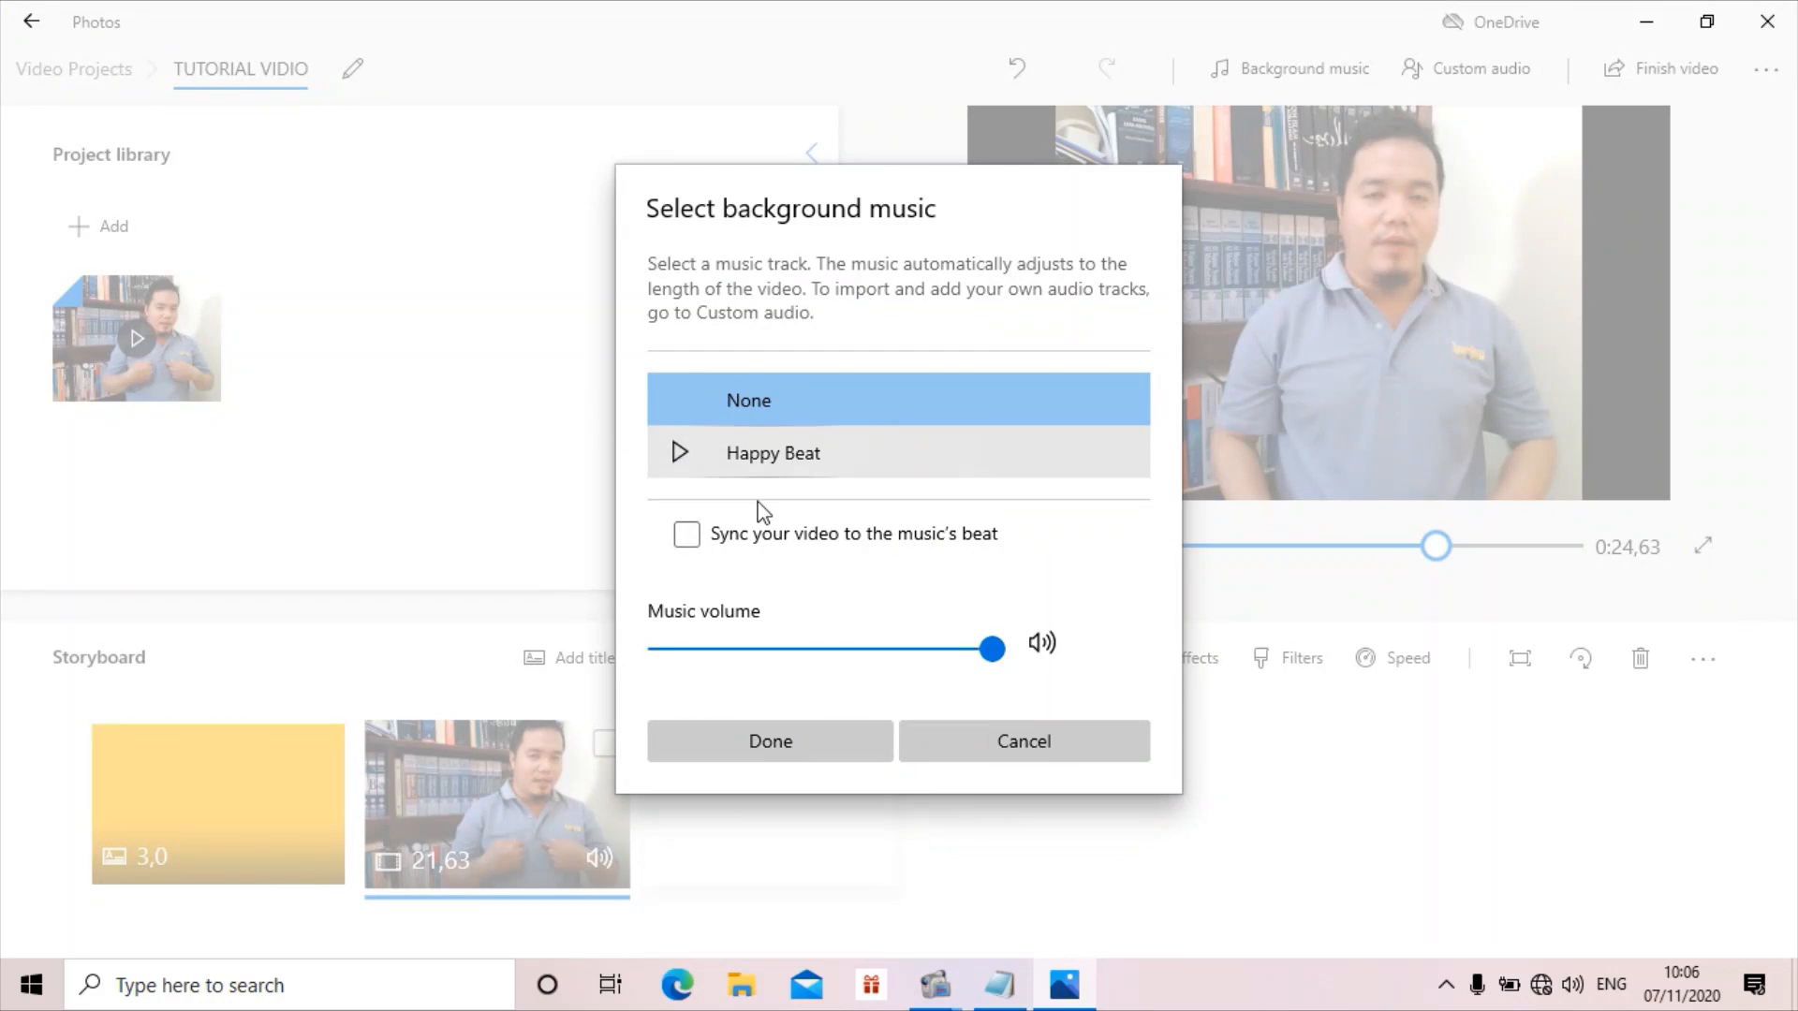
left_click(681, 453)
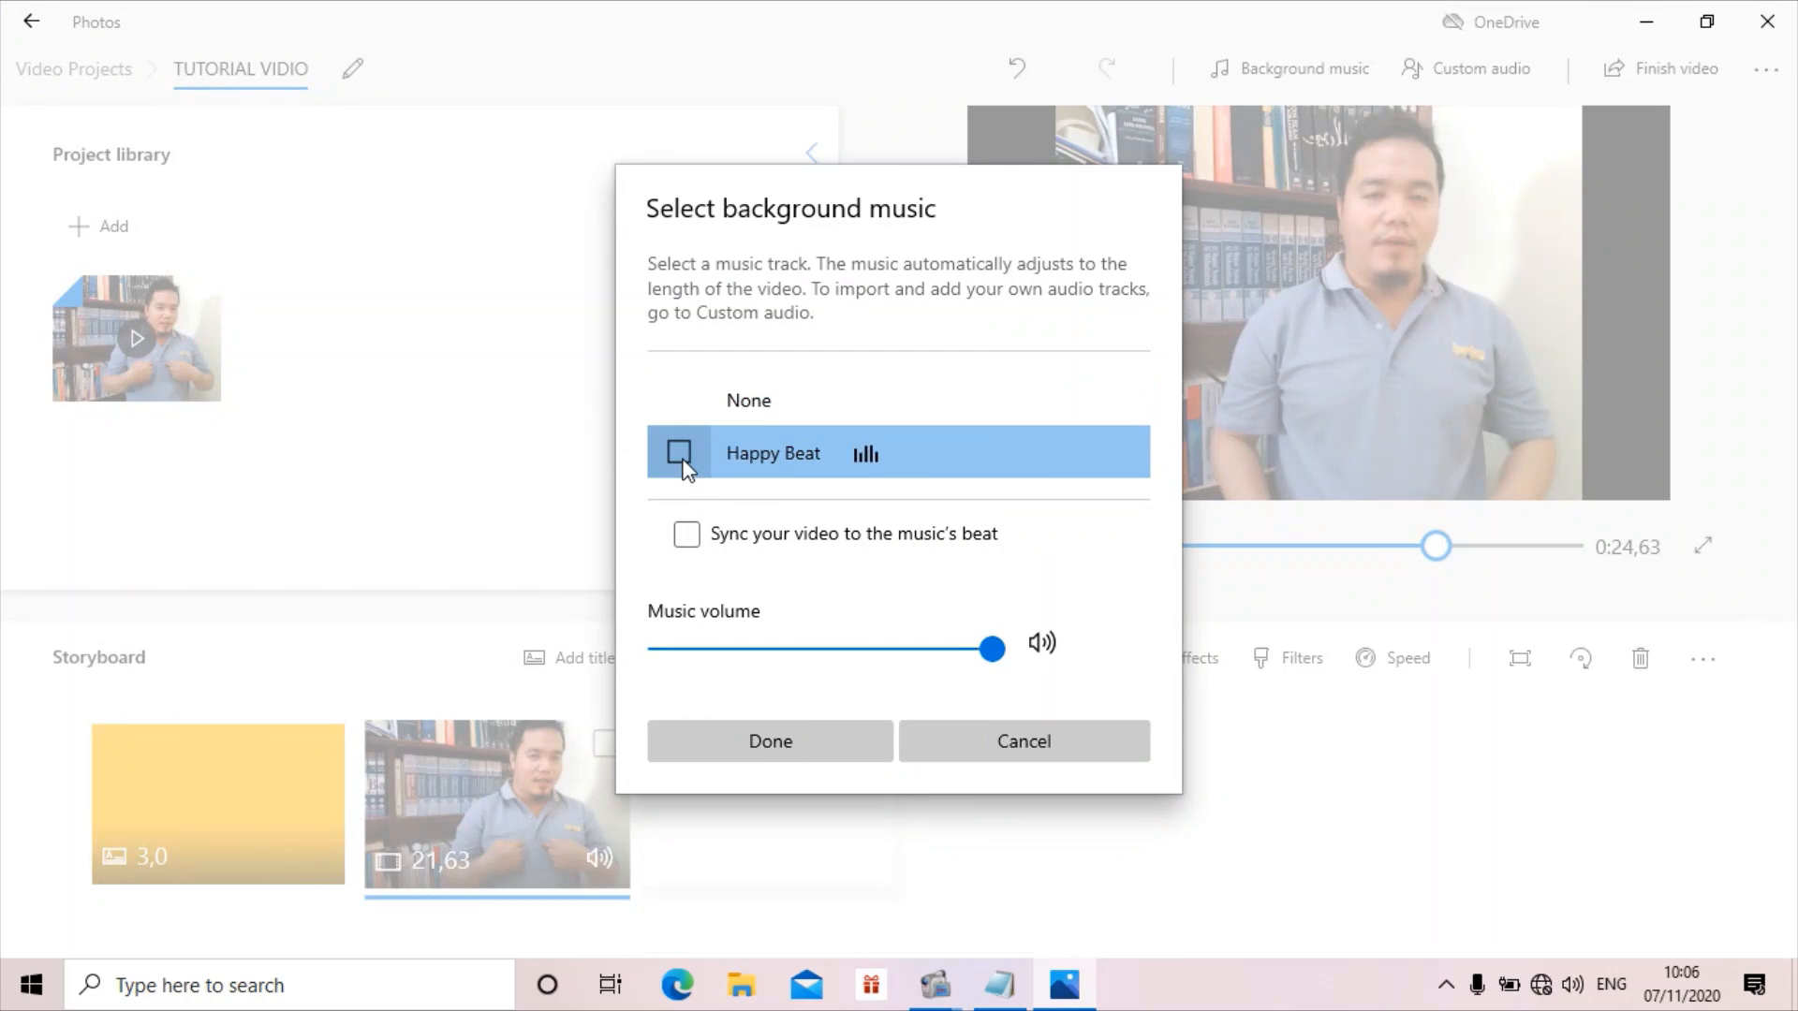
left_click(684, 463)
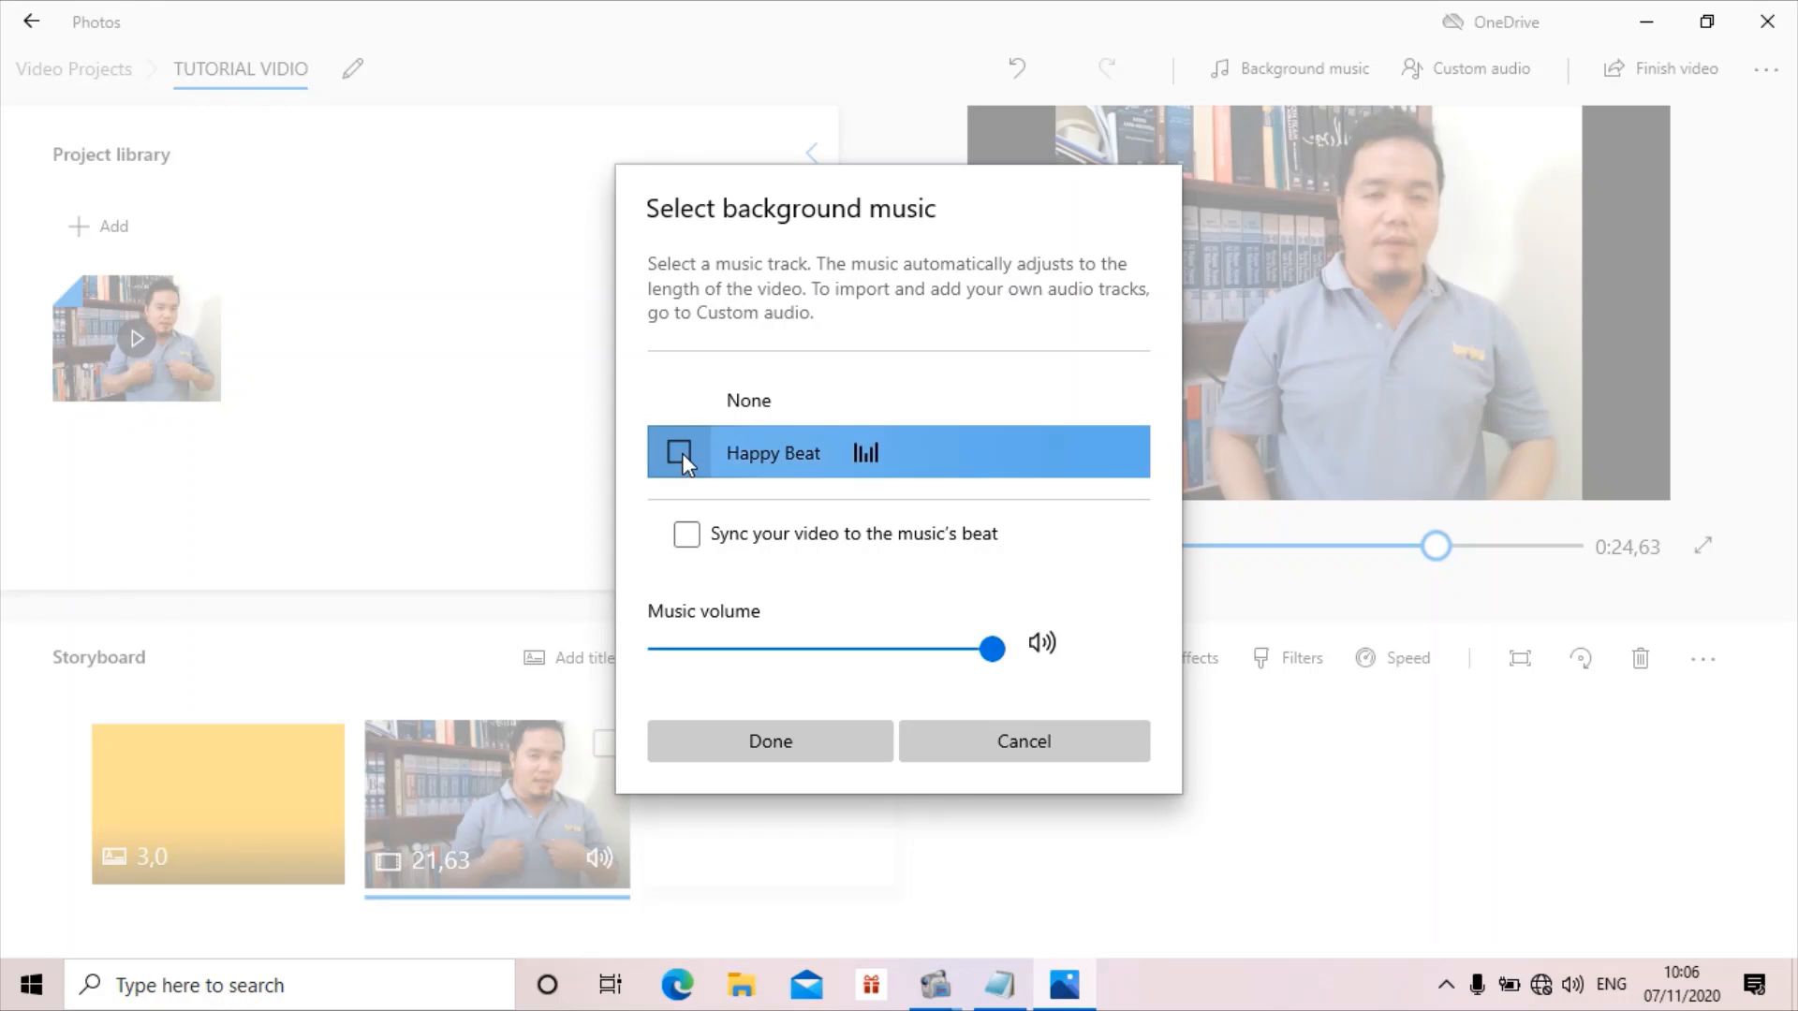
left_click(682, 454)
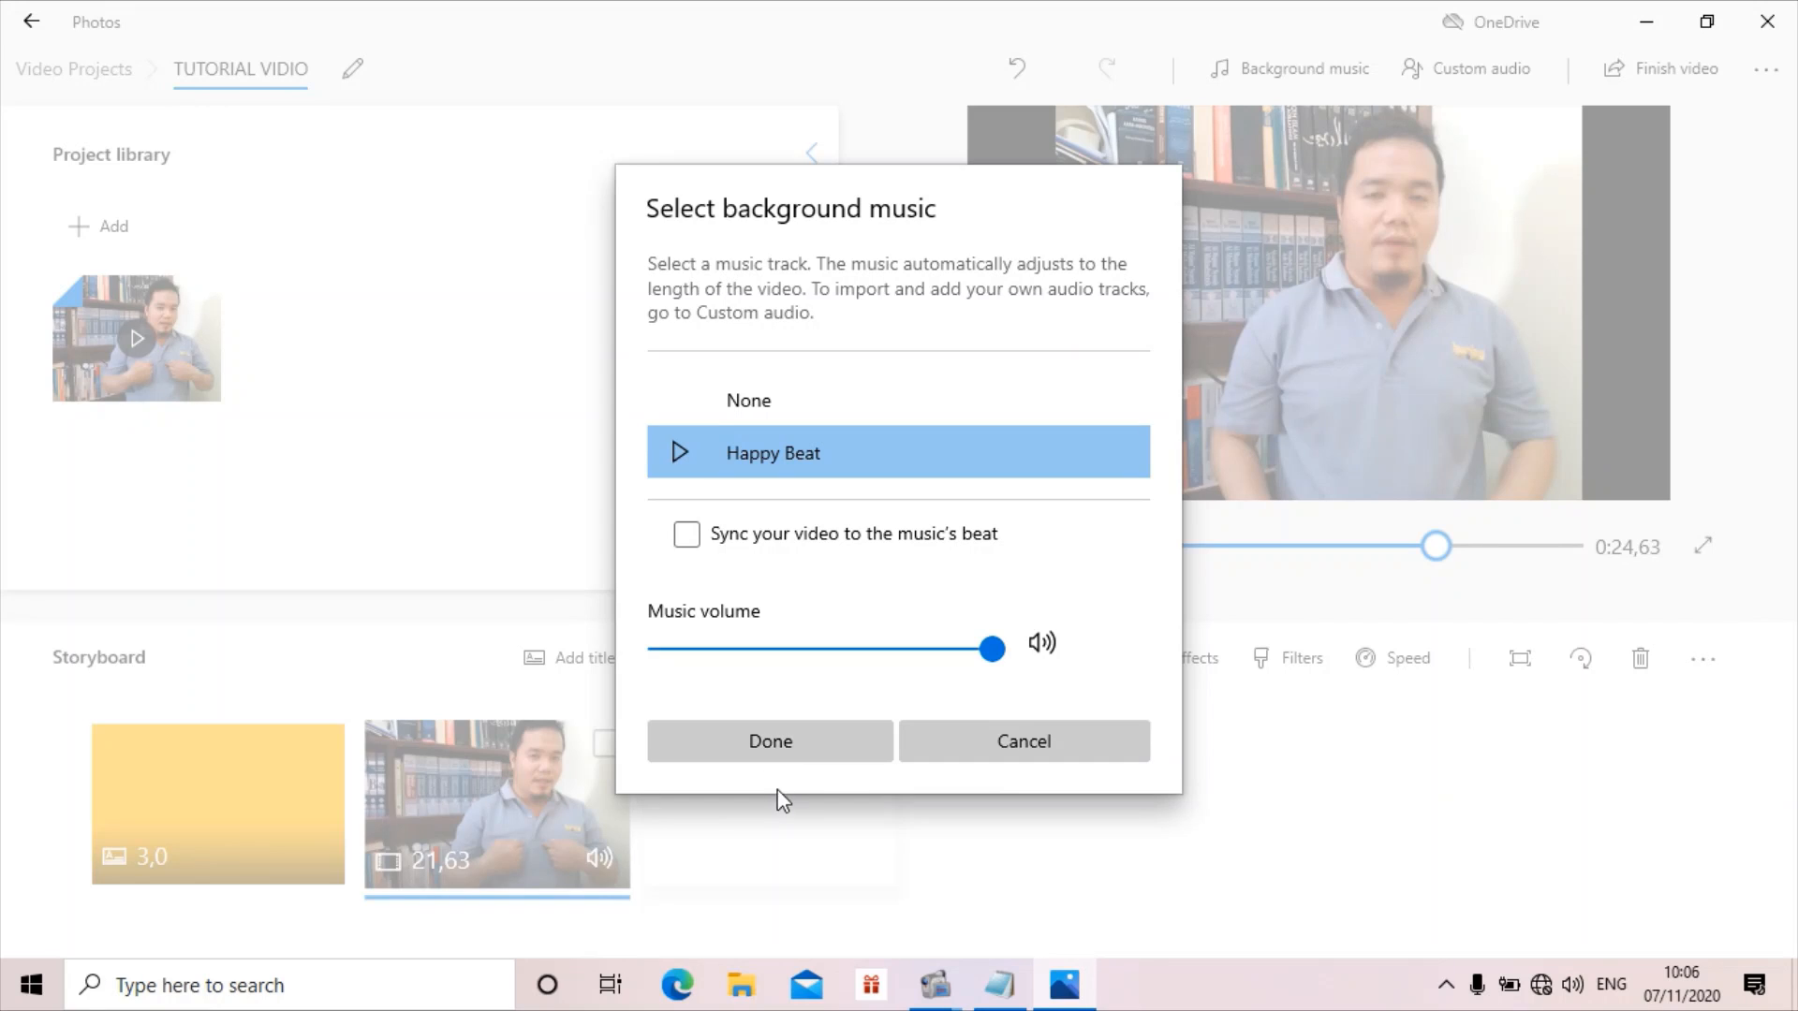
left_click(792, 746)
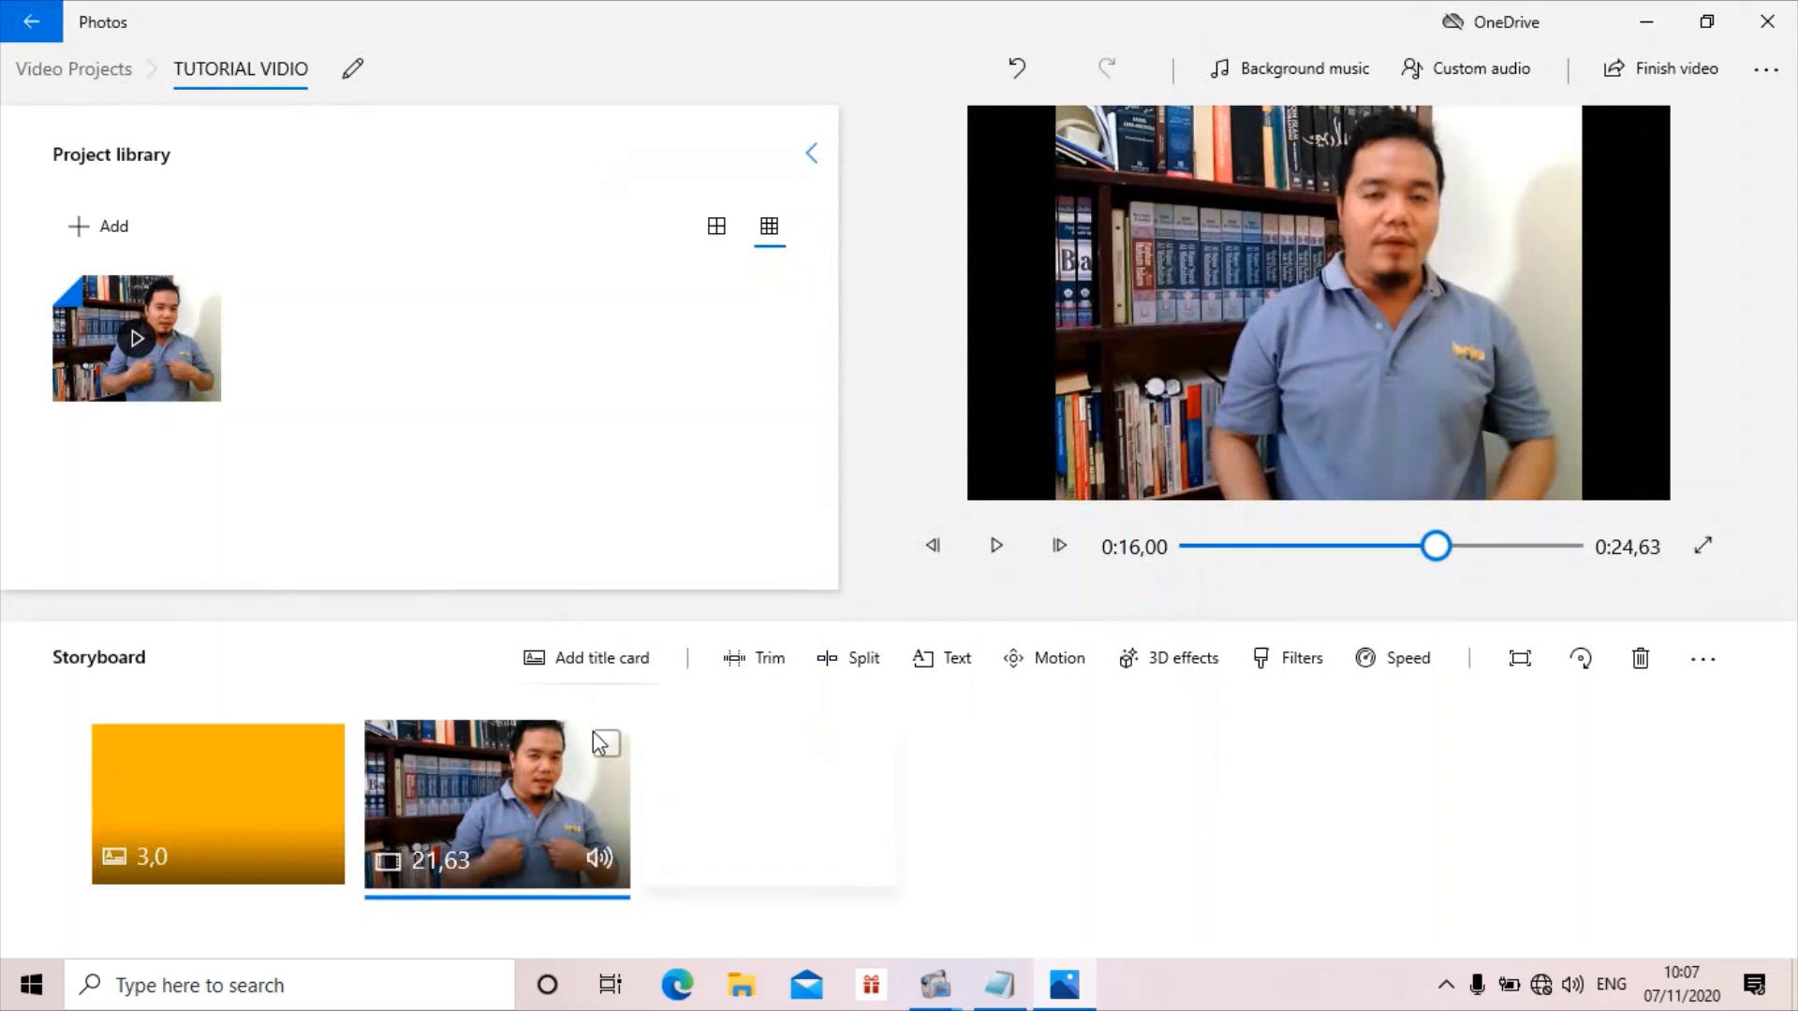
Play the project preview from near the start to about 0:07,30 to check the background music
left_click(1189, 548)
left_click(996, 546)
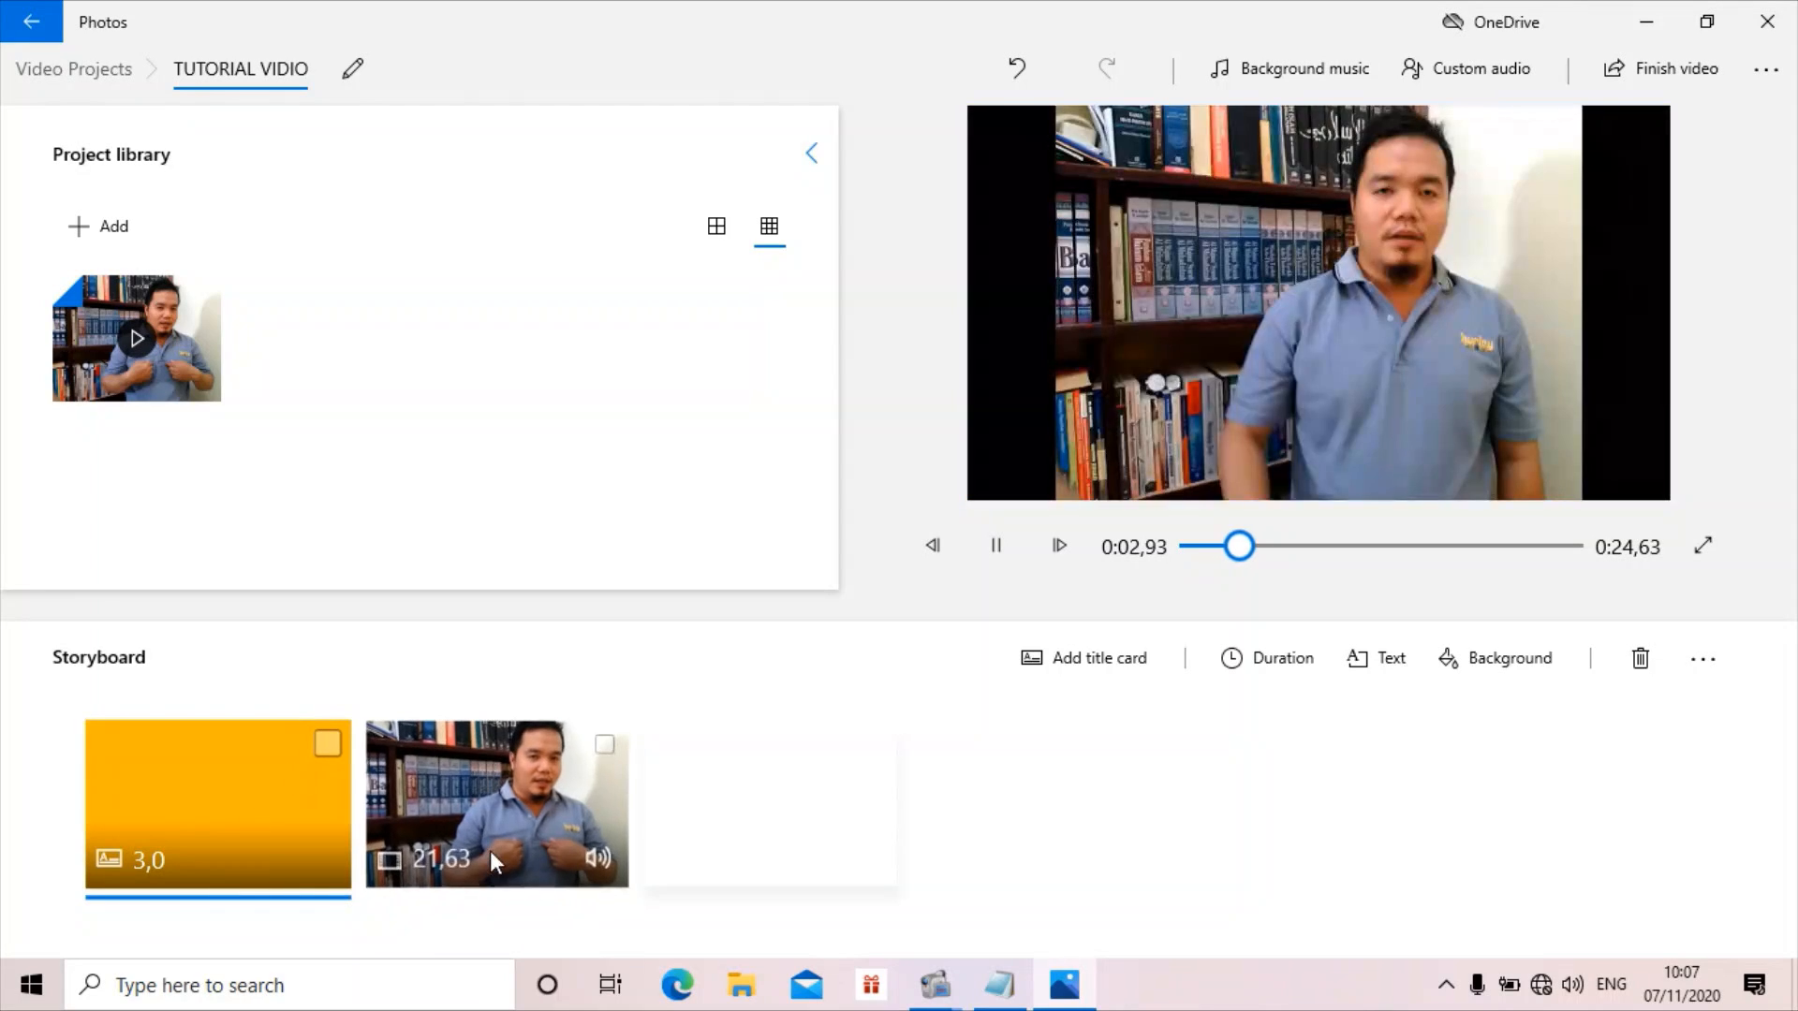
left_click(996, 547)
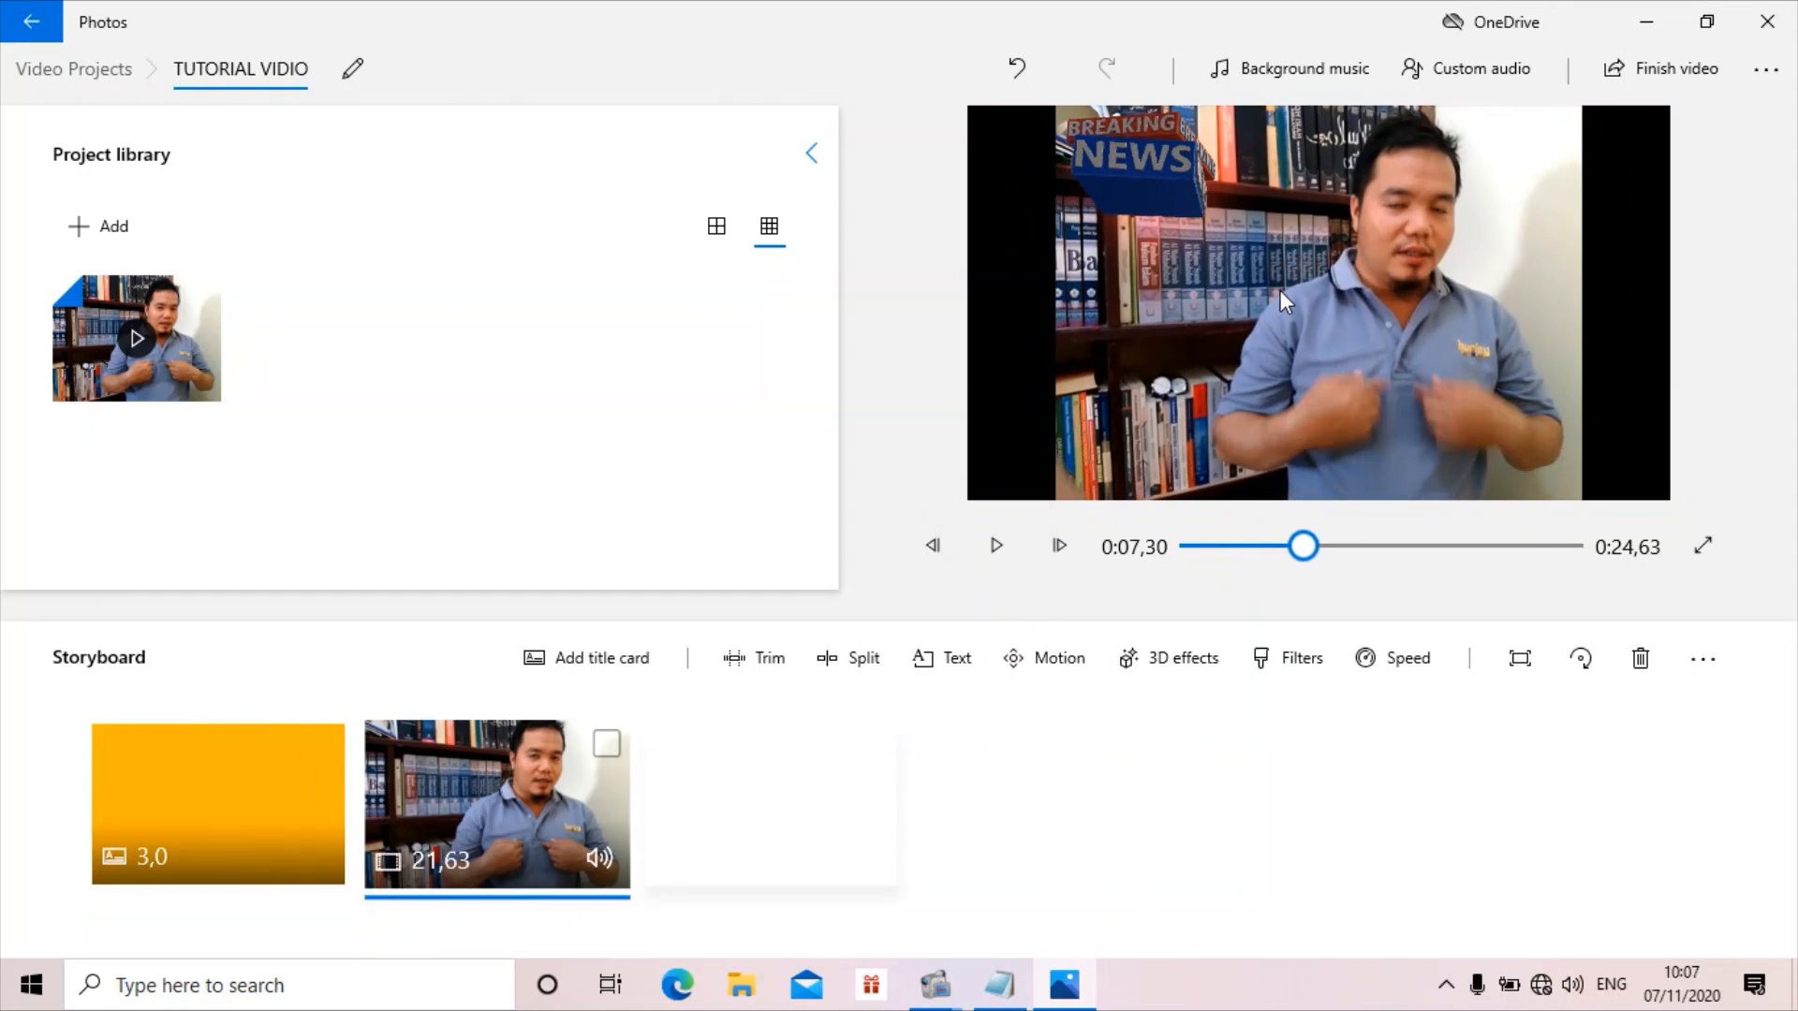
Examine the audio files available for custom audio in the mp3 tanpa vocal folder on DATA (D:), and return to the project without adding any
left_click(1489, 75)
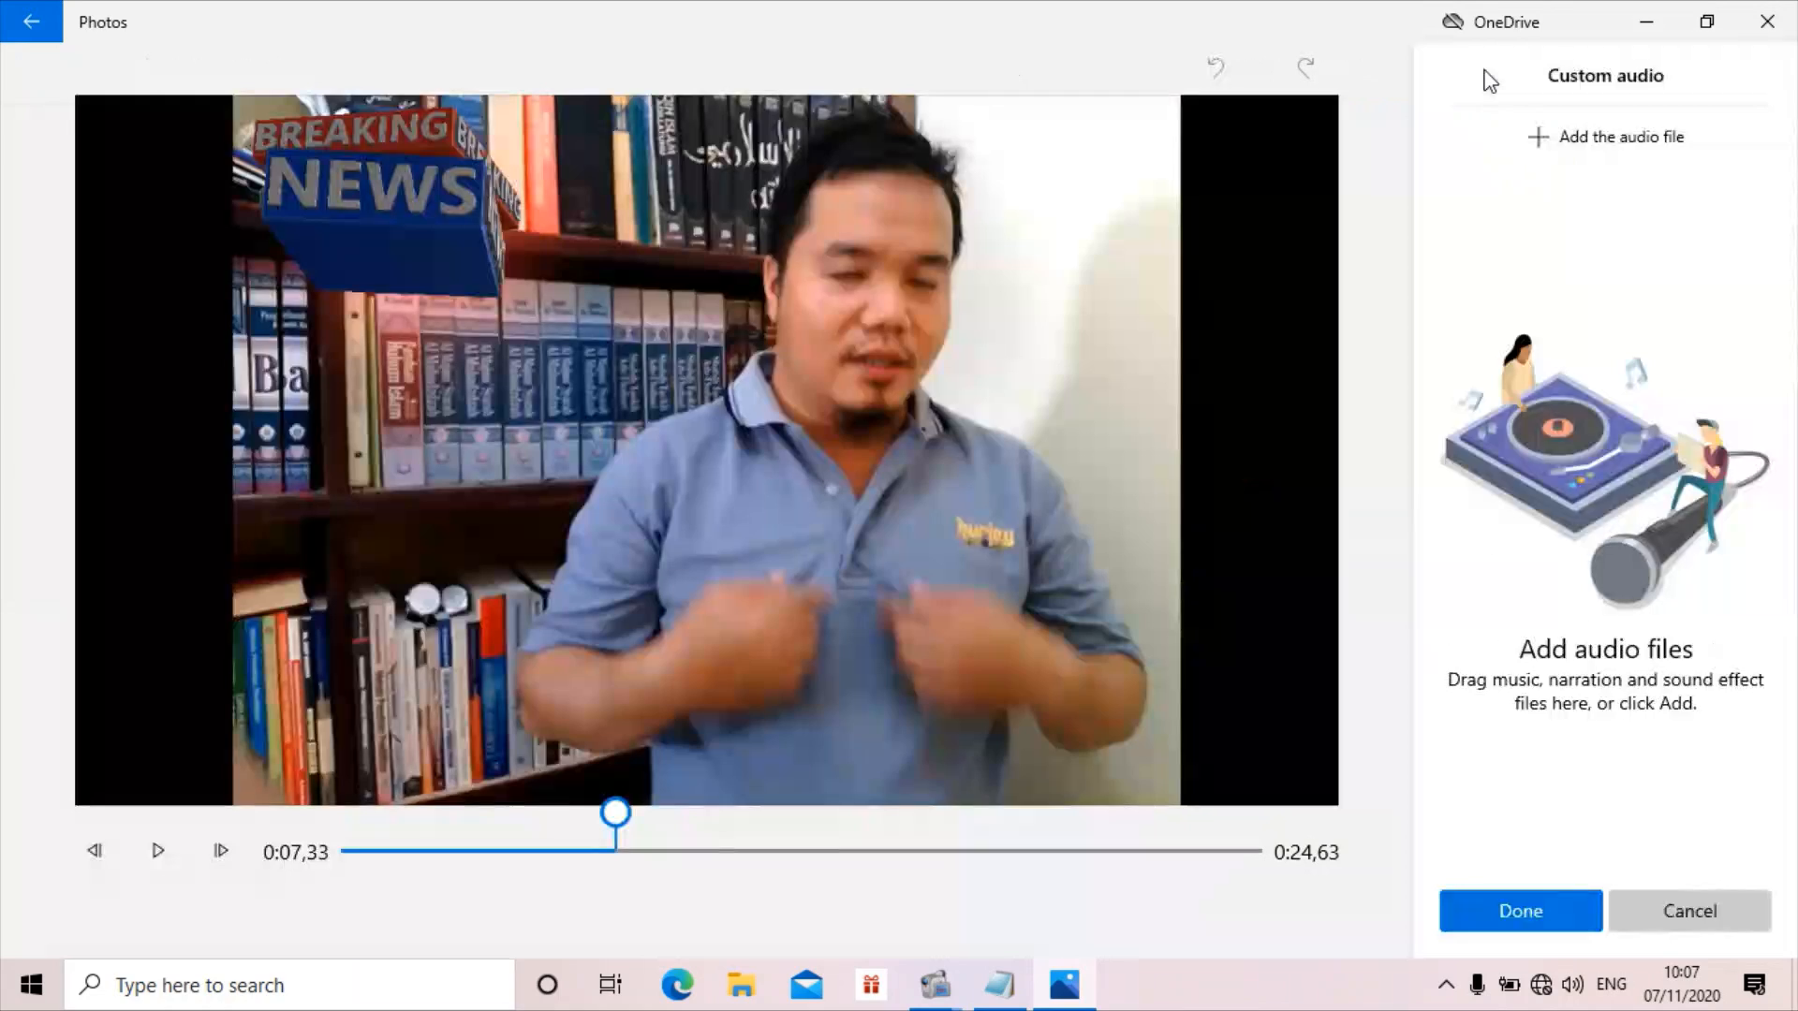
left_click(1589, 143)
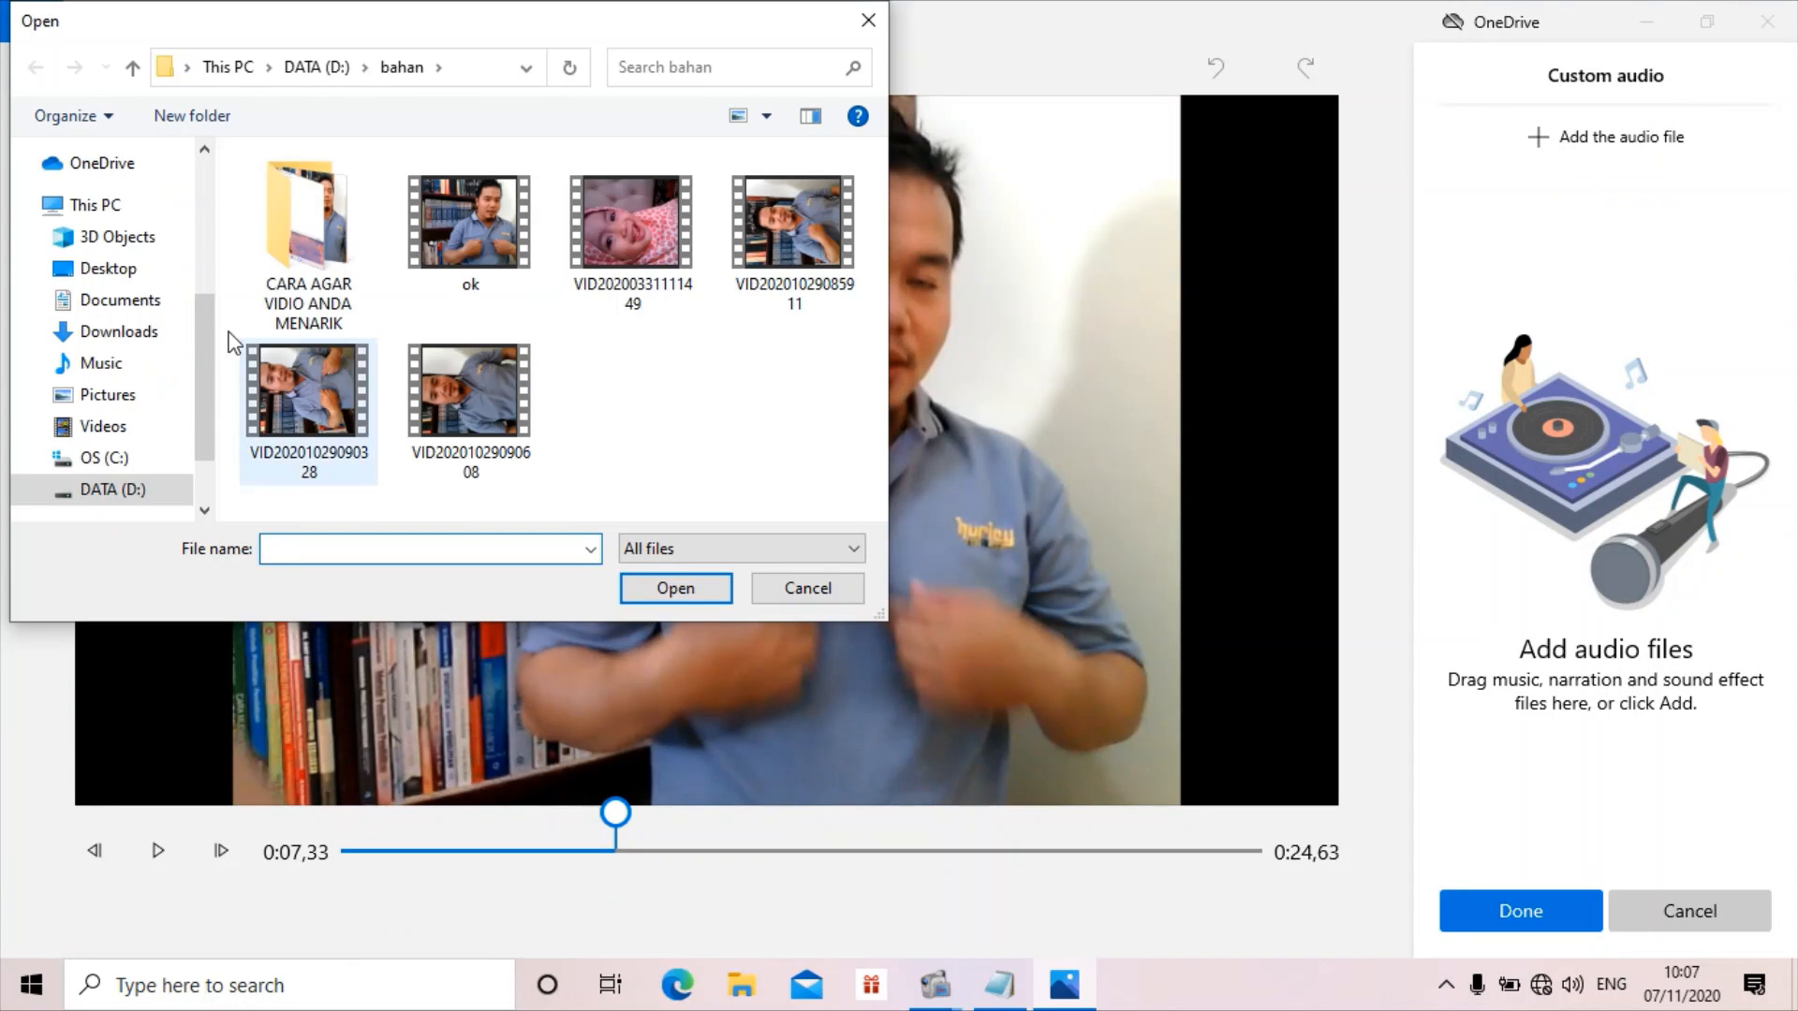
left_click_drag(204, 318, 204, 398)
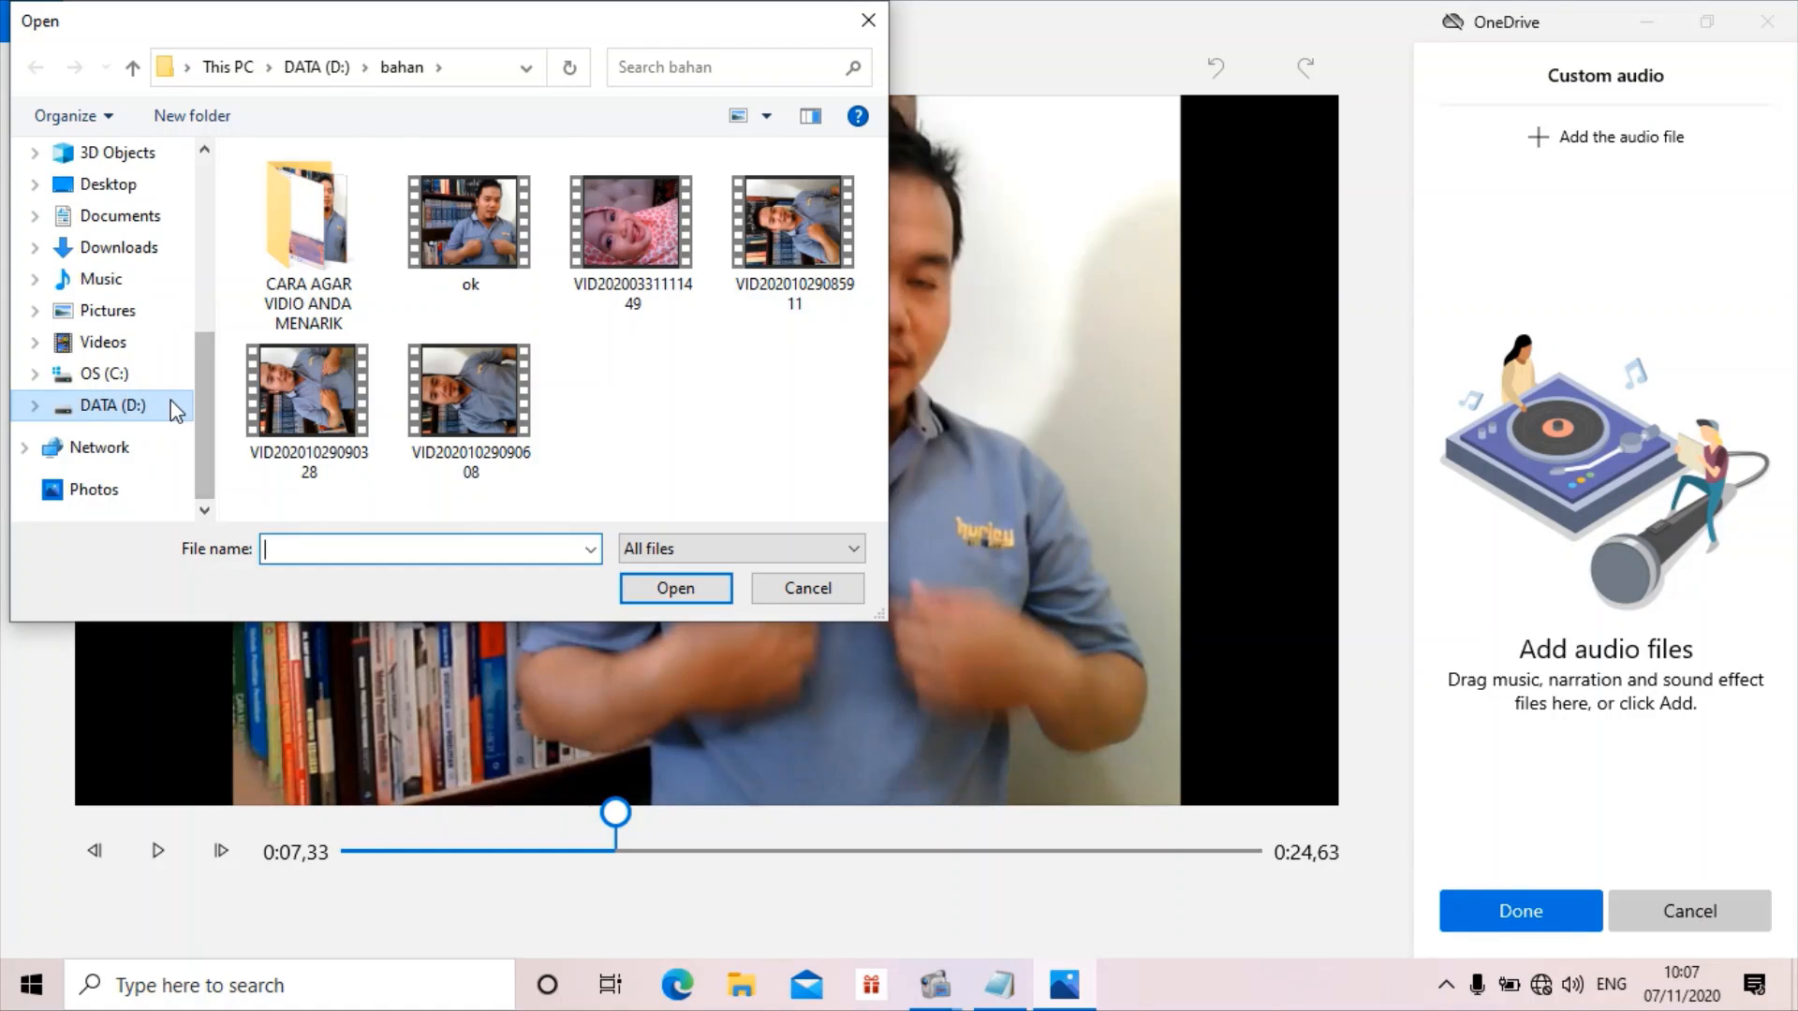
left_click(172, 403)
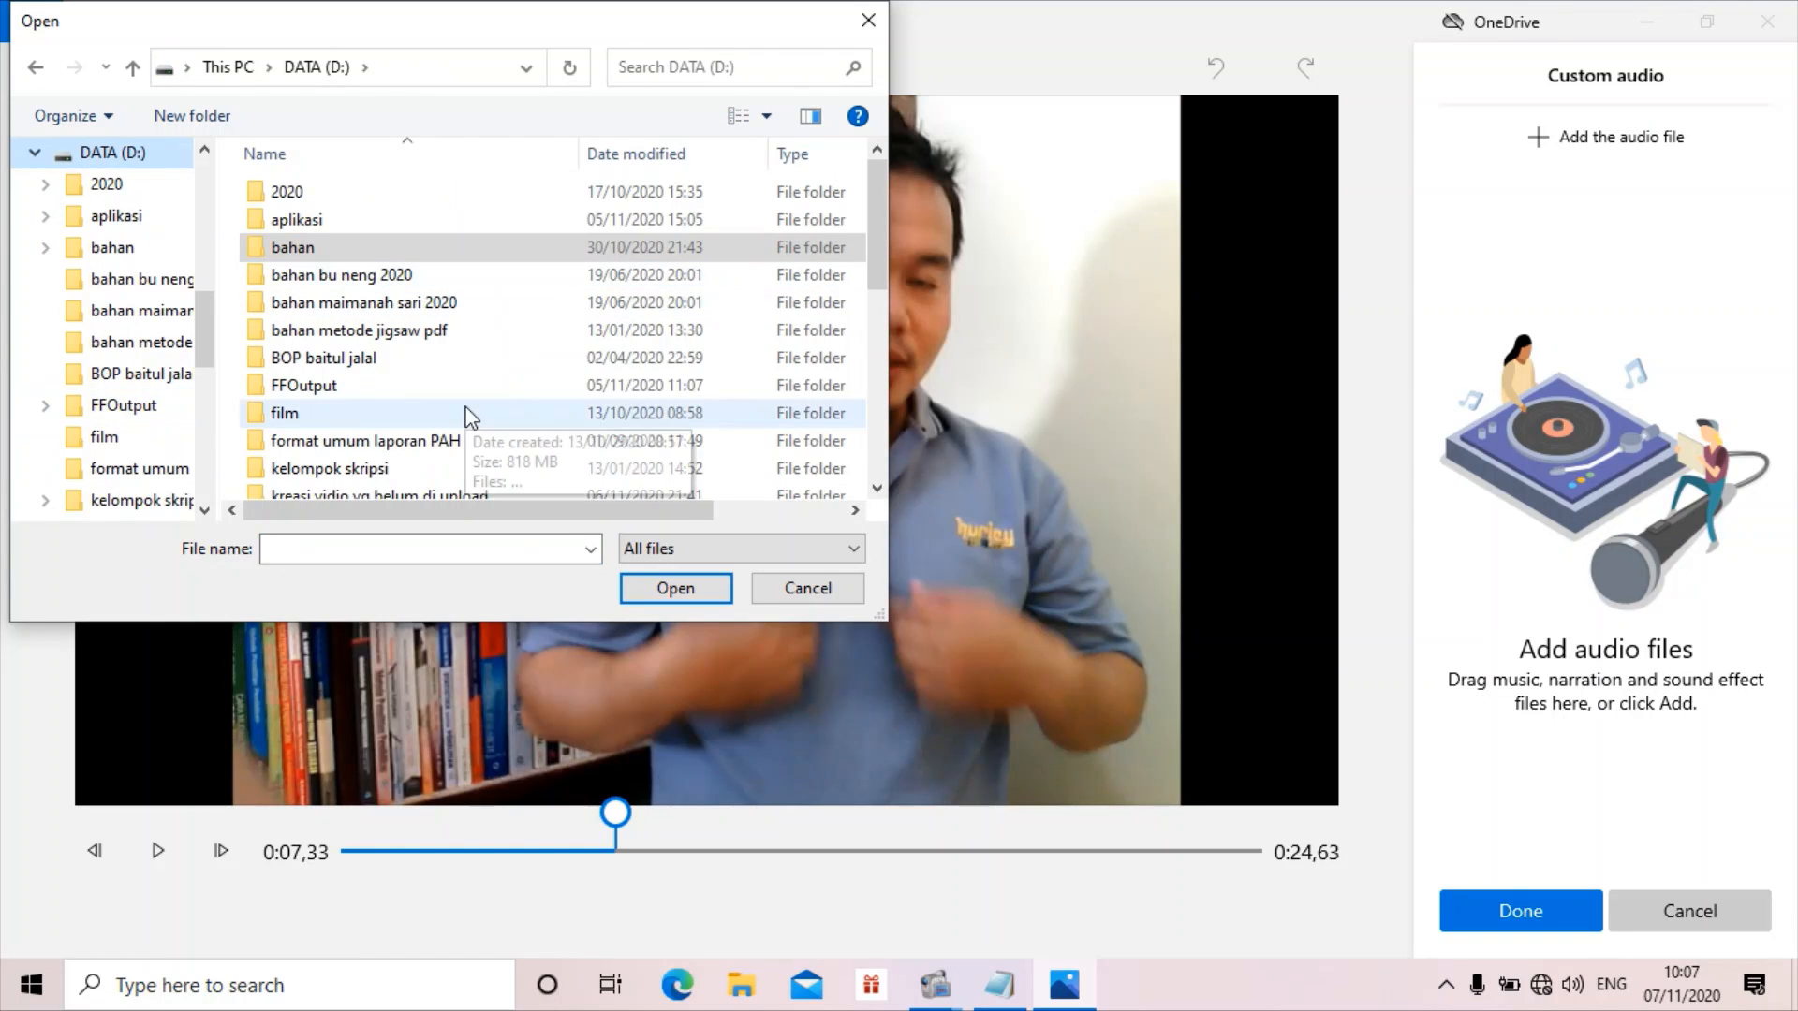
left_click_drag(869, 236, 875, 361)
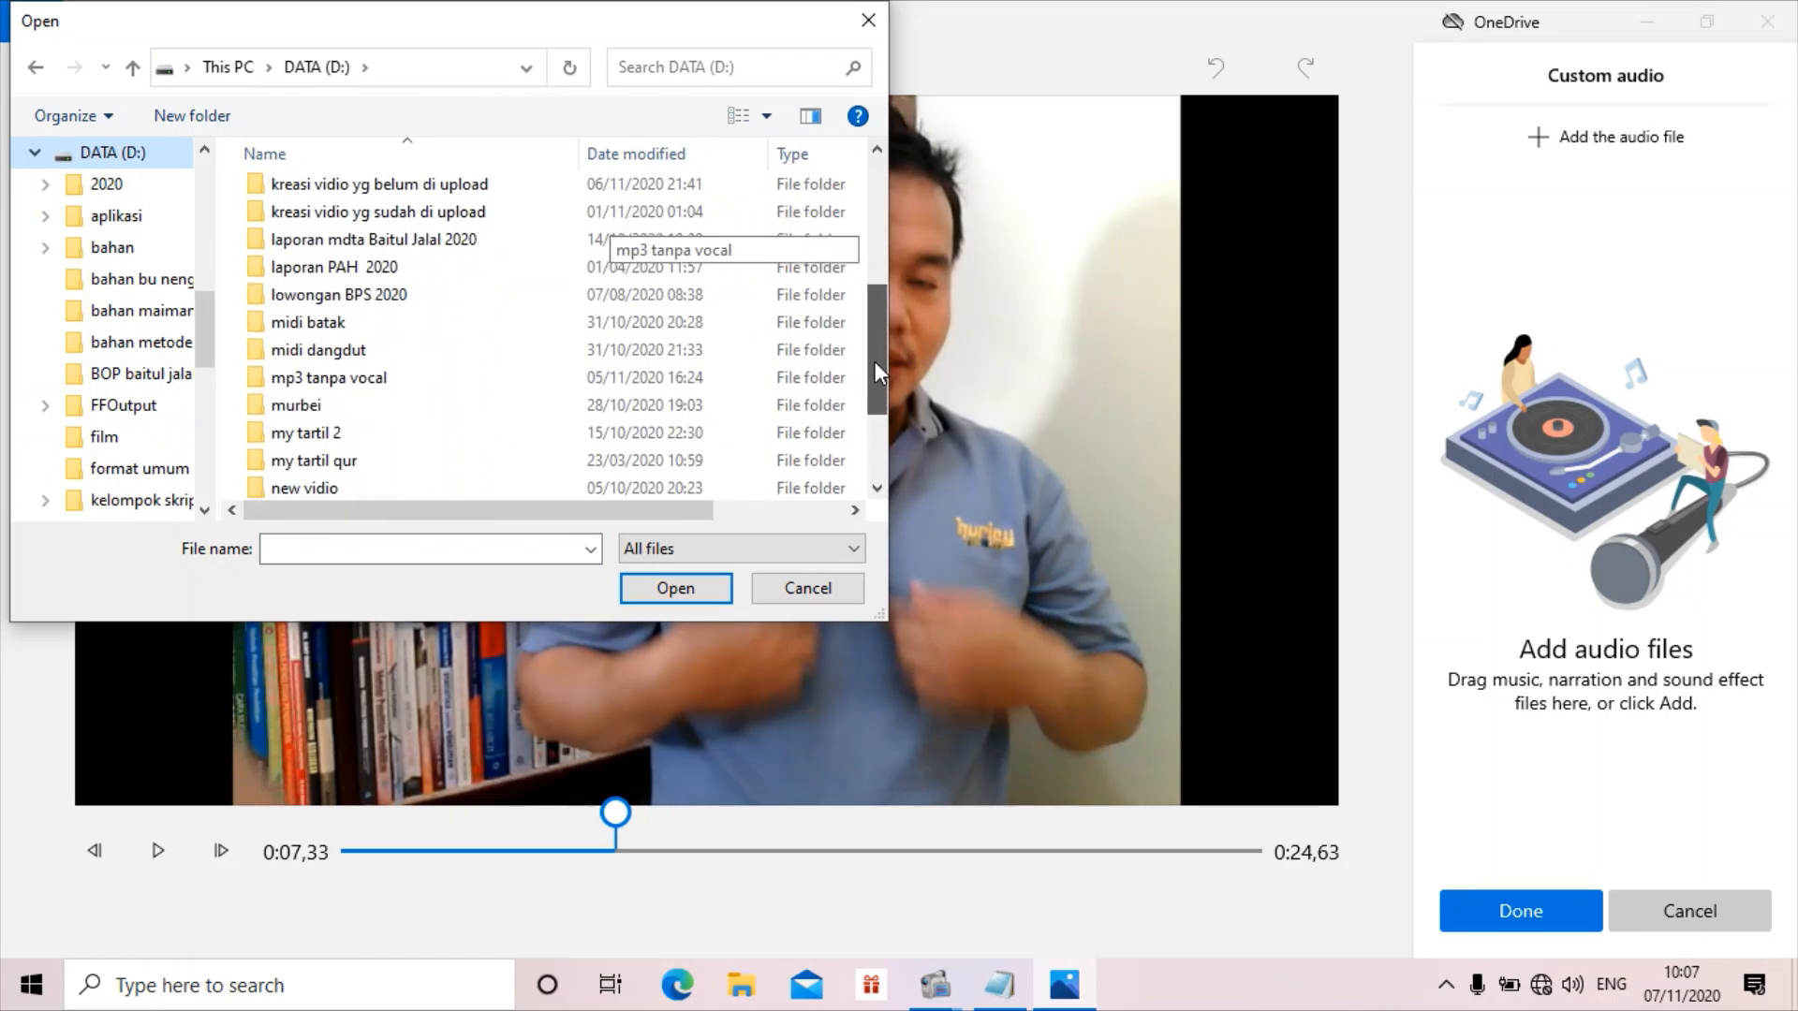
double_click(531, 384)
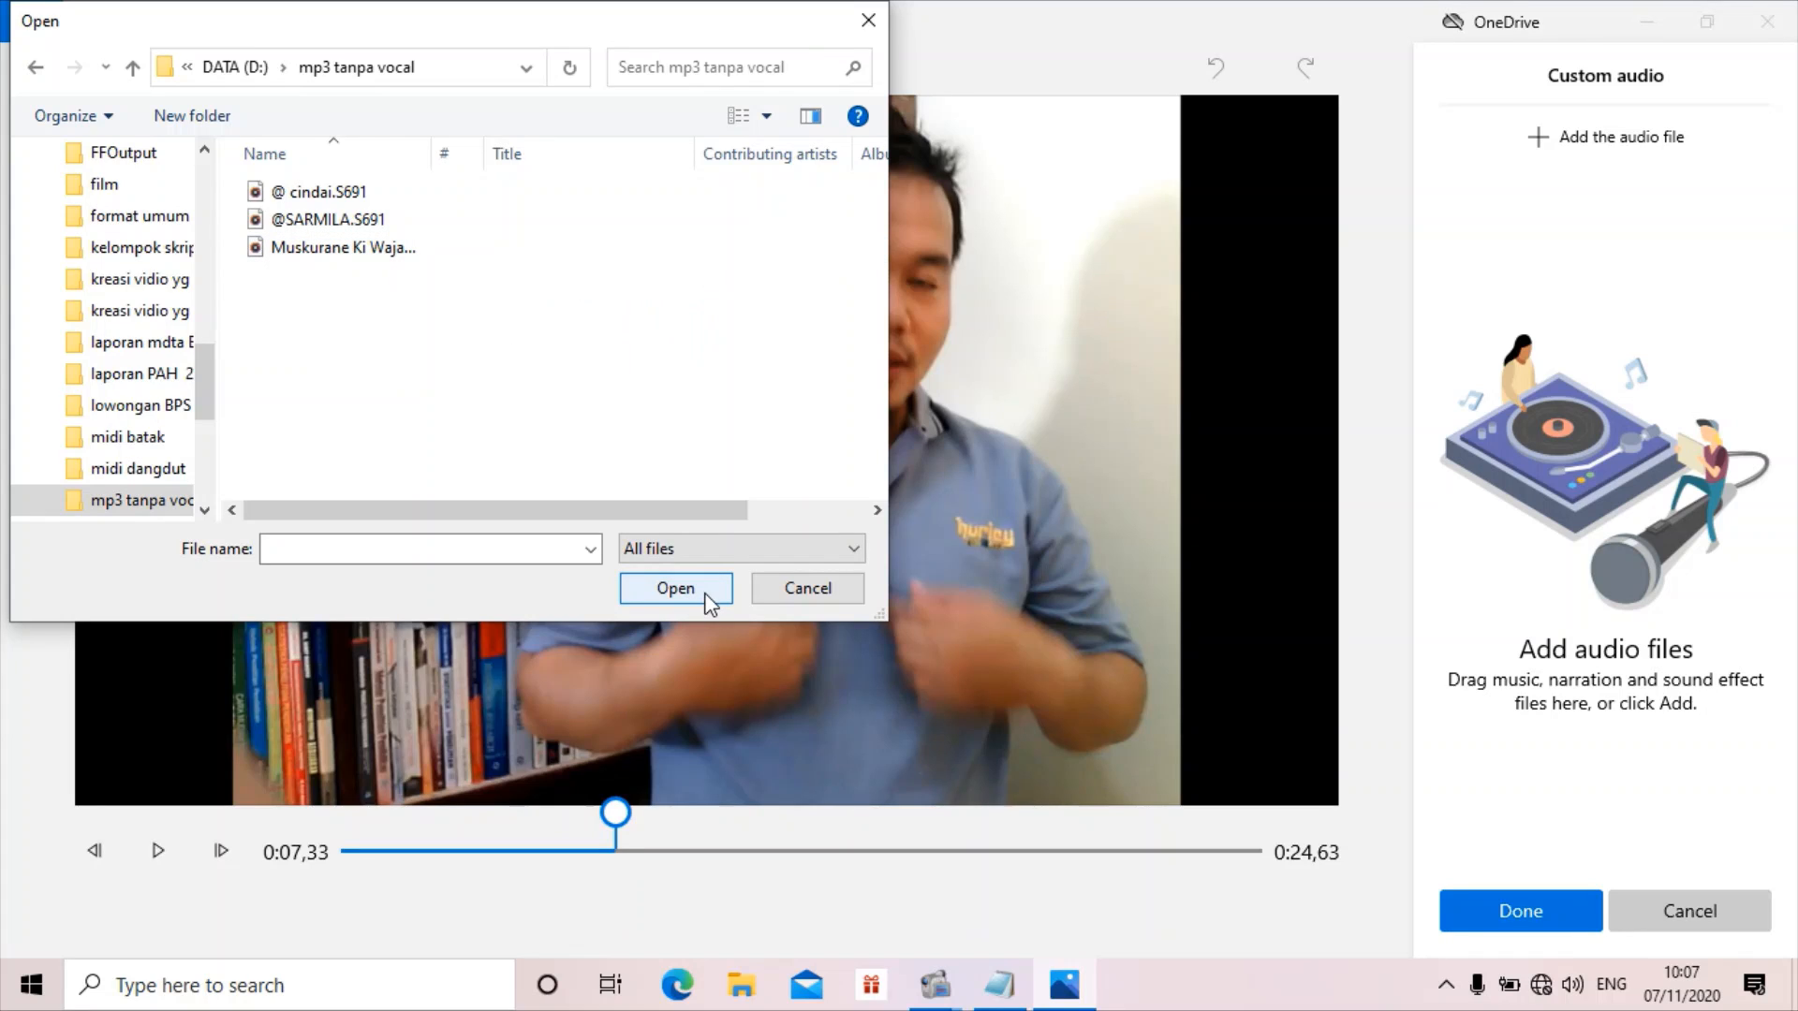
left_click(815, 587)
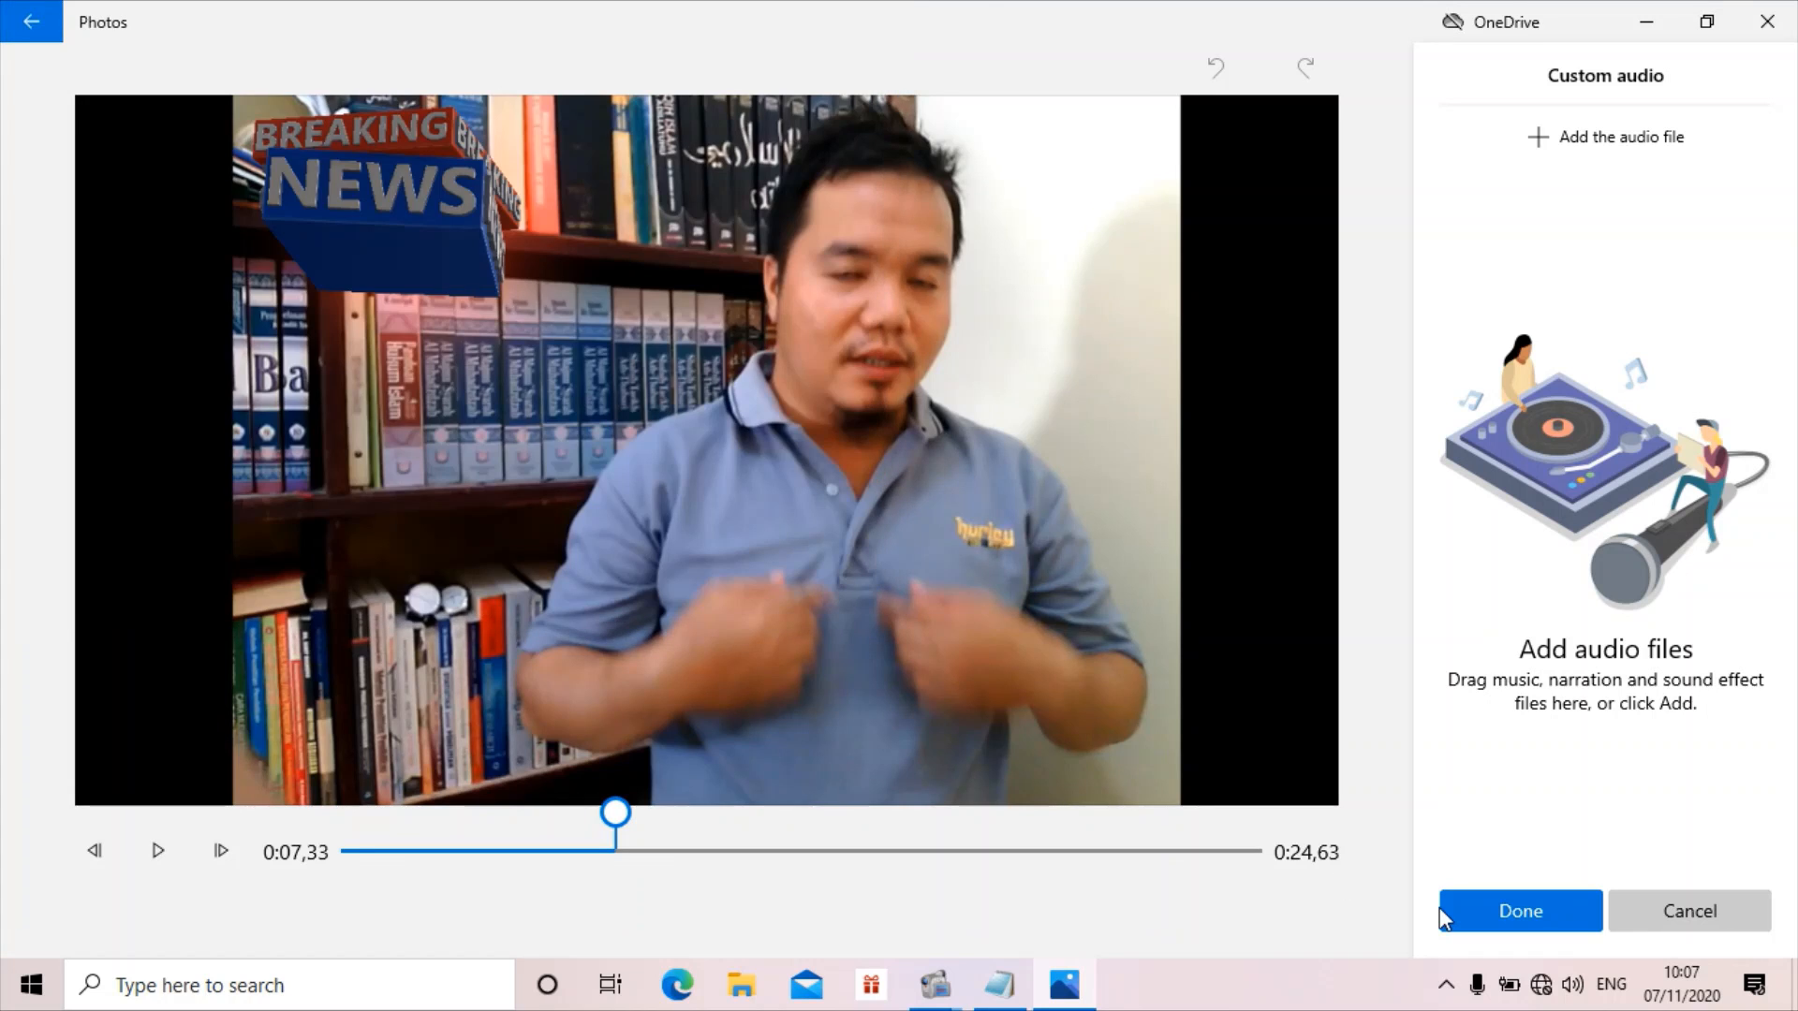
left_click(1496, 907)
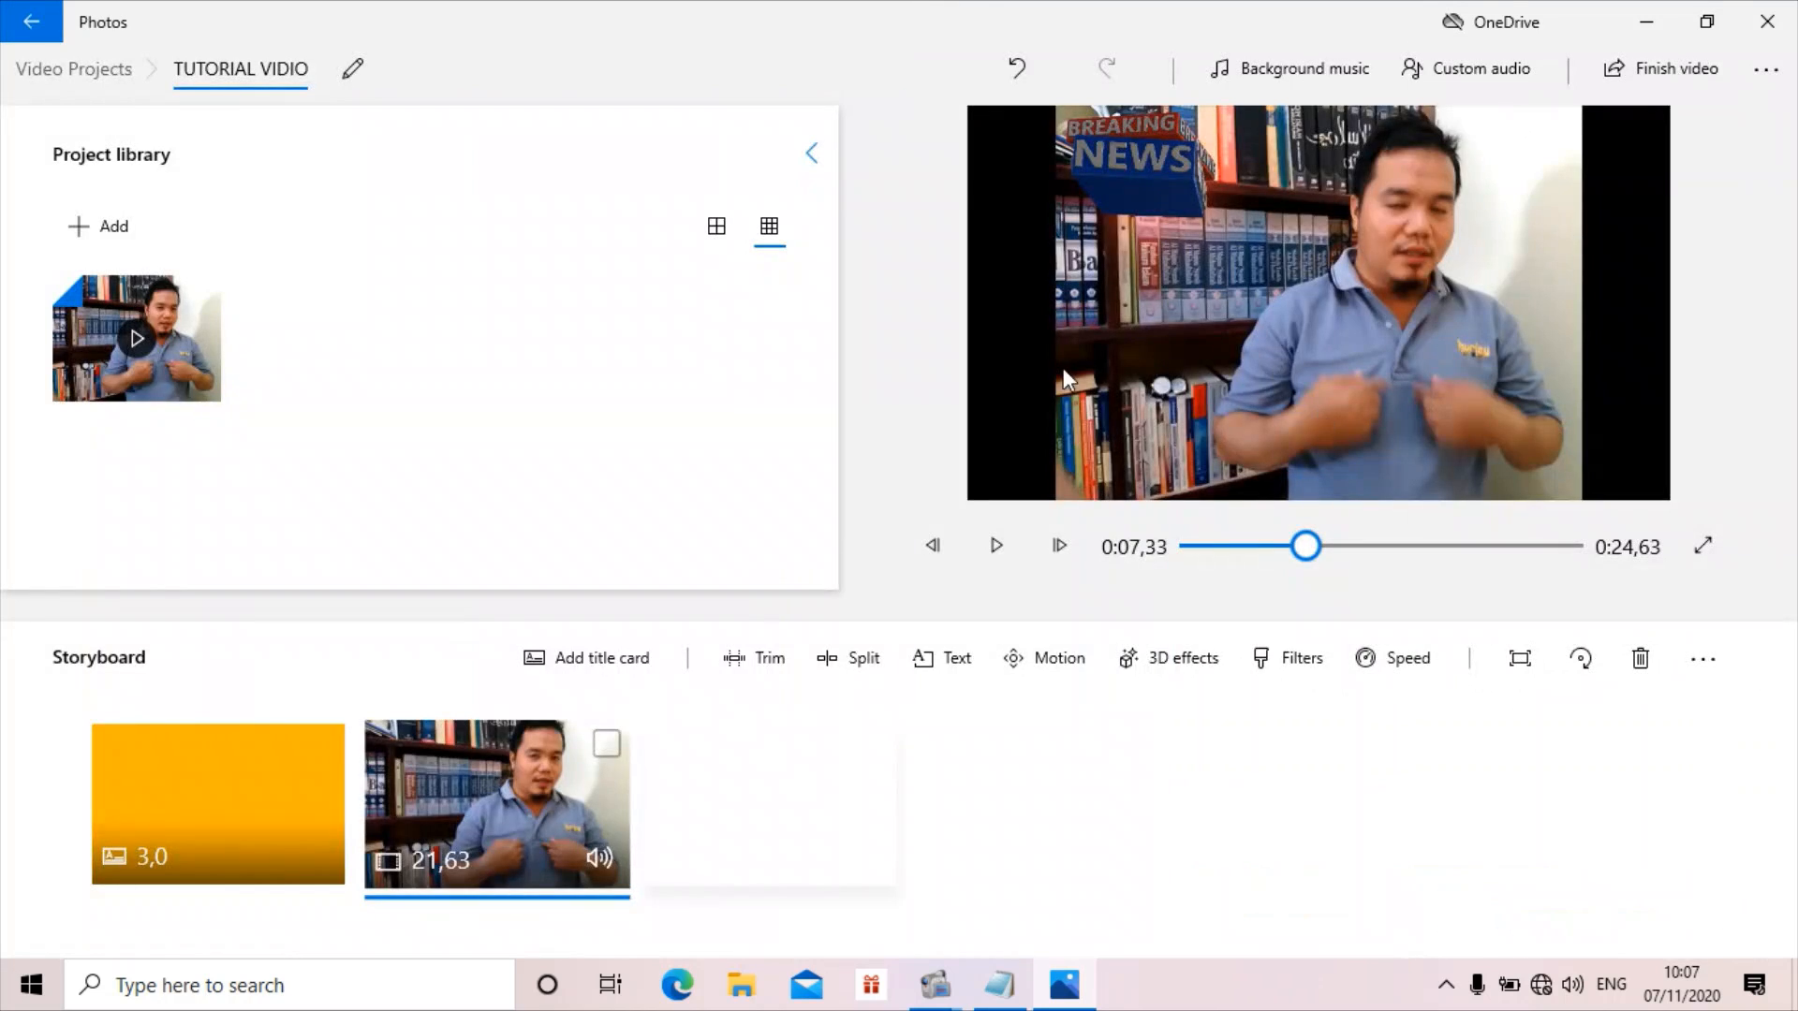